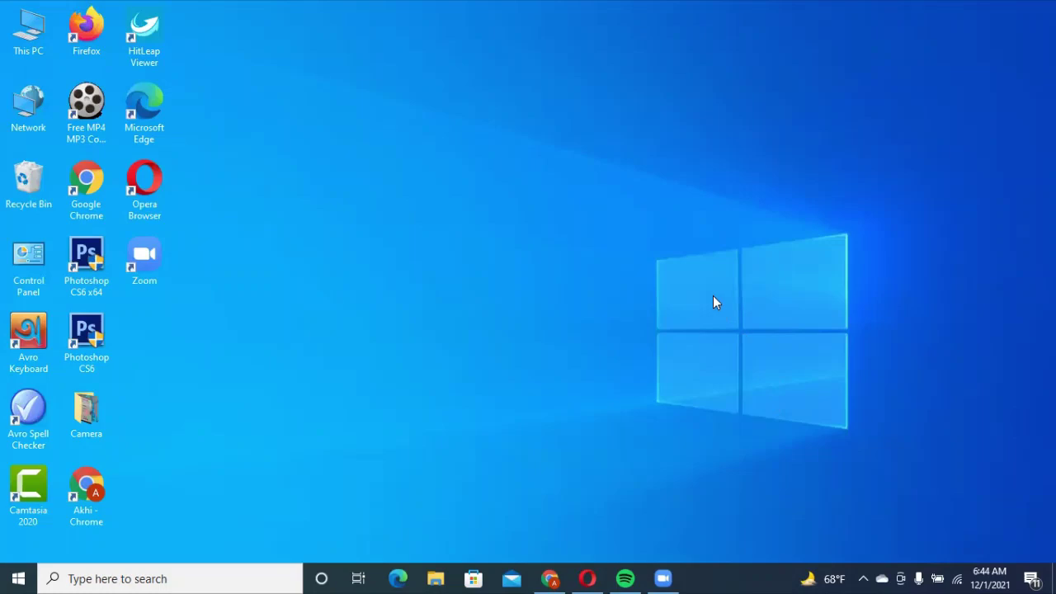
# - Switch to Google Chrome and search Google for "canva login"
pyautogui.click(550, 579)
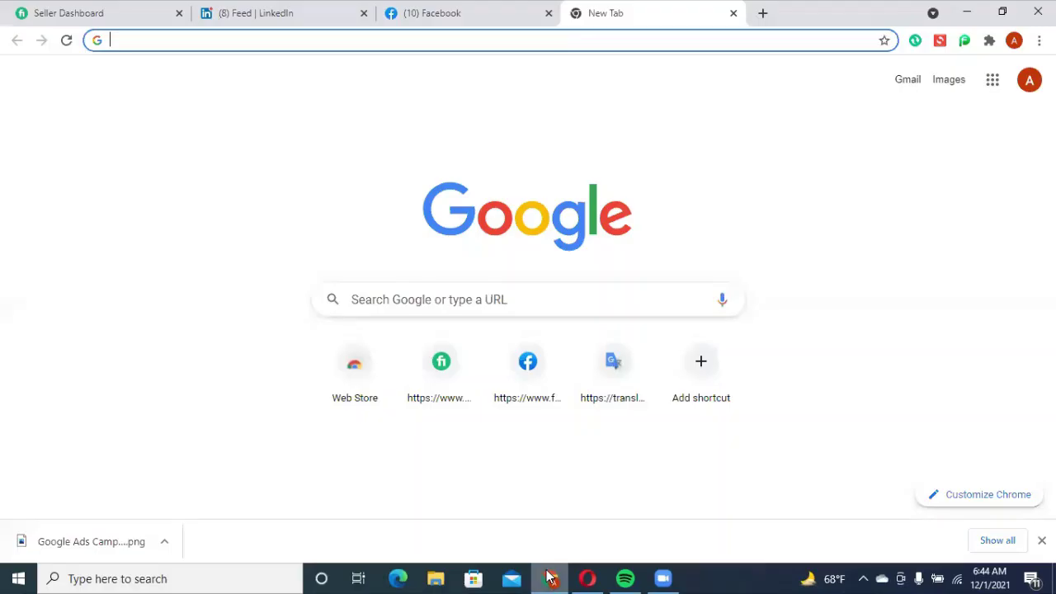
pyautogui.click(502, 299)
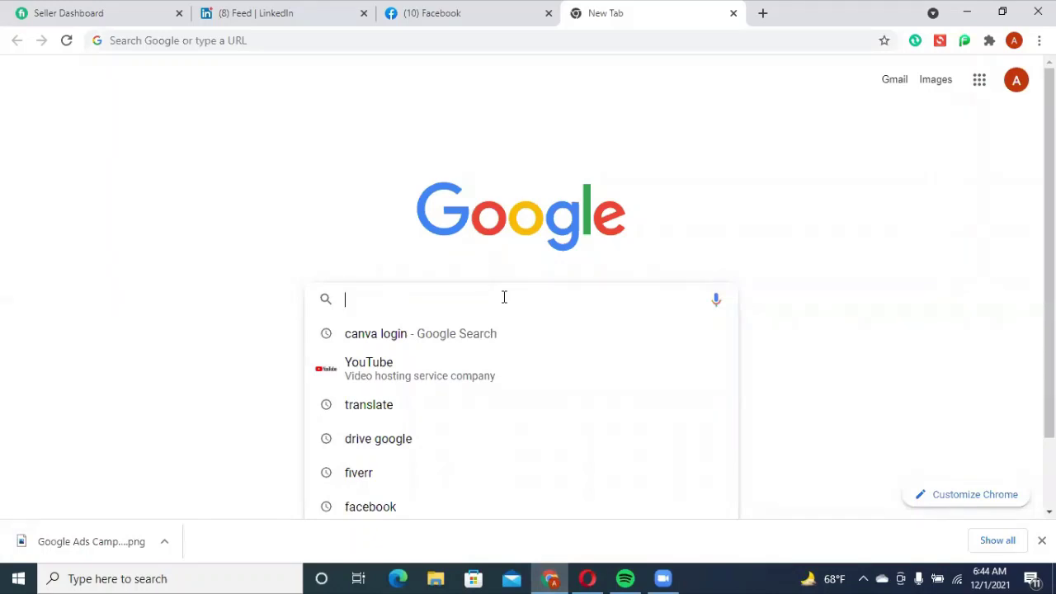
pyautogui.write('can')
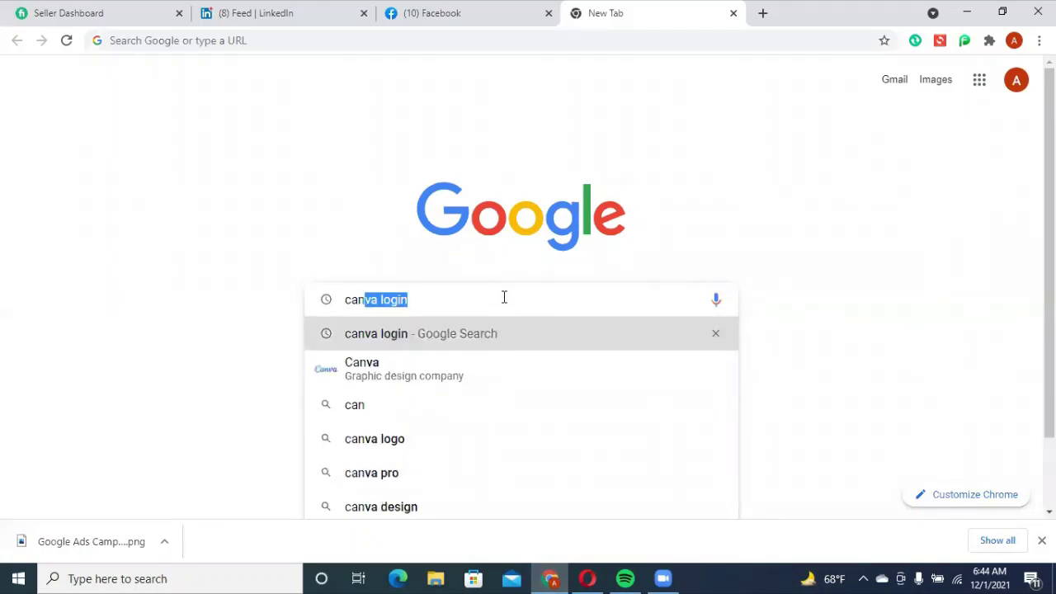
pyautogui.write('va')
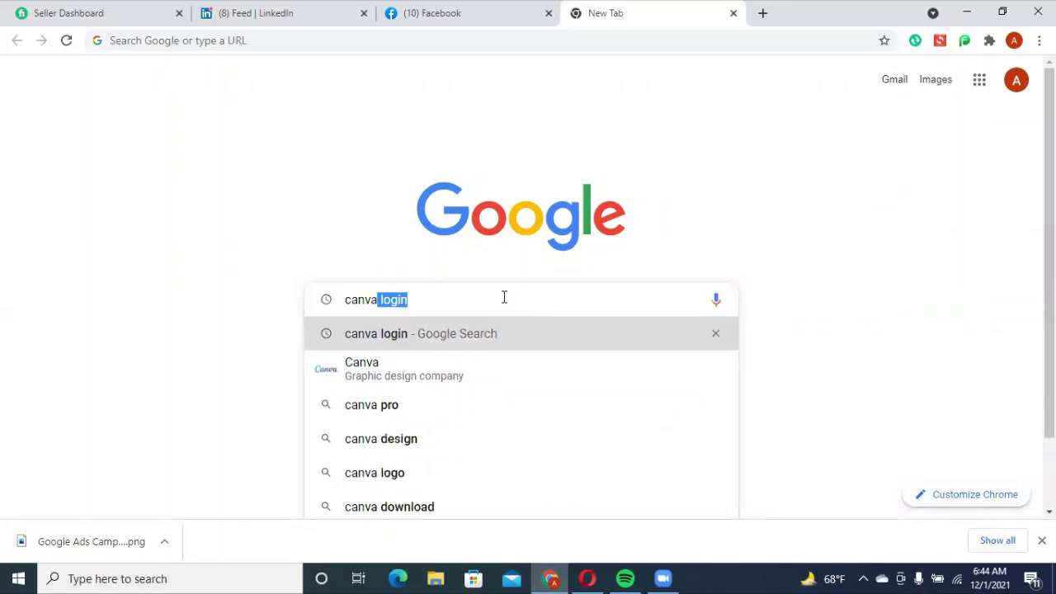
pyautogui.press('Right')
pyautogui.press('Return')
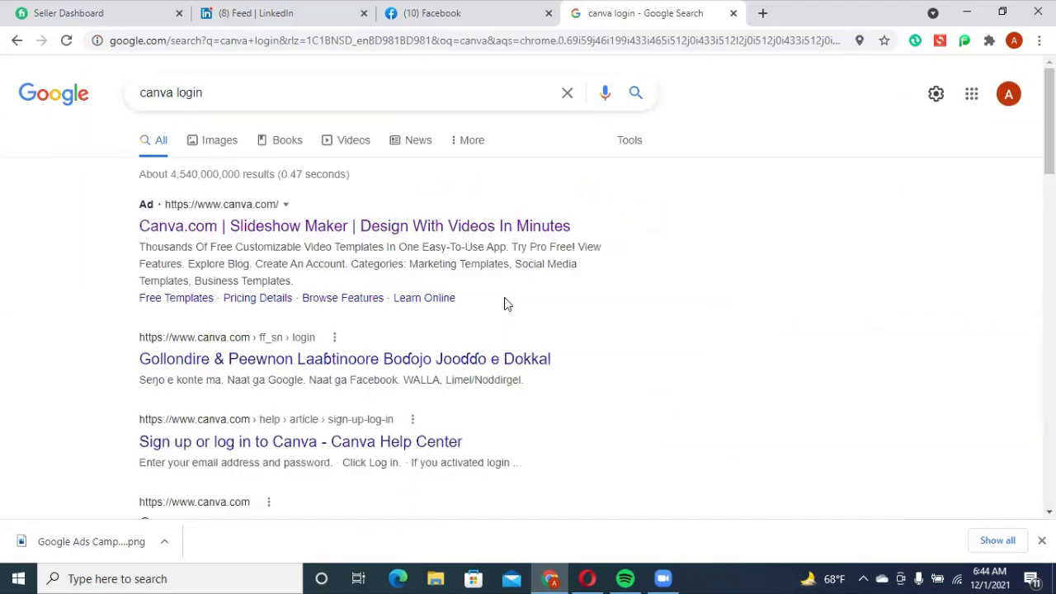
# - Open the Canva website from the search results and log in with the first listed Google account
pyautogui.scroll(-1, 504, 299)
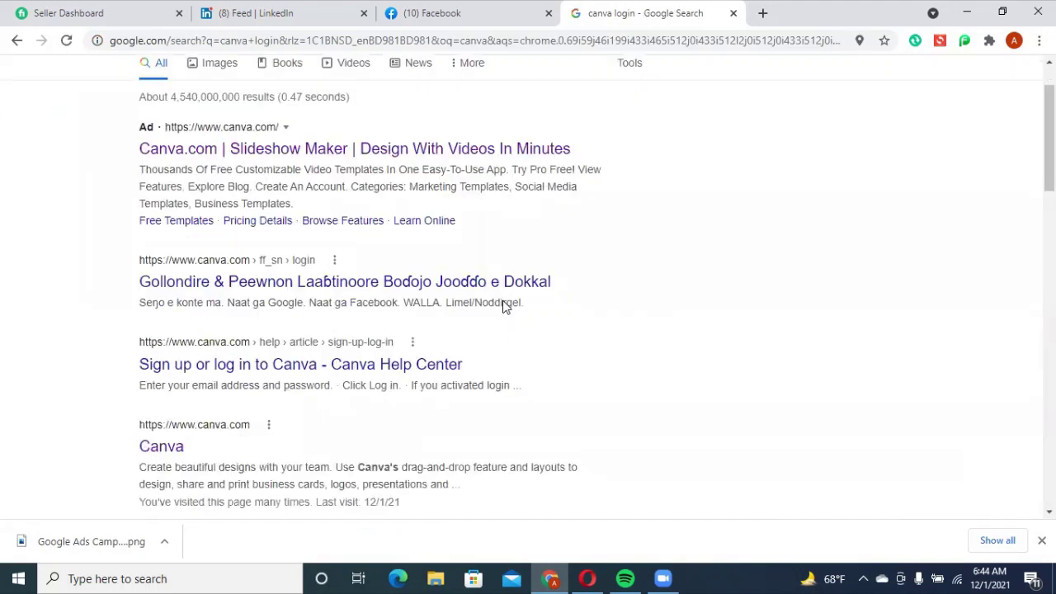
pyautogui.click(166, 452)
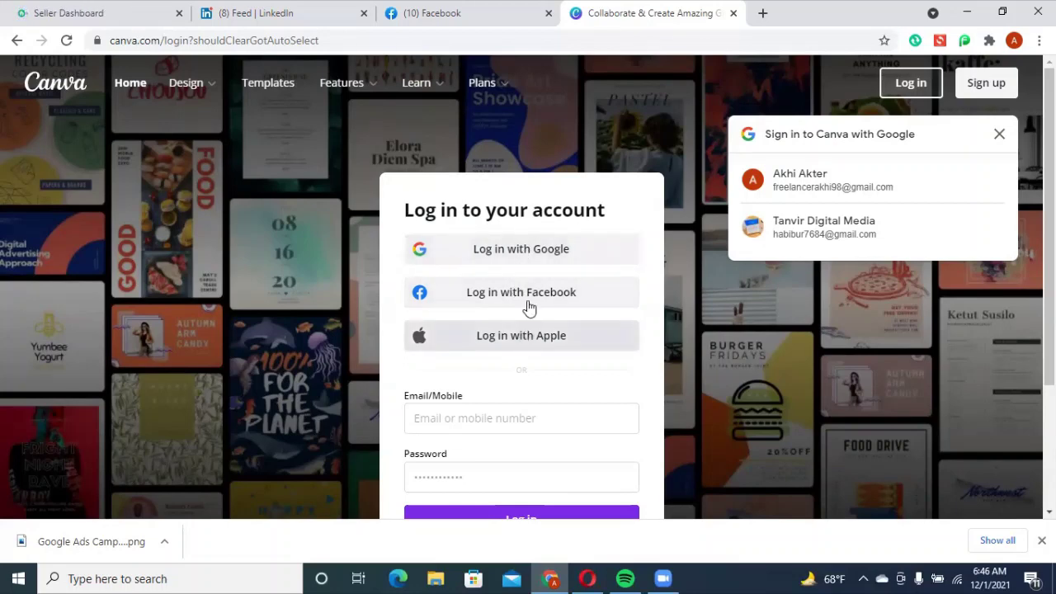
pyautogui.click(534, 254)
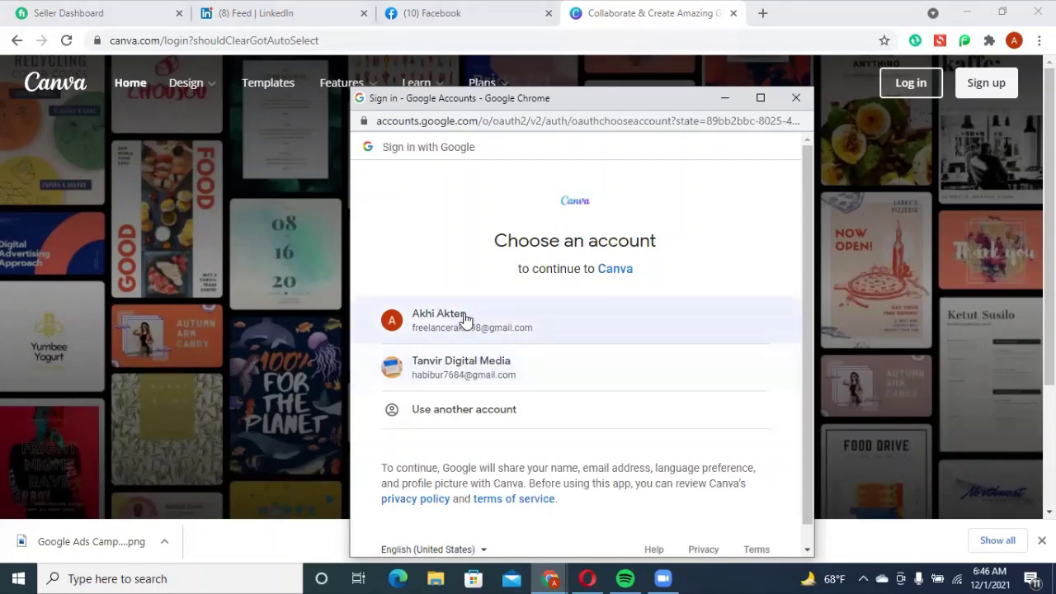
pyautogui.click(465, 318)
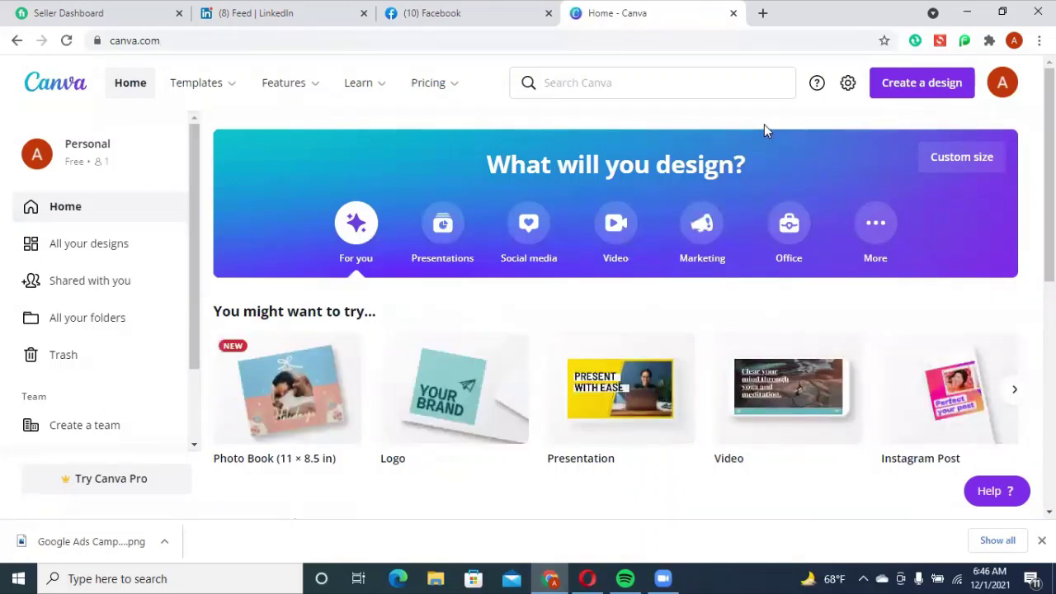
# - Start creating a design and search the available design types for "youtube"
pyautogui.click(924, 87)
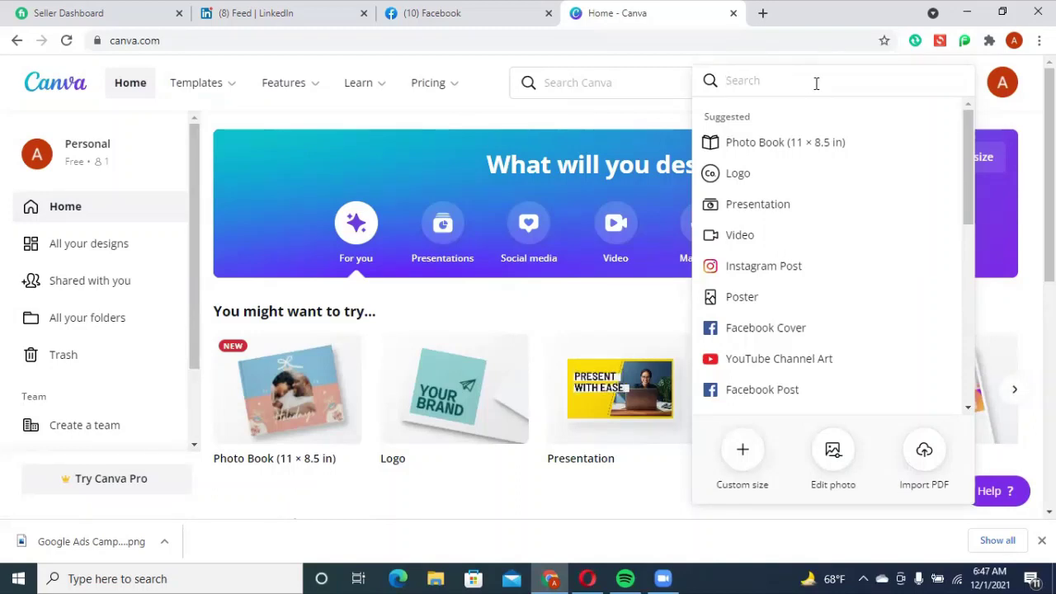
pyautogui.write('y')
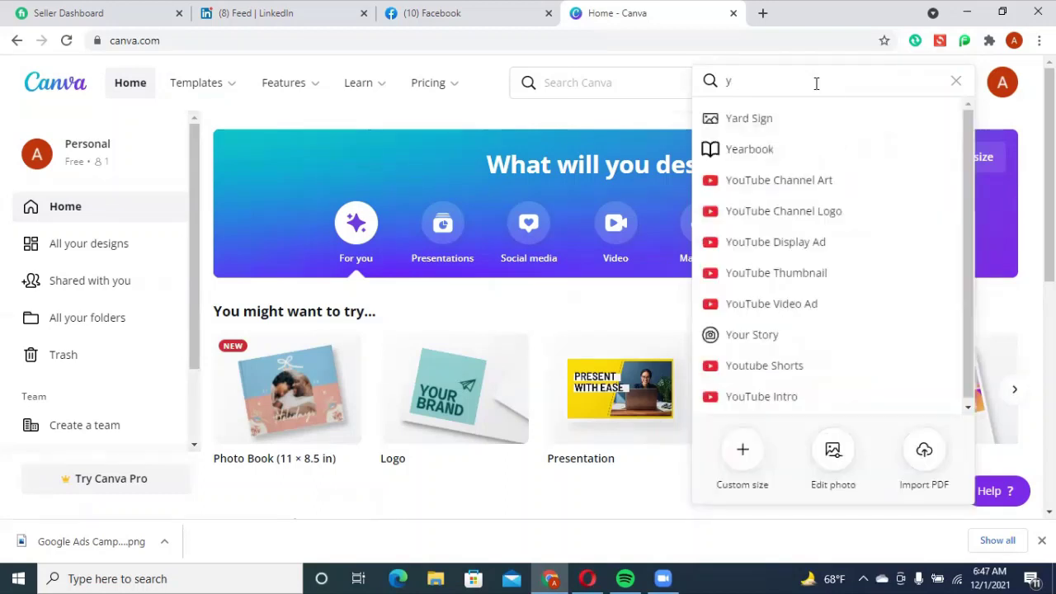
pyautogui.write('outube')
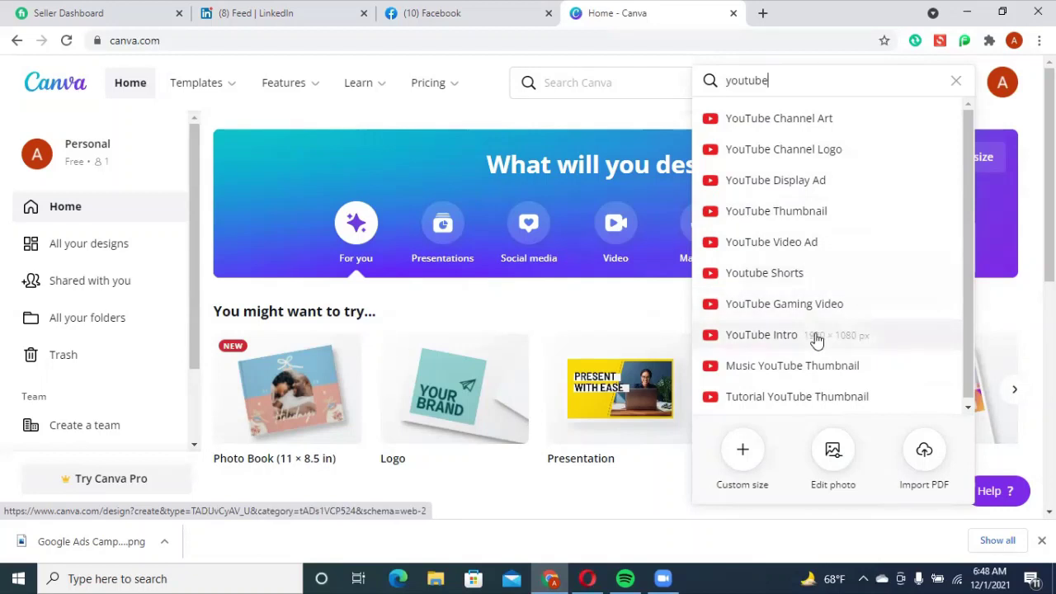
# - Search the design types for "facebook" instead, and clear the search again
pyautogui.hotkey('ctrl', 'a')
pyautogui.press('BackSpace')
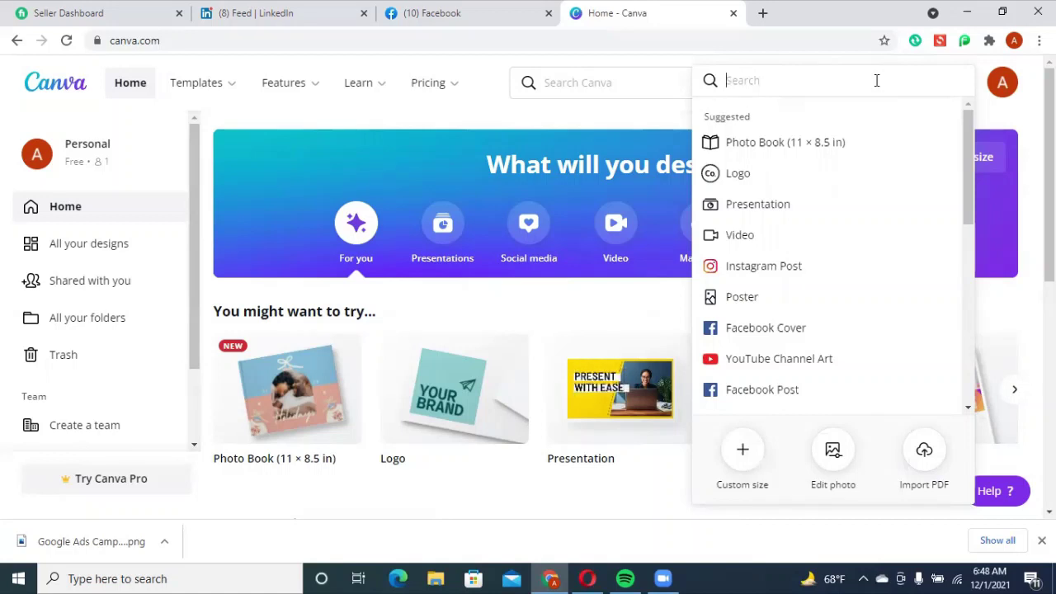
pyautogui.write('face')
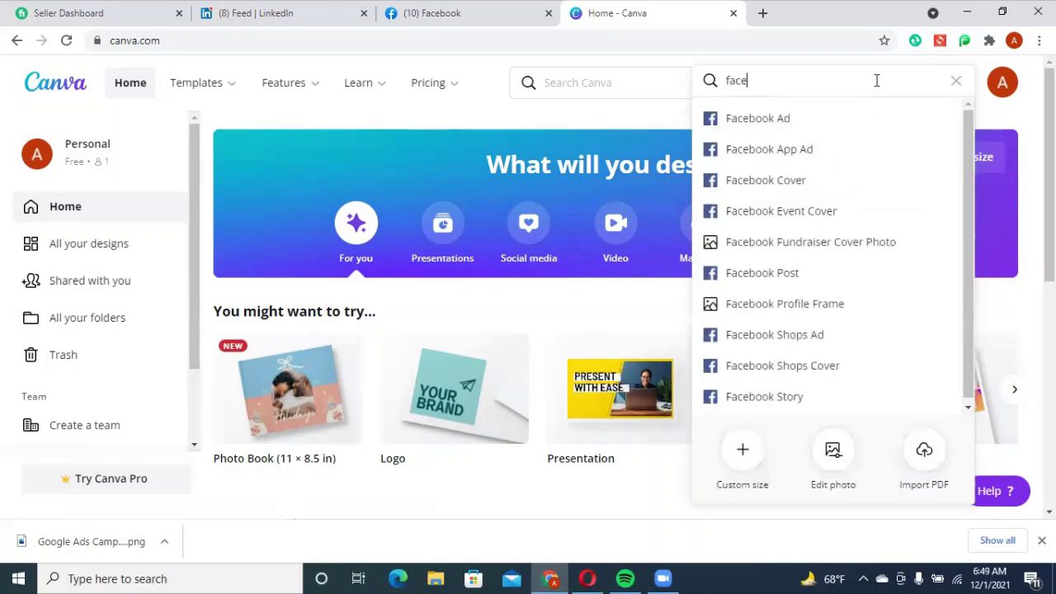
pyautogui.write('bo')
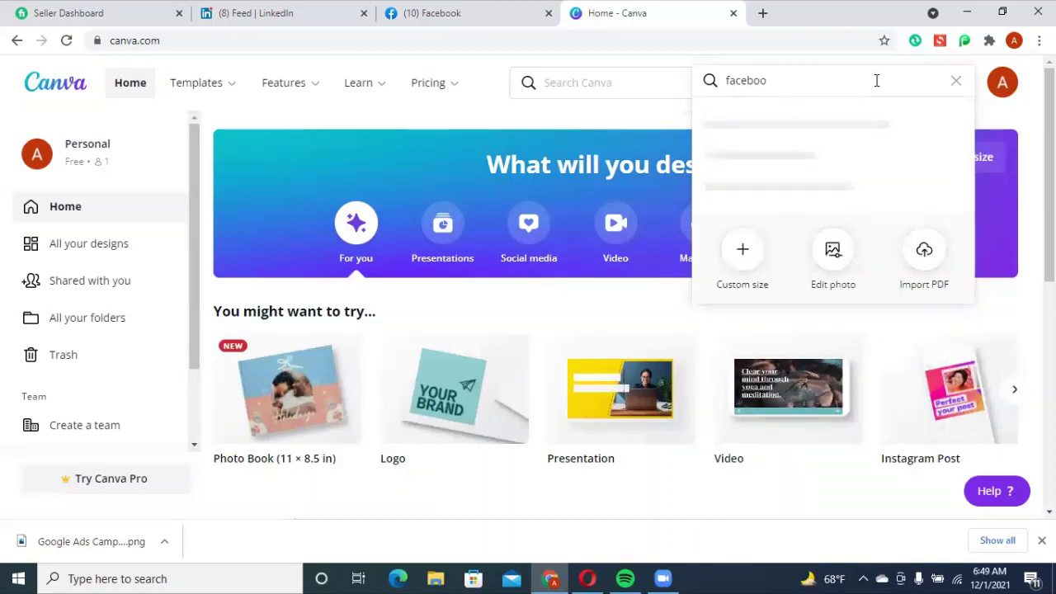
pyautogui.write('ok')
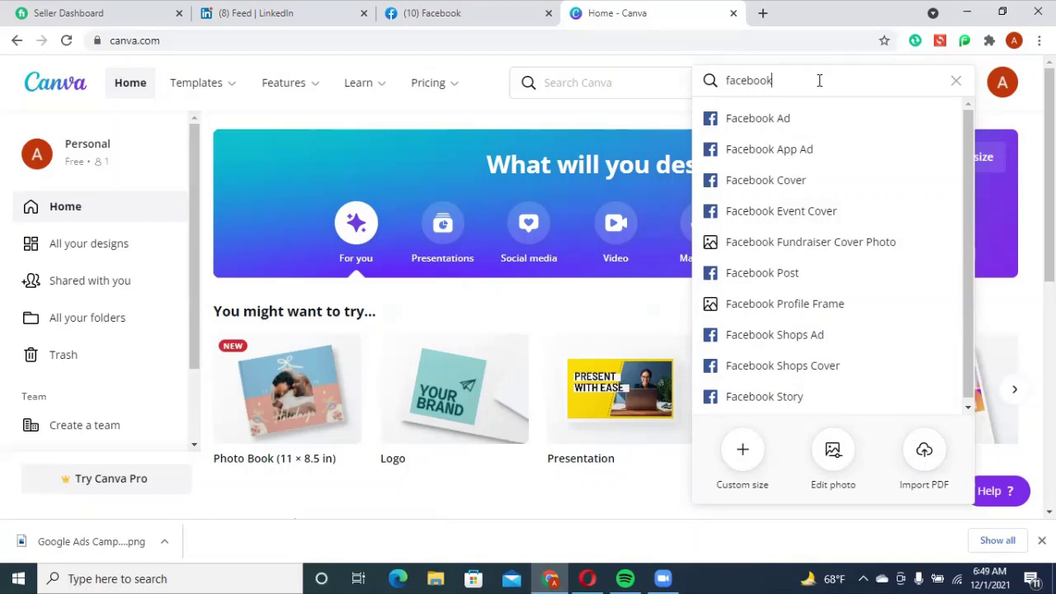
pyautogui.press('BackSpace')
pyautogui.press('BackSpace')
pyautogui.press('BackSpace')
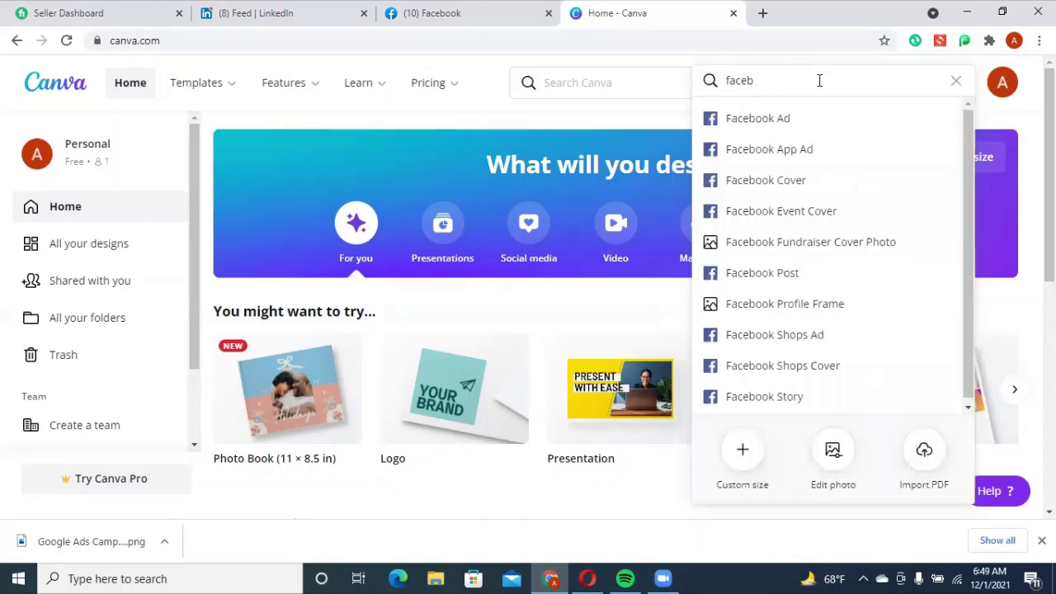
pyautogui.press('BackSpace')
pyautogui.press('BackSpace')
pyautogui.press('BackSpace')
pyautogui.press('BackSpace')
pyautogui.press('BackSpace')
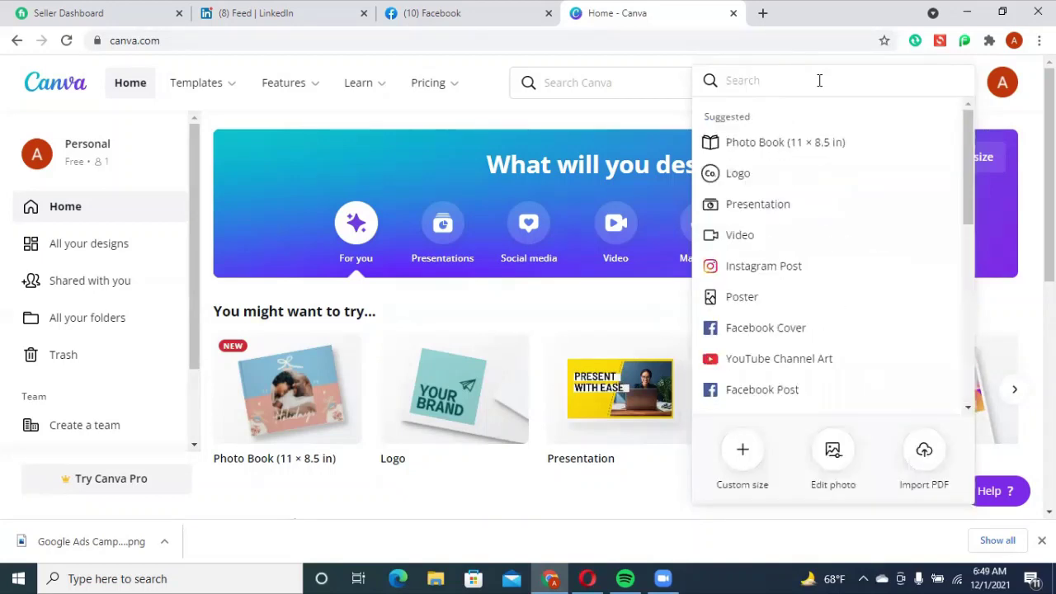
# - Create a new design with a custom size of 550 × 370 px
pyautogui.click(742, 454)
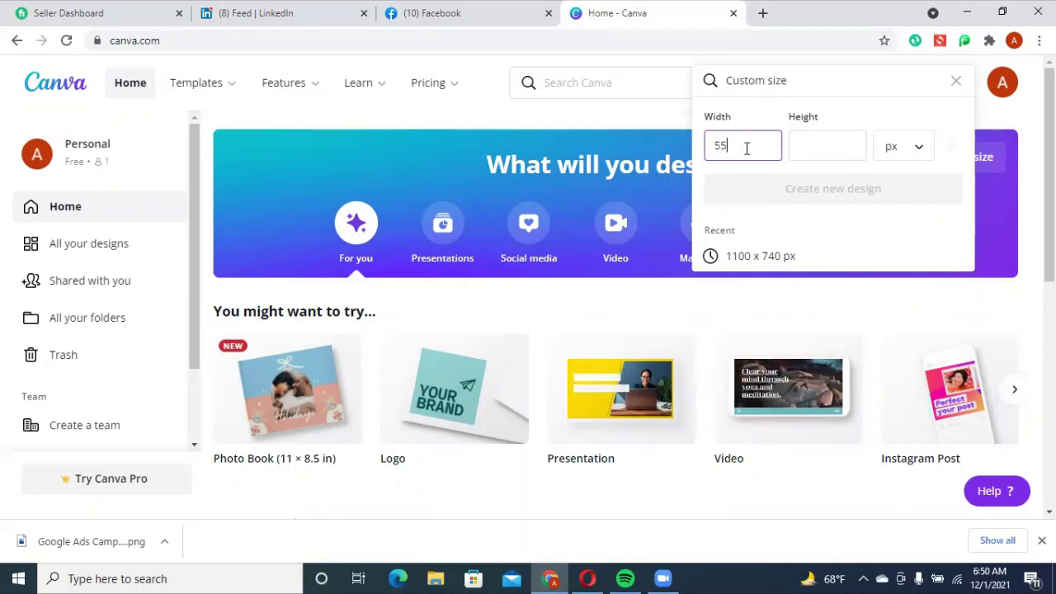
pyautogui.write('0')
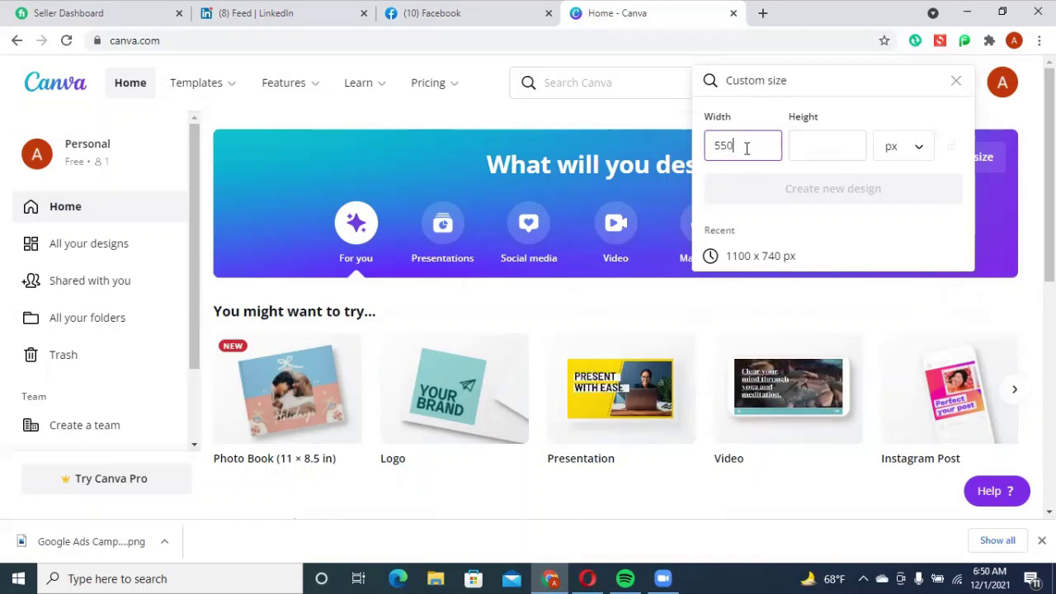
pyautogui.click(836, 148)
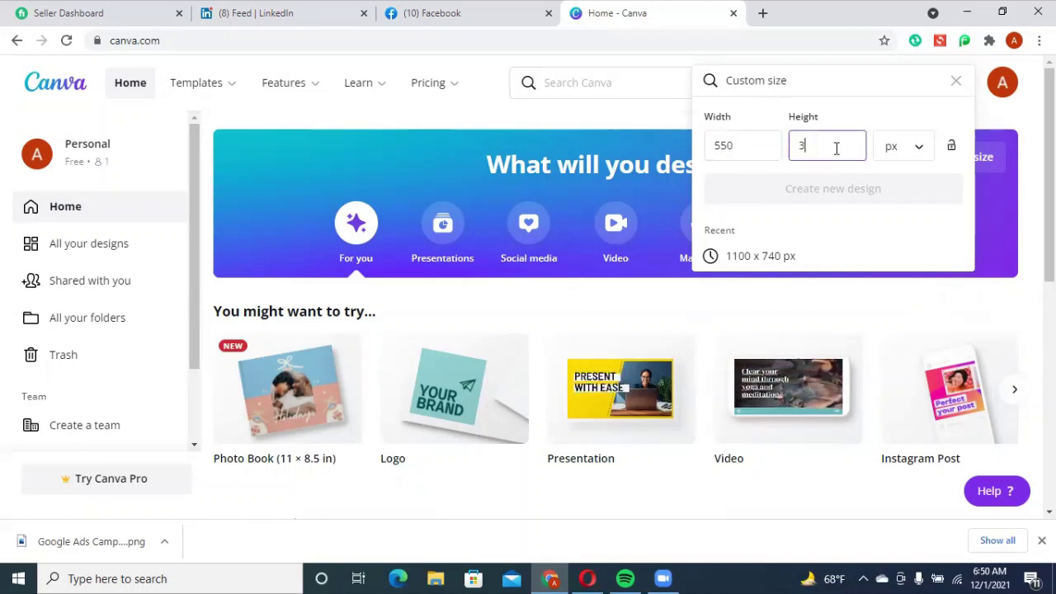
pyautogui.write('370')
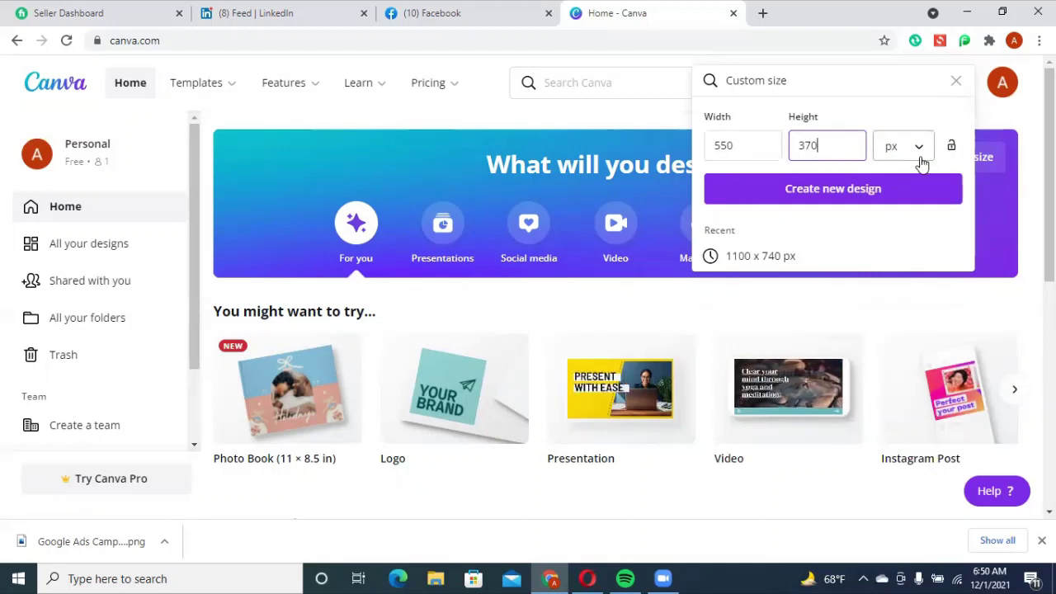
pyautogui.click(835, 191)
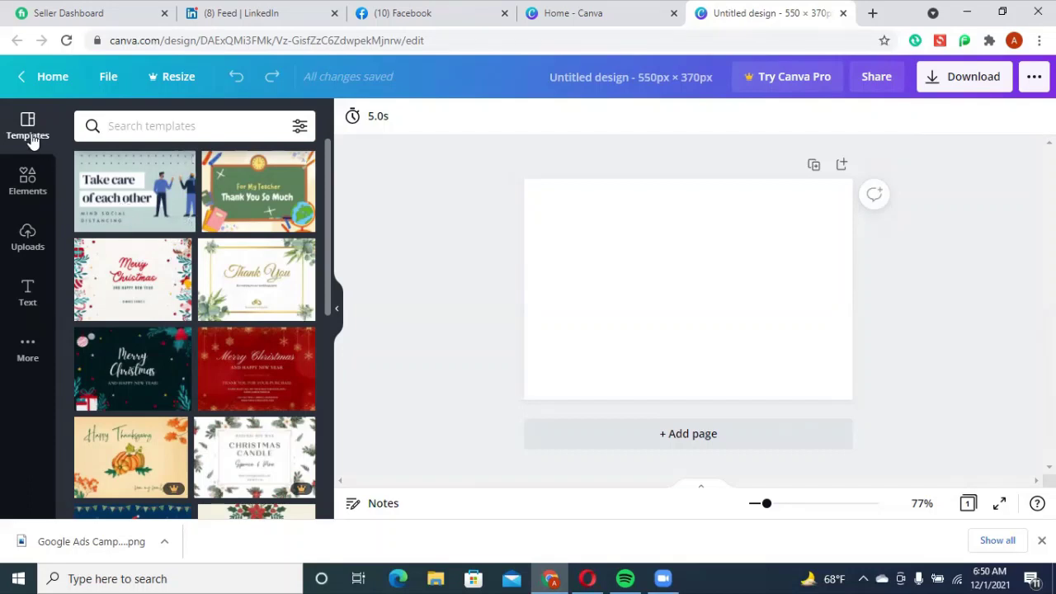
# - Apply the red Merry Christmas template to the blank page, and replace it with the dark Merry Christmas template with gift boxes
pyautogui.click(234, 362)
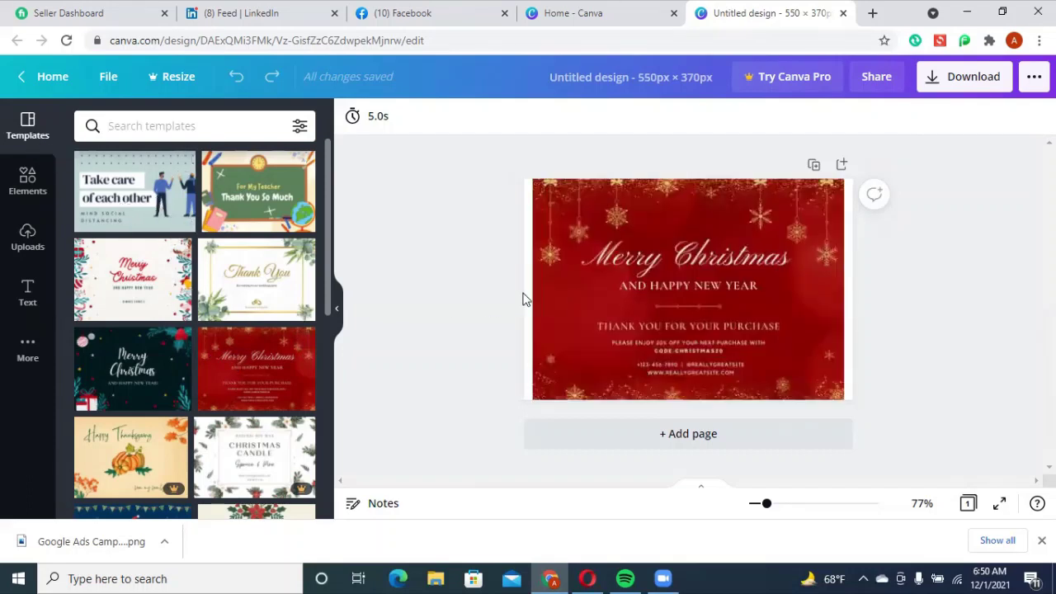
pyautogui.click(645, 317)
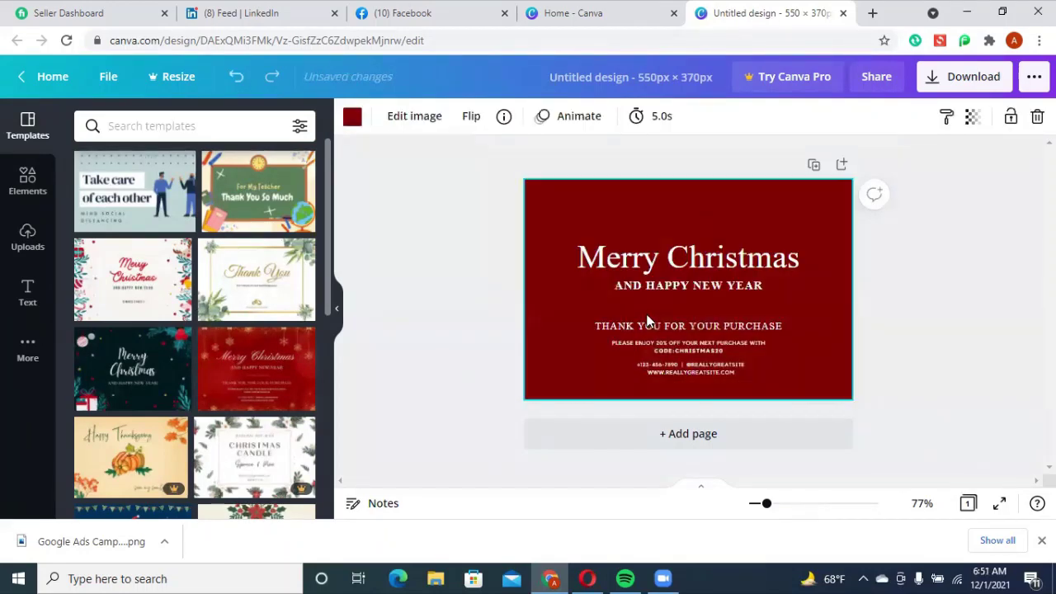
pyautogui.click(122, 373)
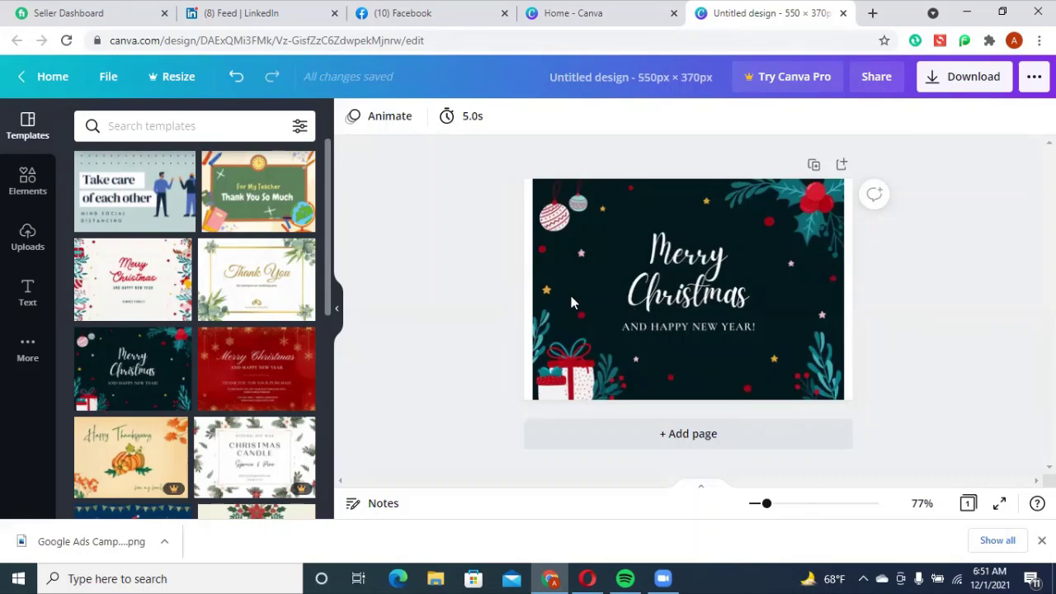
# - Browse the remaining templates, examining the card, certificate, planner and sale designs on offer
pyautogui.scroll(-2, 221, 349)
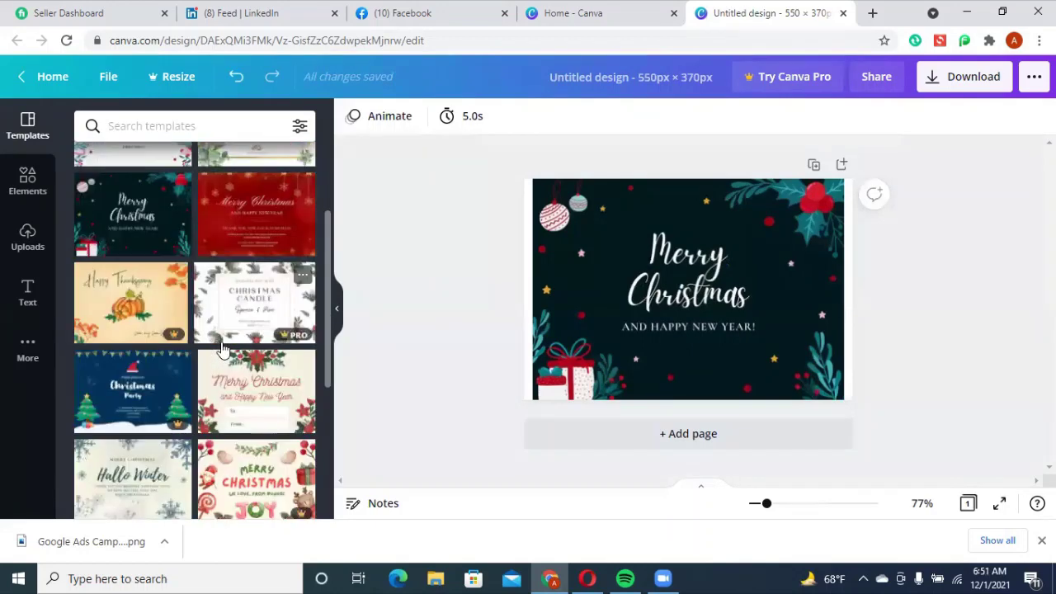
pyautogui.scroll(-3, 221, 350)
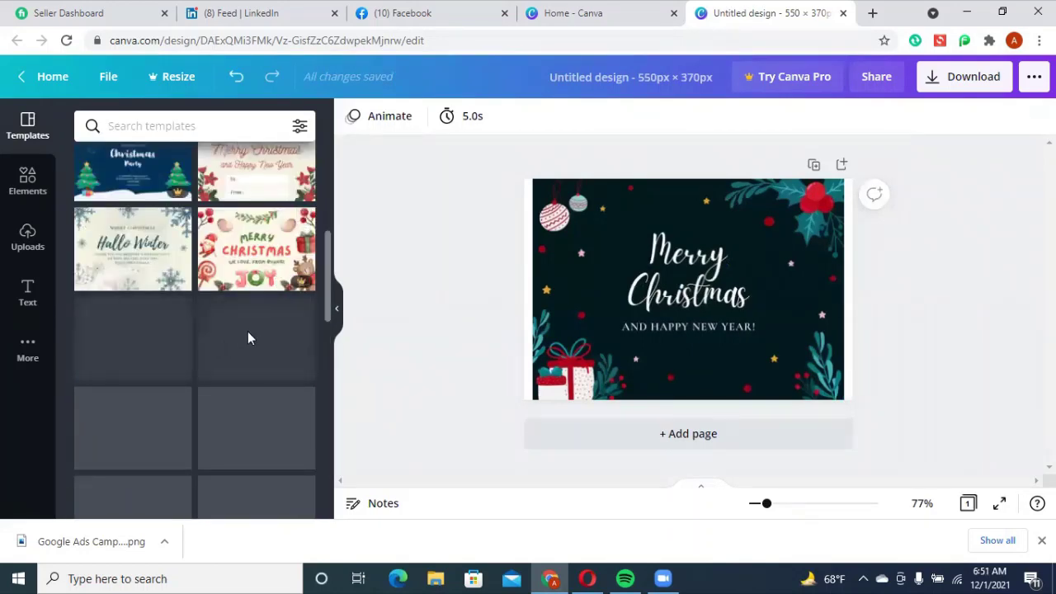
pyautogui.scroll(-1, 230, 290)
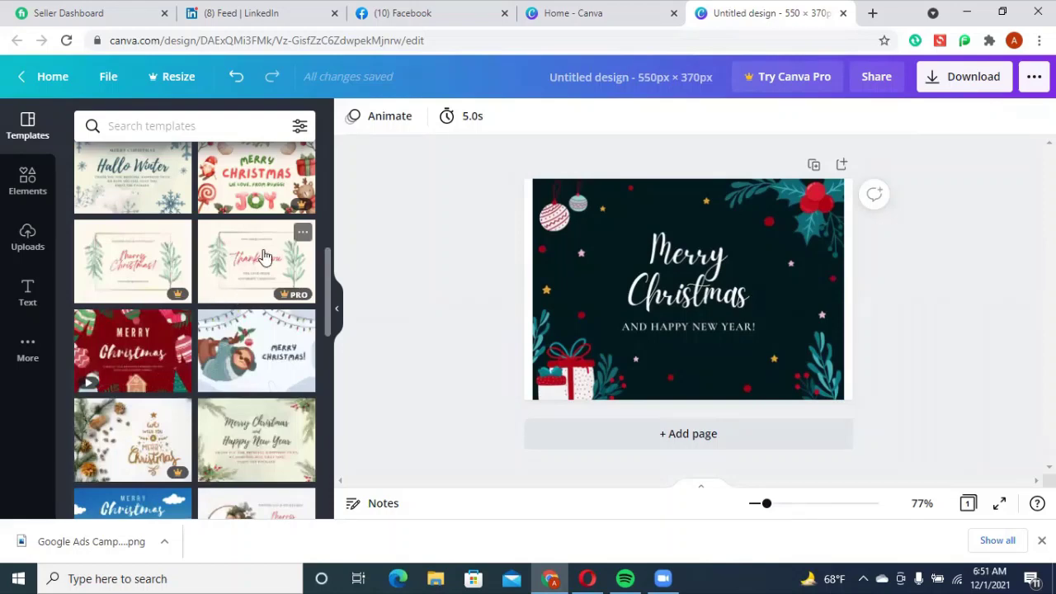
pyautogui.click(257, 293)
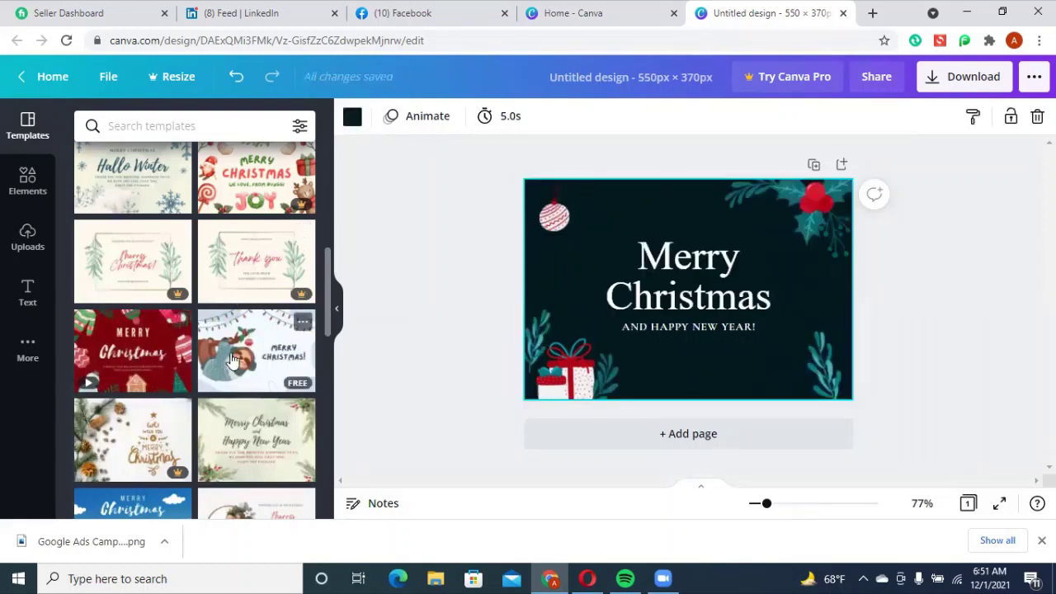
pyautogui.scroll(-3, 233, 359)
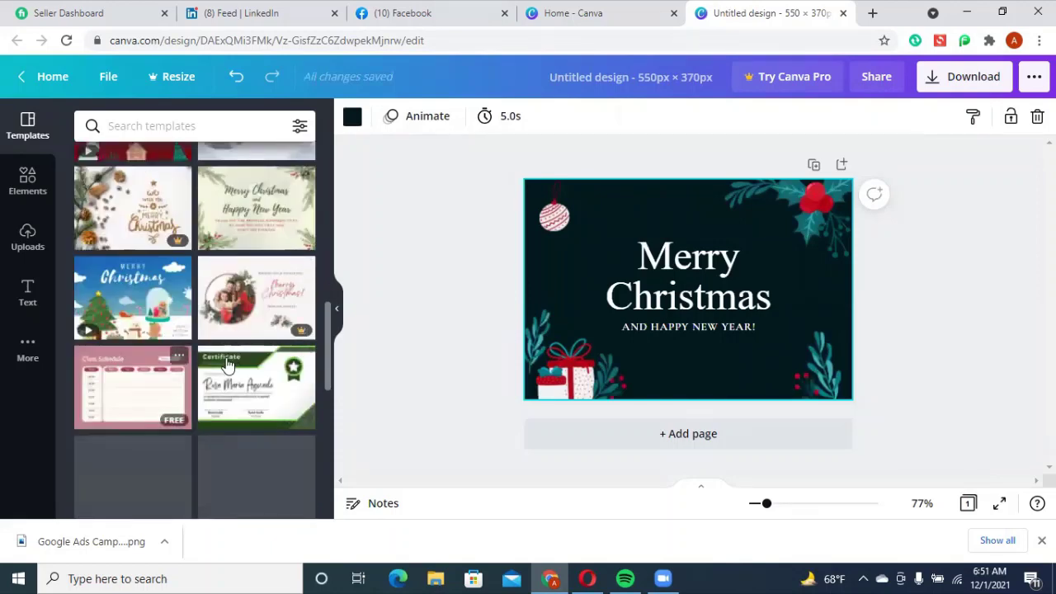
pyautogui.scroll(-2, 229, 363)
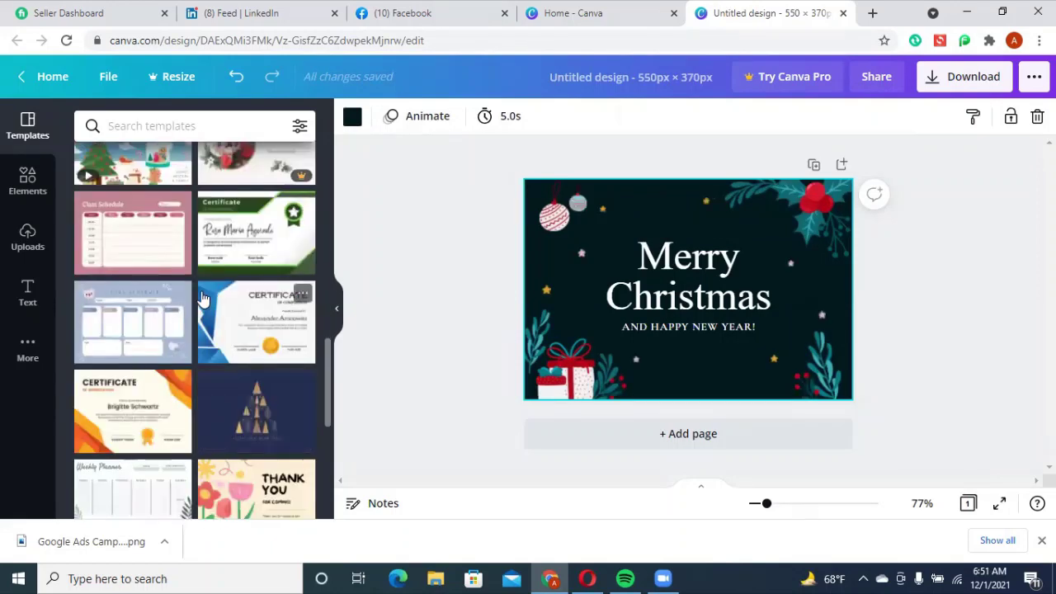
pyautogui.scroll(-1, 206, 299)
pyautogui.scroll(-1, 206, 298)
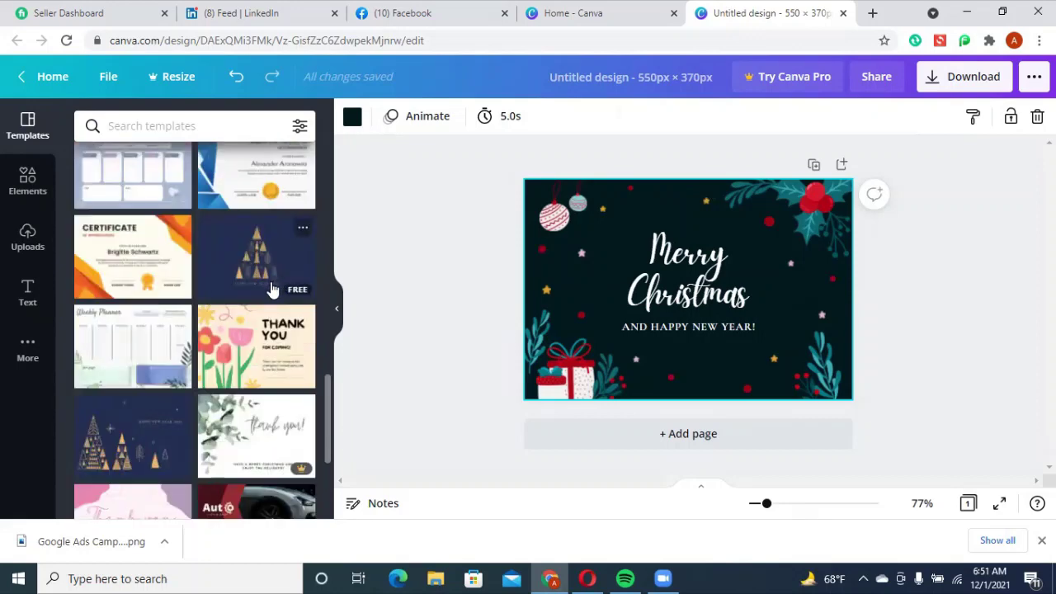
pyautogui.scroll(-2, 272, 289)
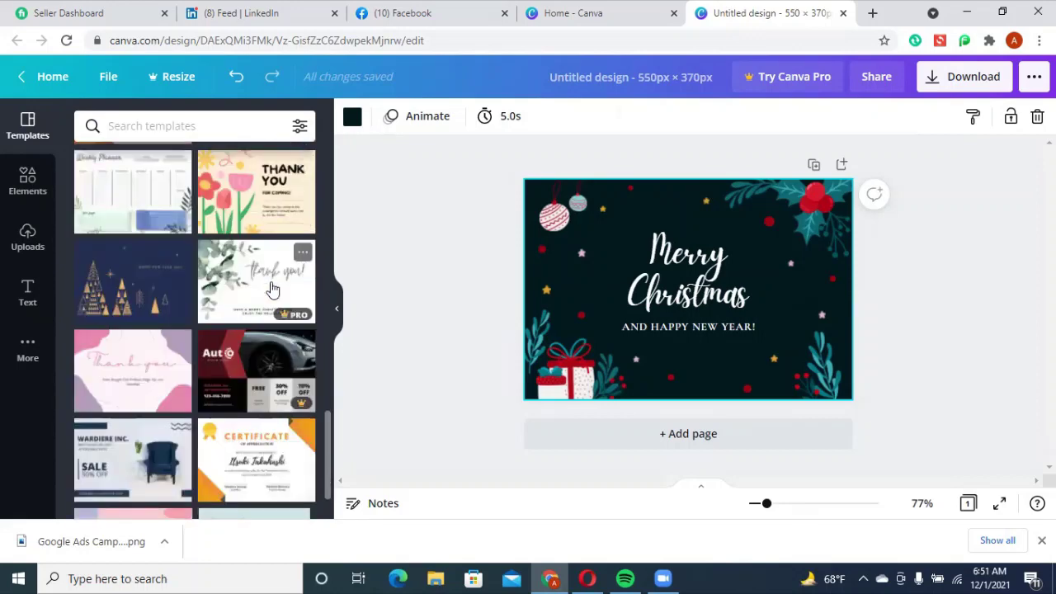
pyautogui.scroll(-3, 273, 289)
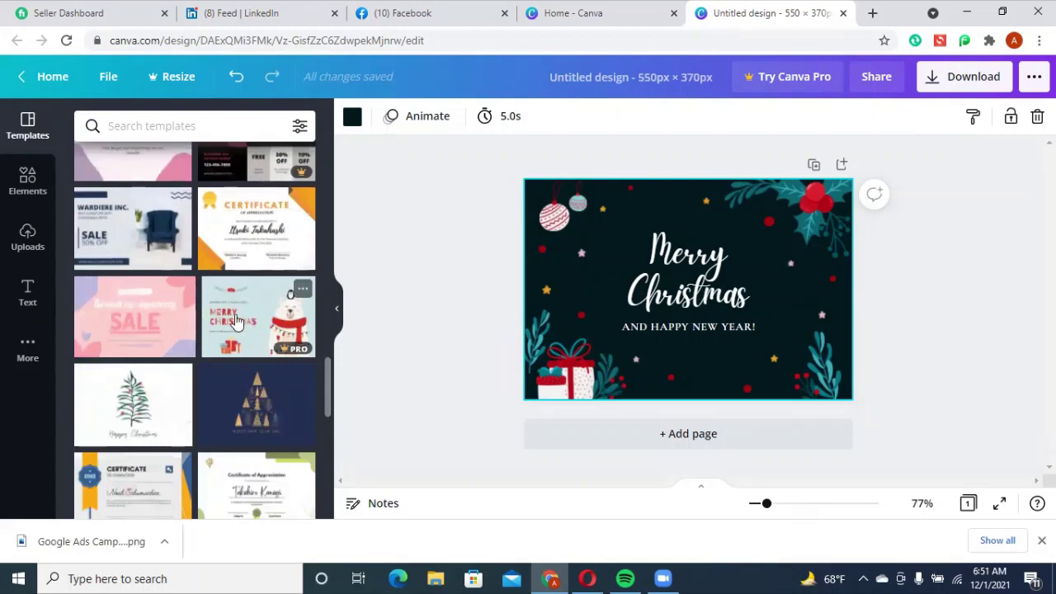
# - Apply the Wardiere Inc. furniture sale template, and replace it with the blue and orange Certificate of Completion template
pyautogui.click(130, 237)
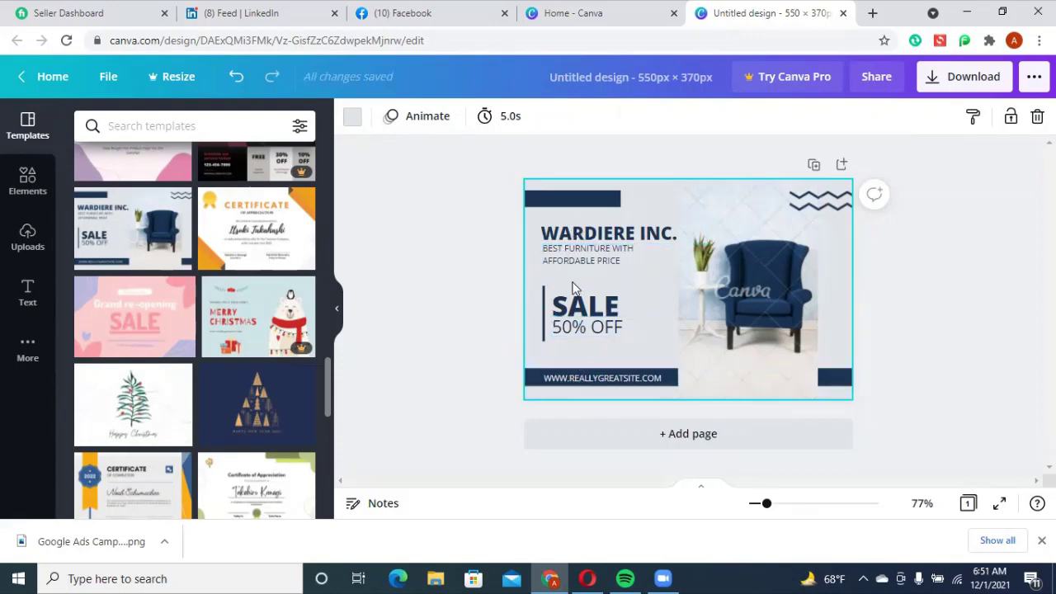
pyautogui.scroll(-2, 194, 366)
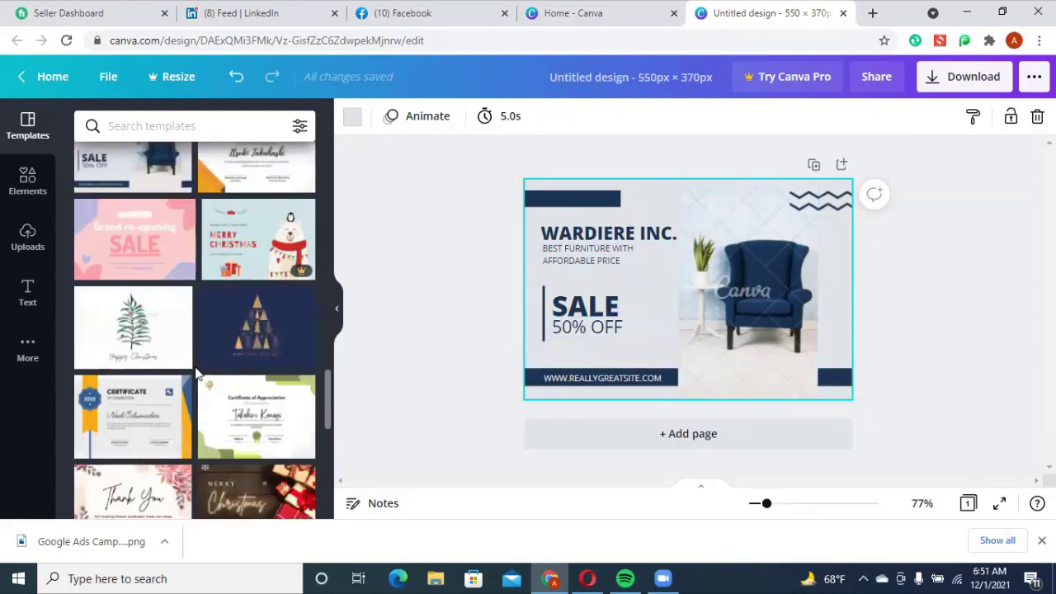
pyautogui.click(130, 348)
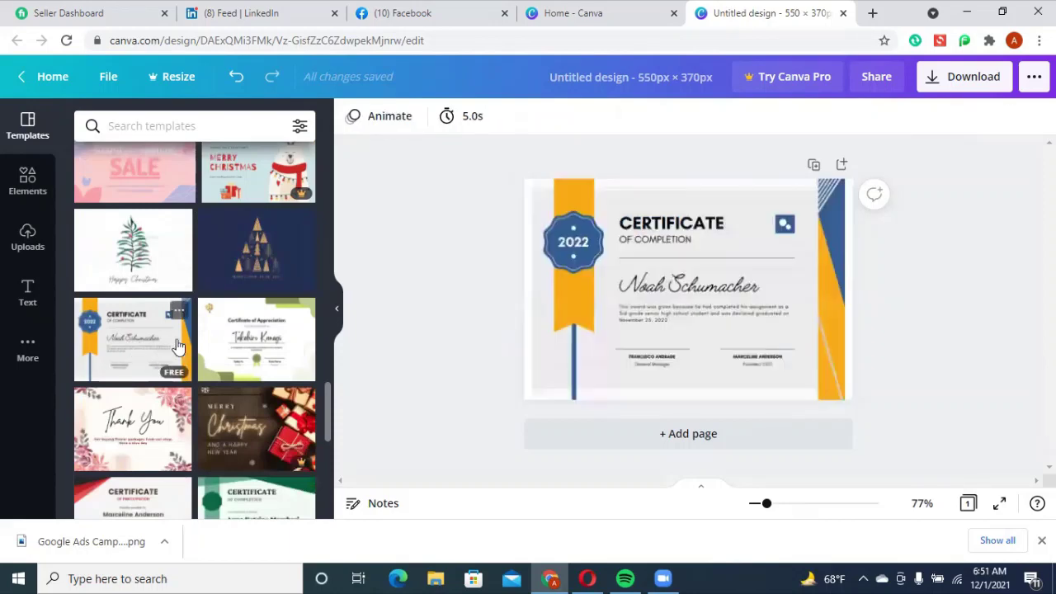
pyautogui.click(634, 250)
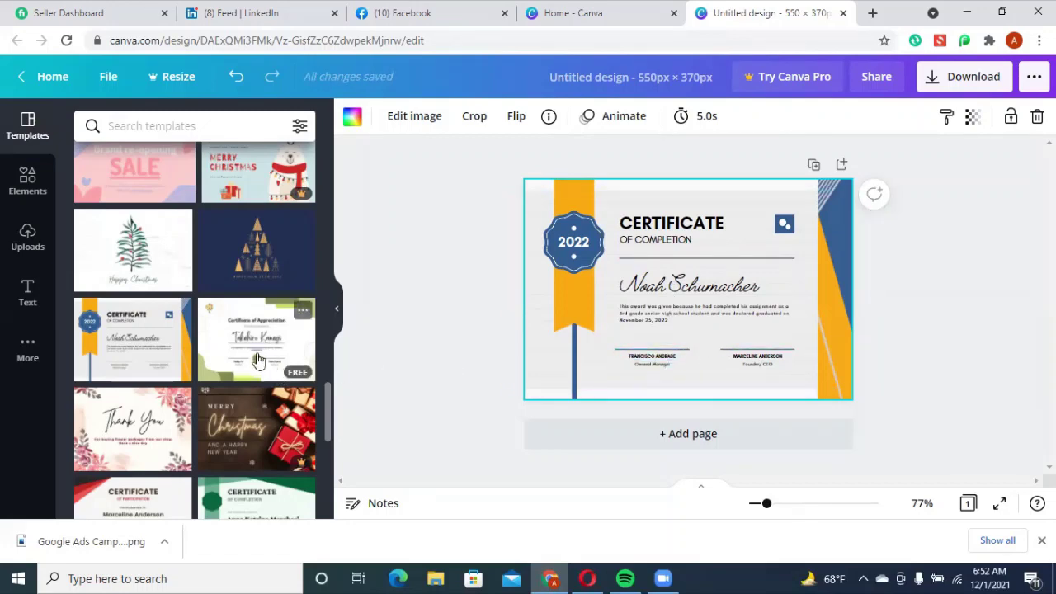
# - Browse further through the templates, examining the Christmas, thank-you, certificate, birthday and library designs on offer
pyautogui.scroll(-1, 241, 364)
pyautogui.scroll(-2, 241, 370)
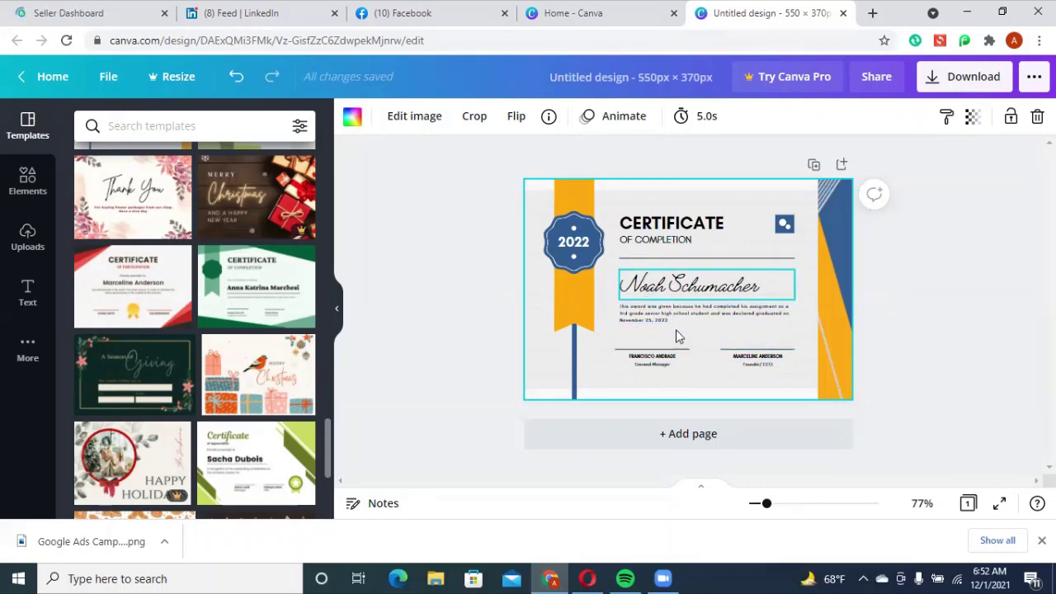
pyautogui.click(633, 322)
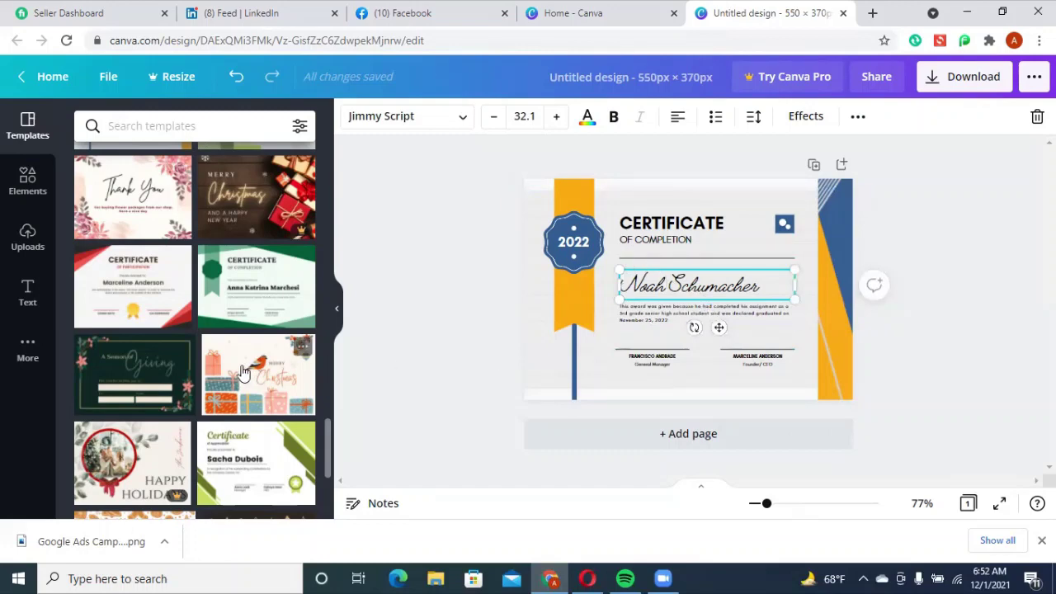
pyautogui.scroll(-8, 247, 371)
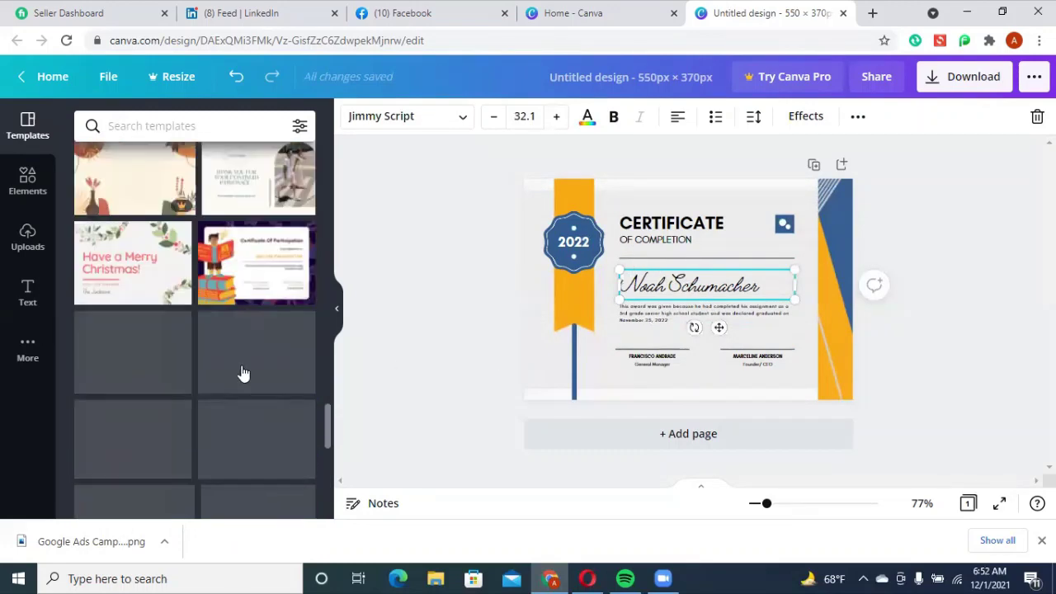
pyautogui.scroll(-3, 242, 372)
pyautogui.scroll(-5, 242, 372)
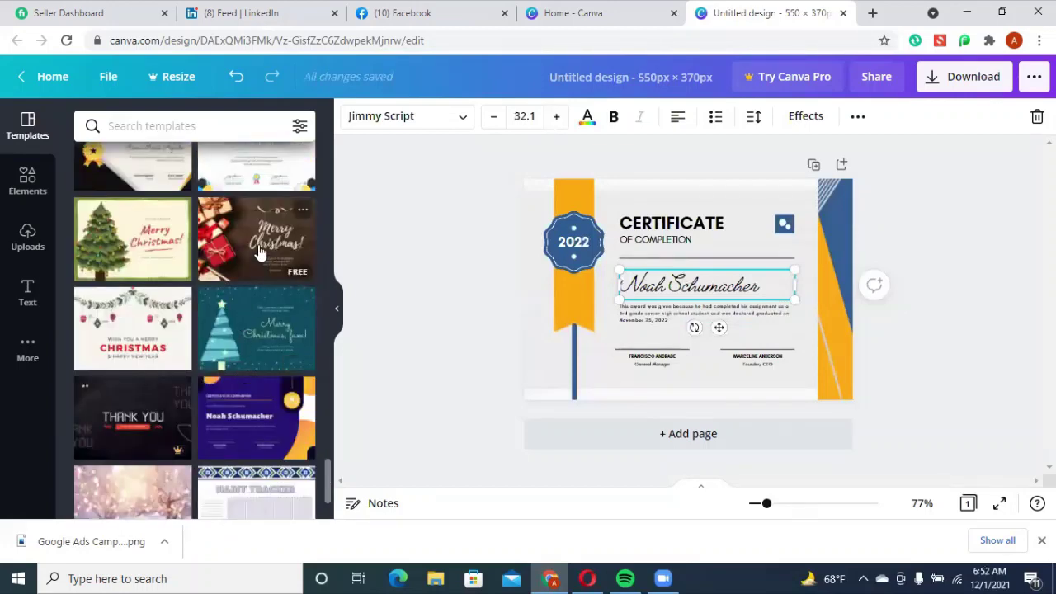
pyautogui.scroll(-5, 224, 295)
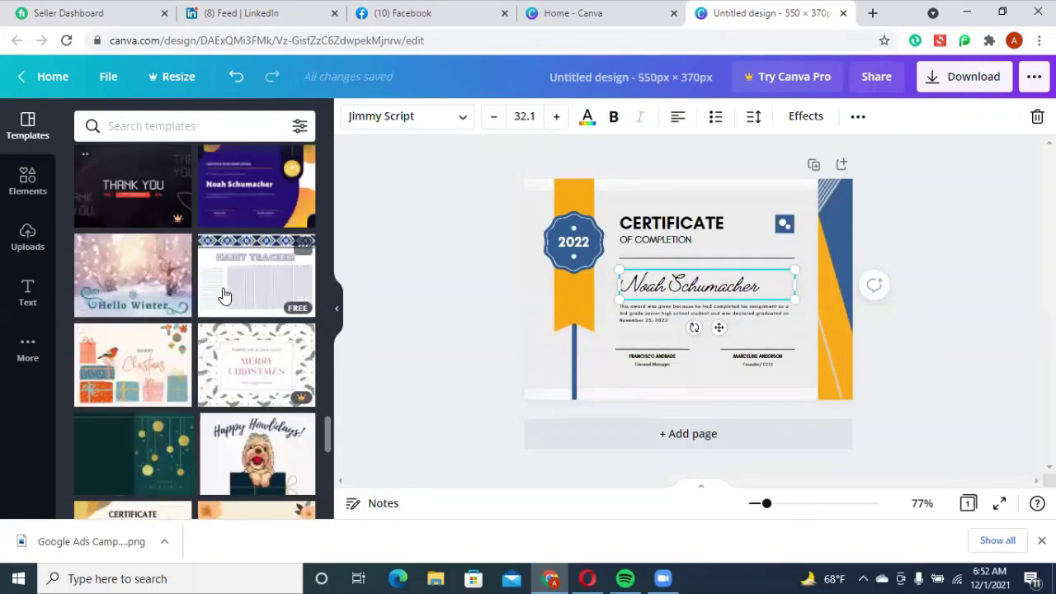
pyautogui.scroll(2, 223, 294)
pyautogui.scroll(-5, 223, 296)
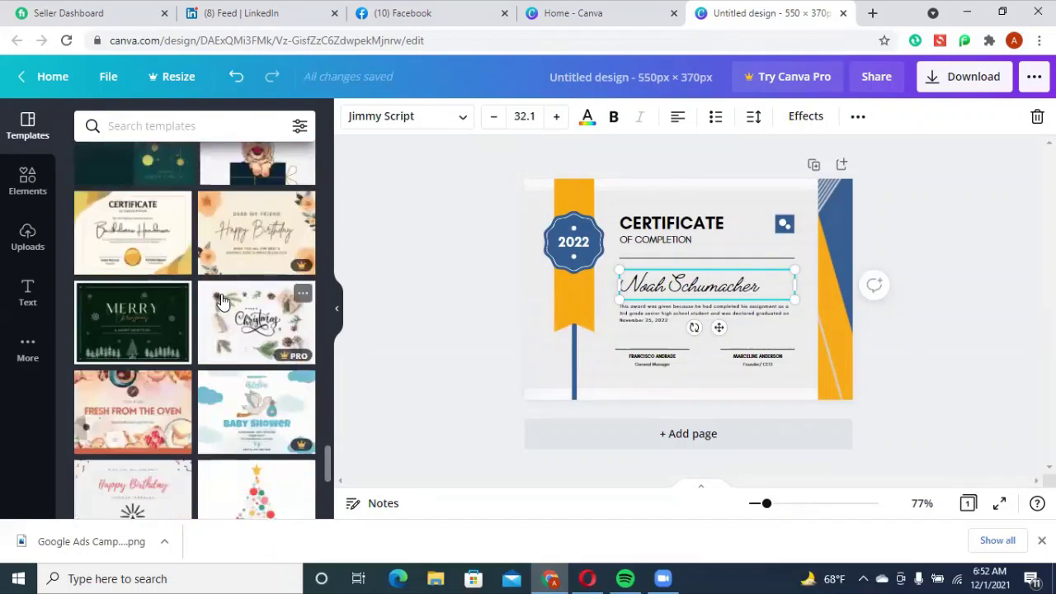
pyautogui.scroll(-10, 221, 301)
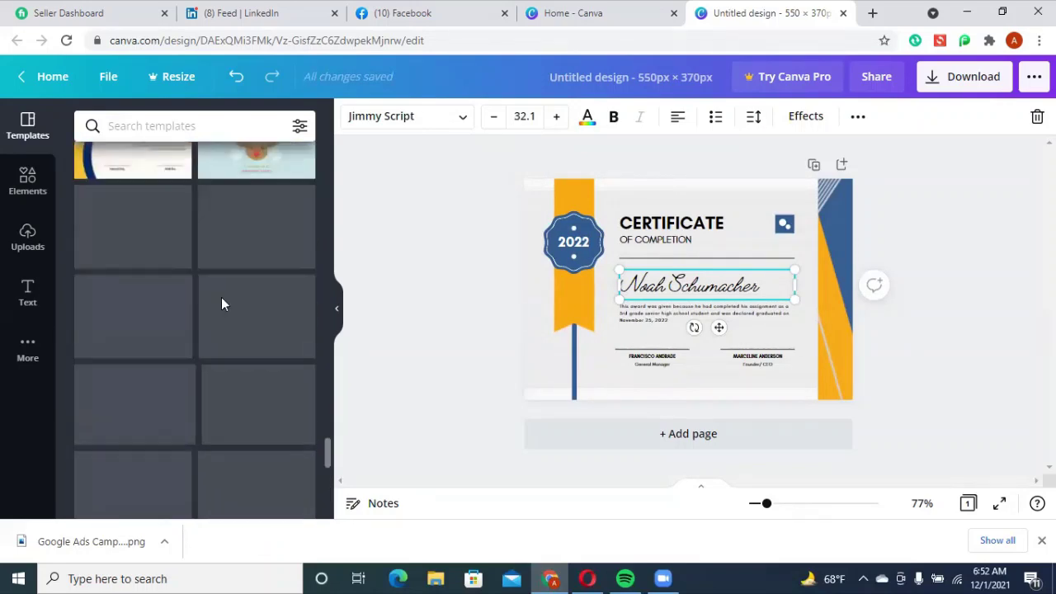
pyautogui.scroll(-1, 221, 303)
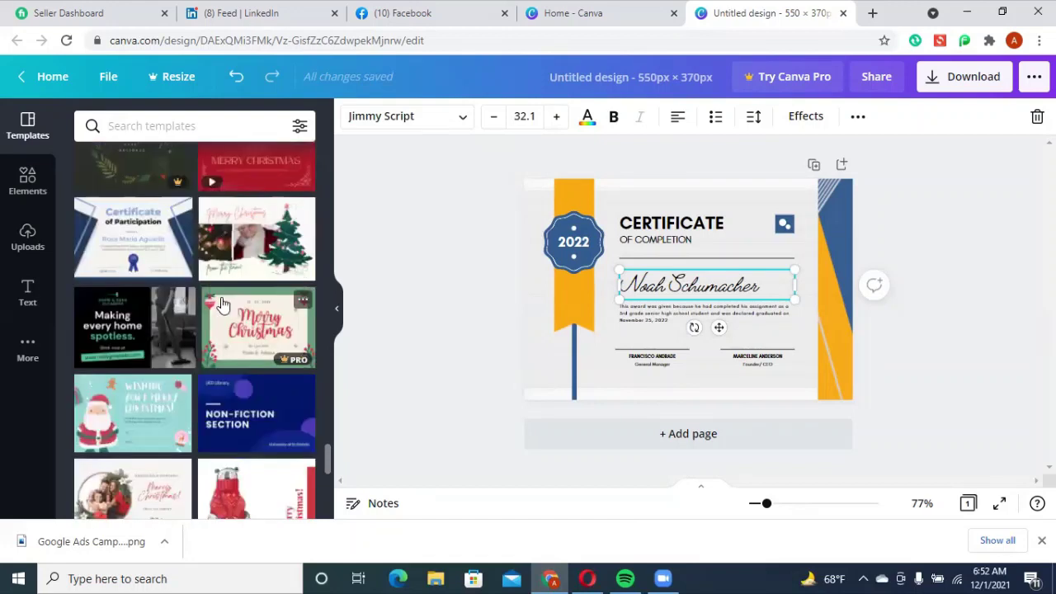
pyautogui.scroll(-2, 221, 304)
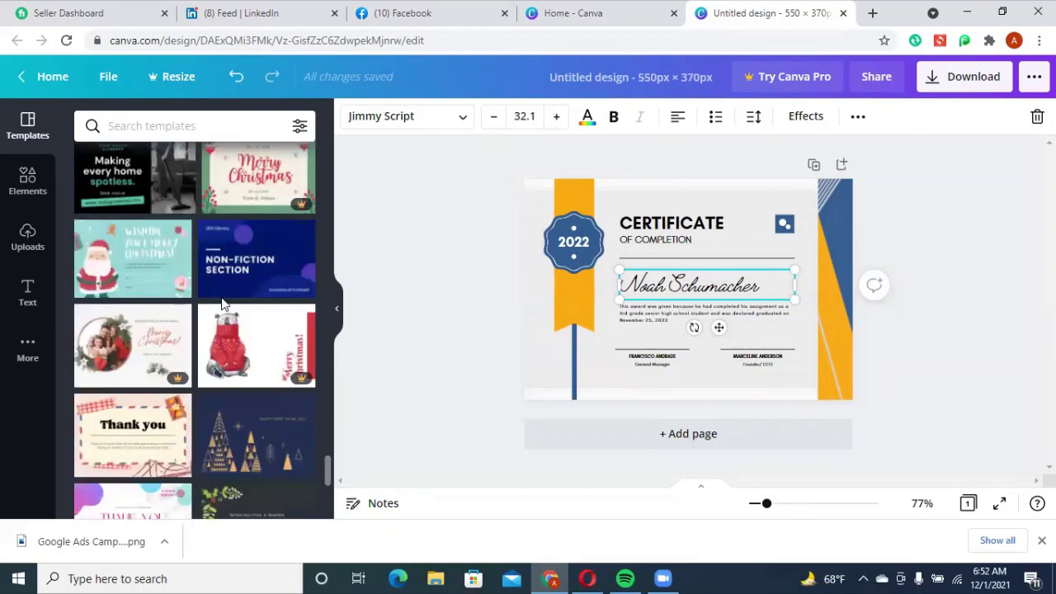
# - Apply the dark blue Non-Fiction Section template to the page and enlarge the purple circle beside the UED Library text
pyautogui.click(266, 267)
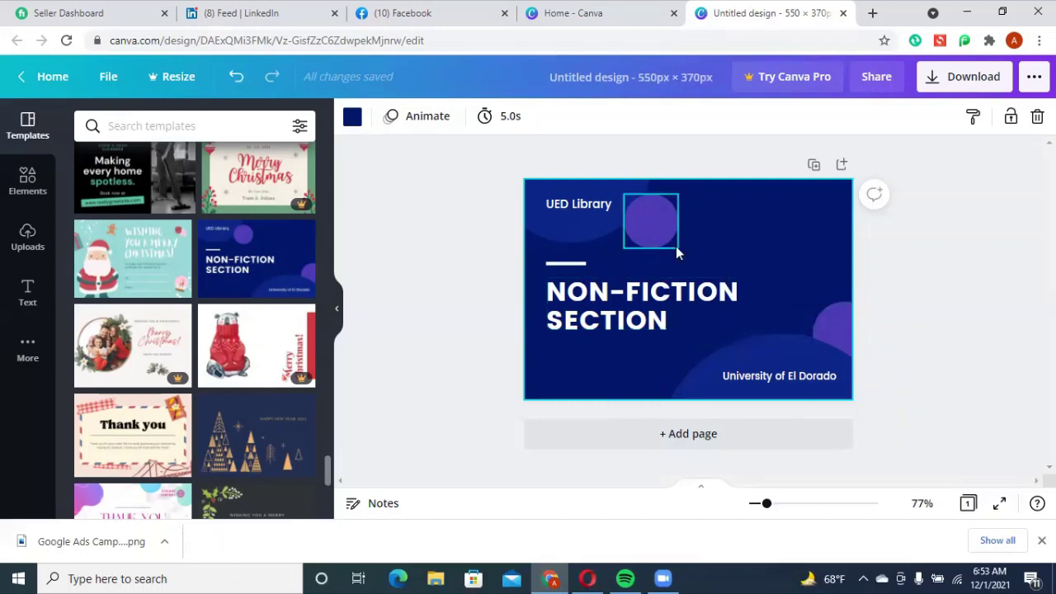
pyautogui.click(656, 221)
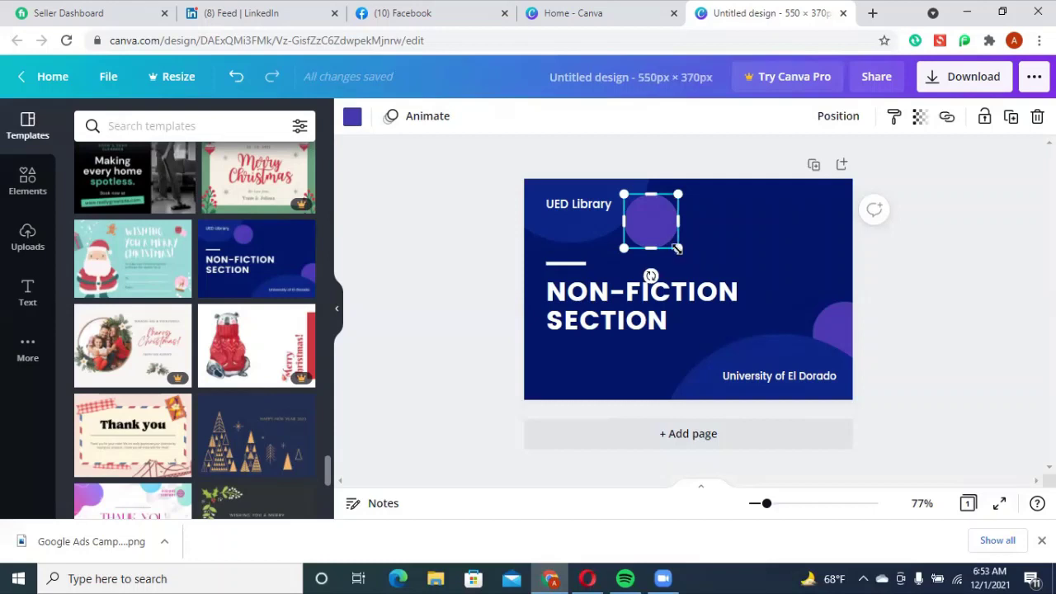
pyautogui.moveTo(677, 248); pyautogui.dragTo(698, 271)
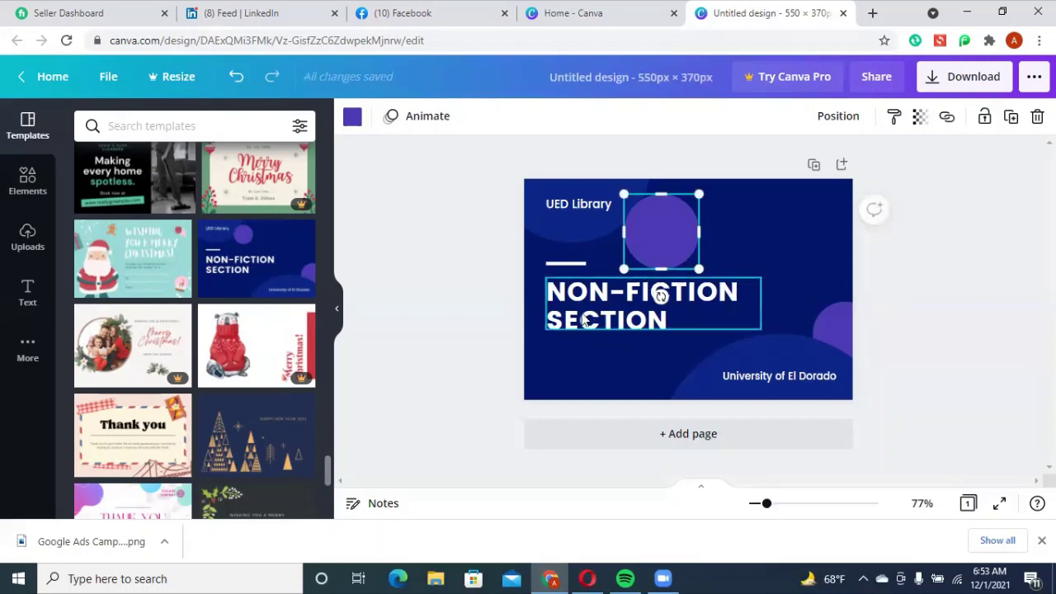
pyautogui.click(619, 351)
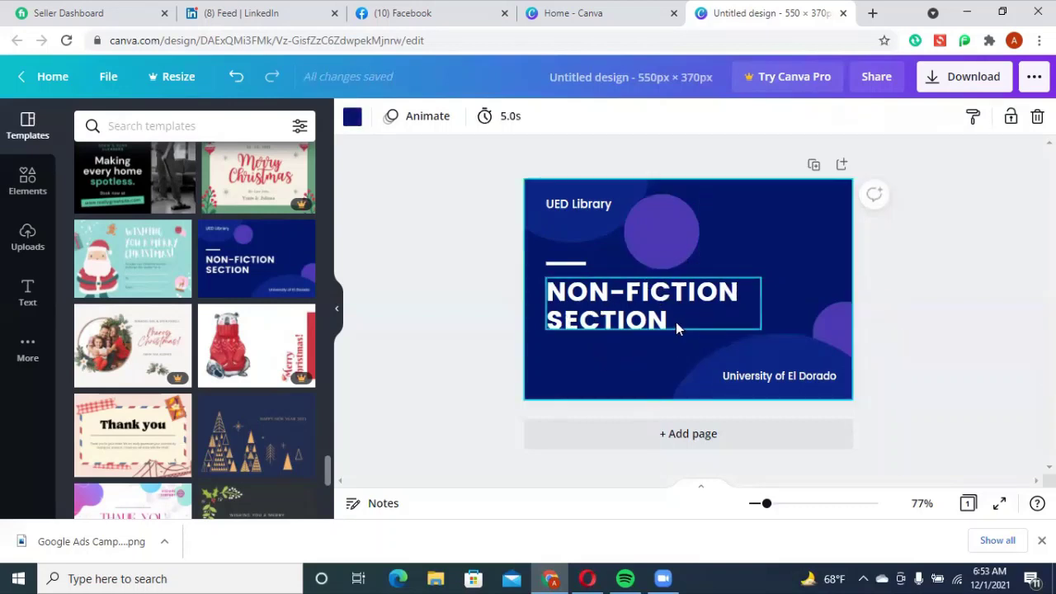
# - Enlarge the blue circle in the page's upper-left corner to about 344 × 344 and move the purple circle up over the page's upper edge
pyautogui.click(594, 226)
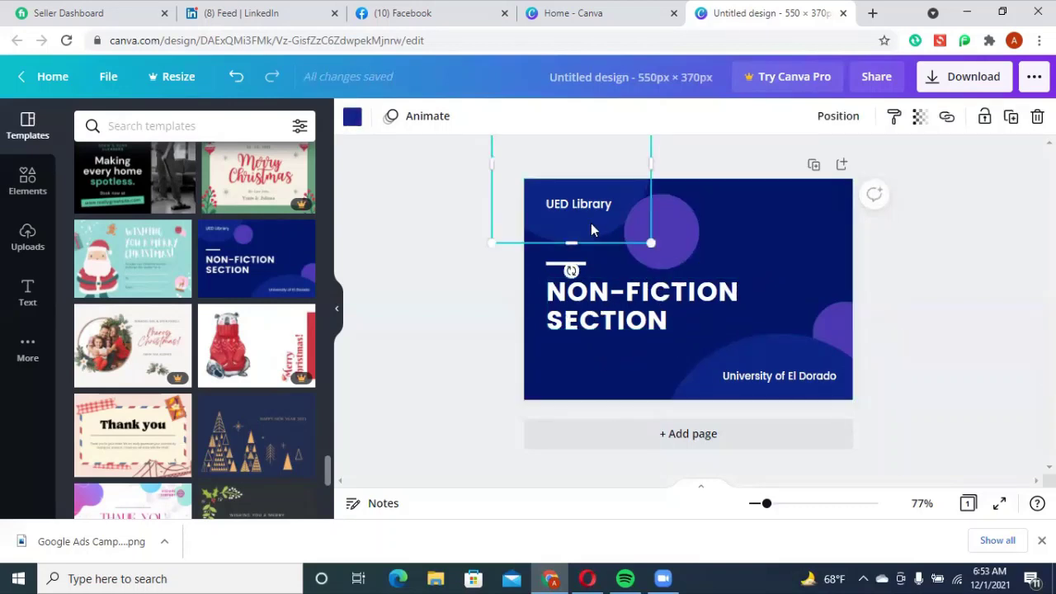
pyautogui.moveTo(491, 243); pyautogui.dragTo(460, 297)
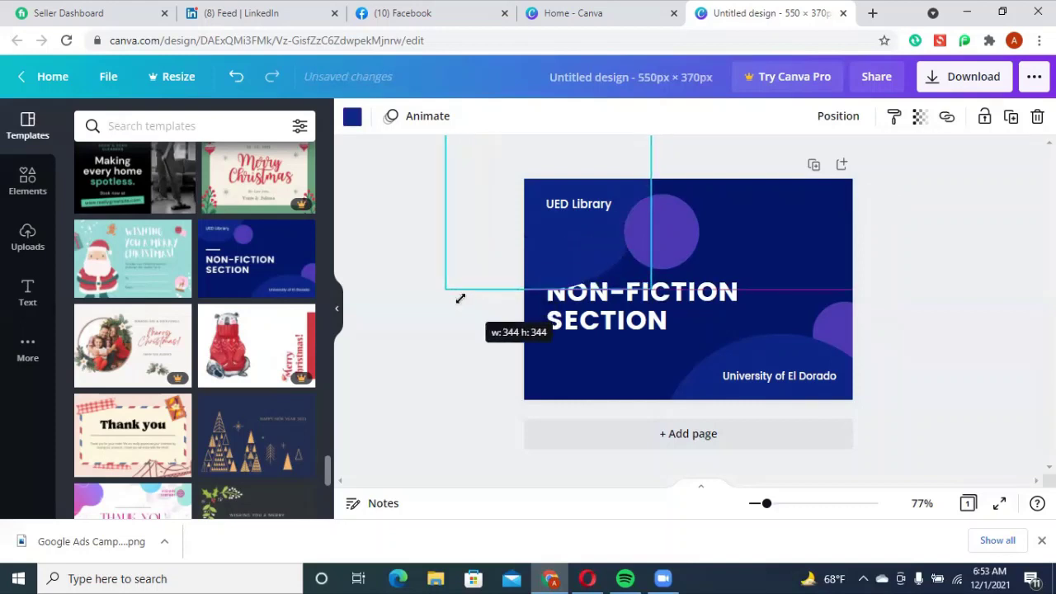
pyautogui.click(676, 226)
pyautogui.moveTo(676, 233); pyautogui.dragTo(674, 204)
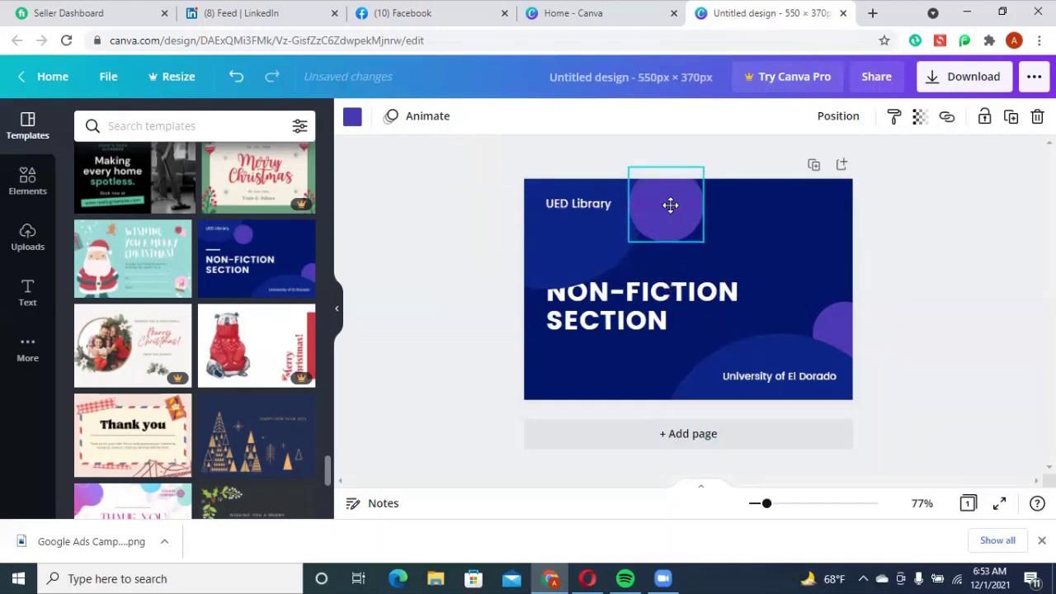
pyautogui.click(761, 369)
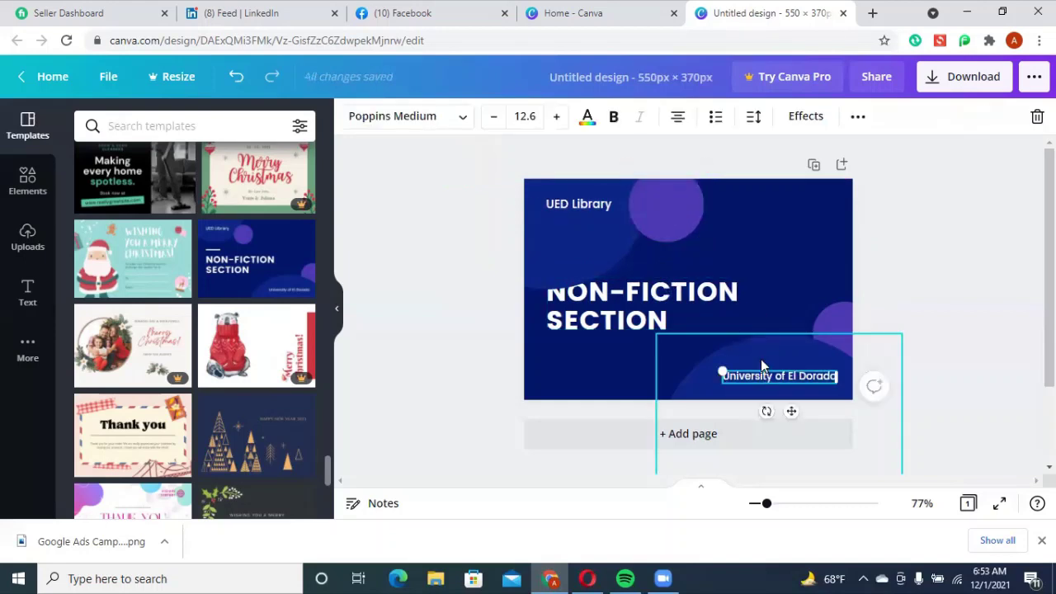
pyautogui.click(708, 363)
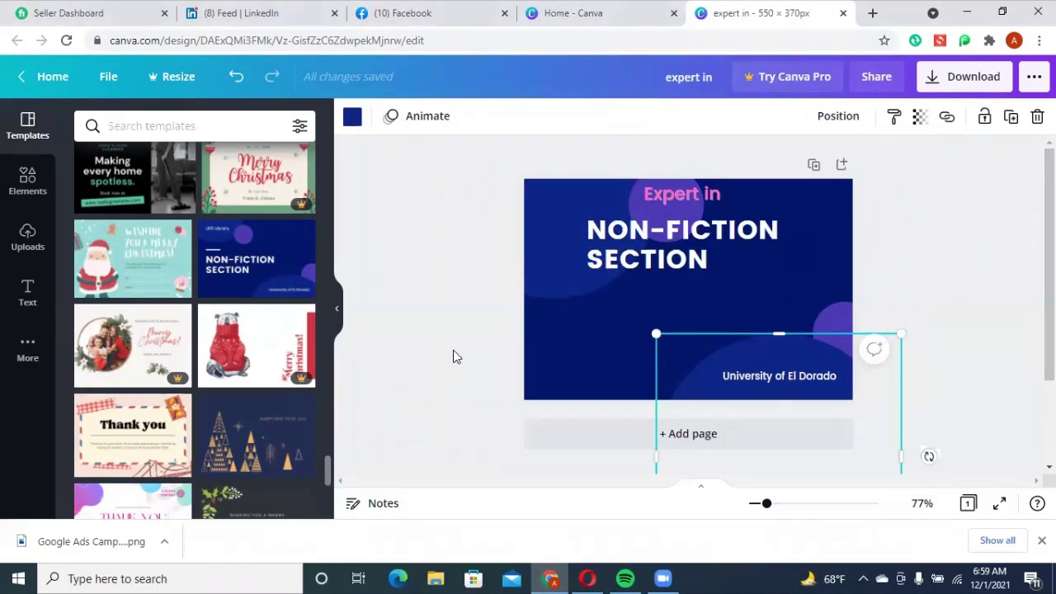
pyautogui.click(453, 351)
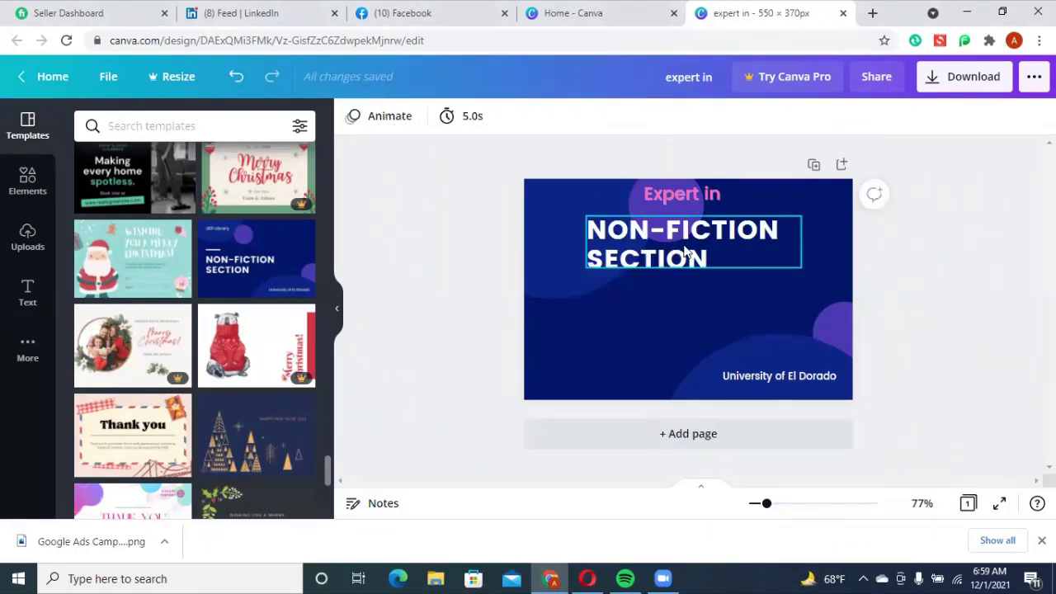
# - Replace the NON-FICTION SECTION heading text with "FACEBOOK MARKETING"
pyautogui.click(729, 239)
pyautogui.click(730, 252)
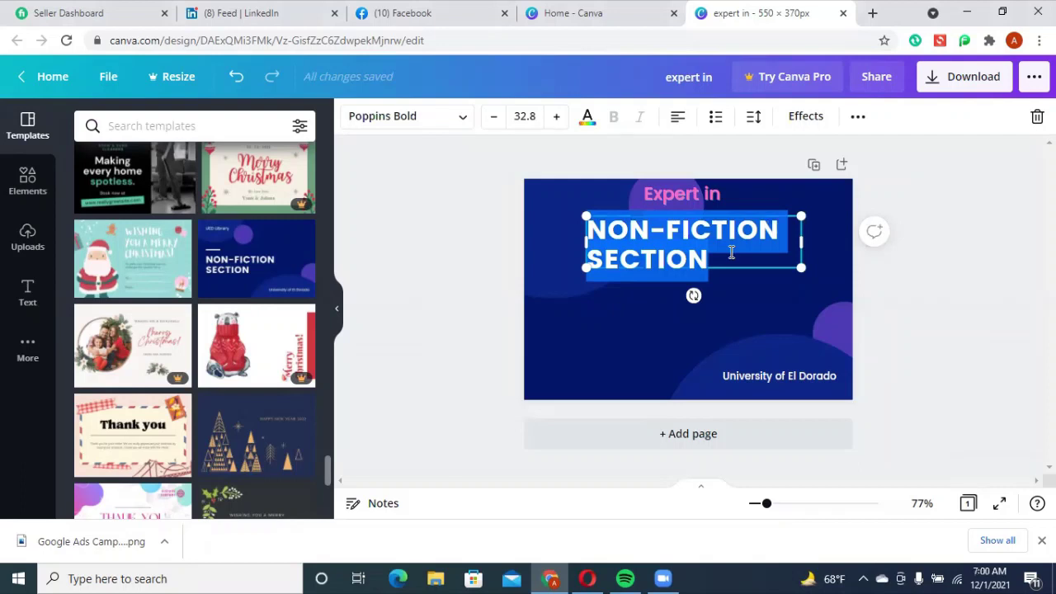
pyautogui.write('F')
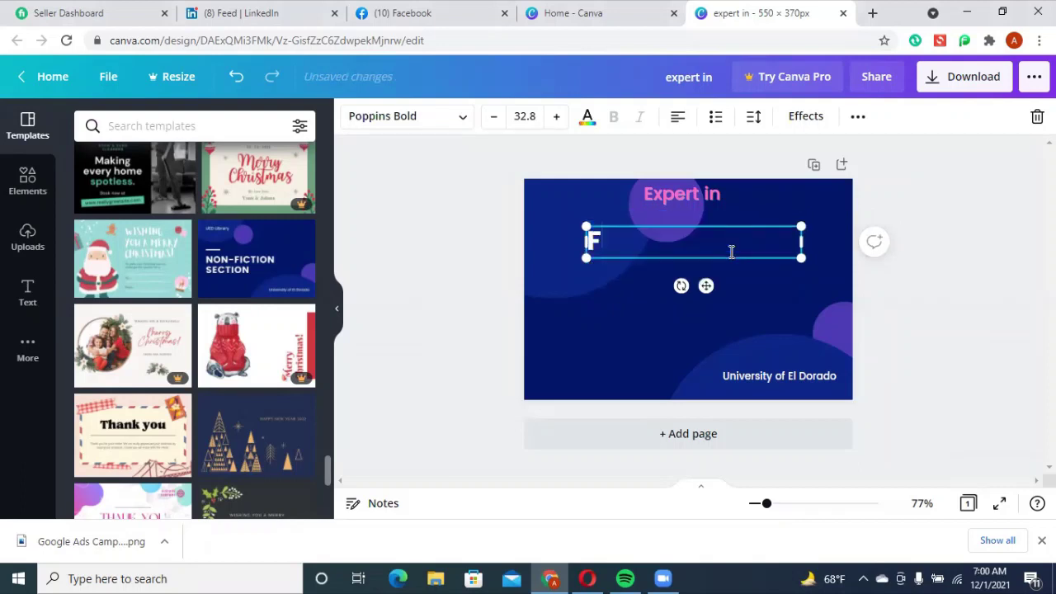
pyautogui.write('AX')
pyautogui.press('BackSpace')
pyautogui.write('CEB')
pyautogui.write('O')
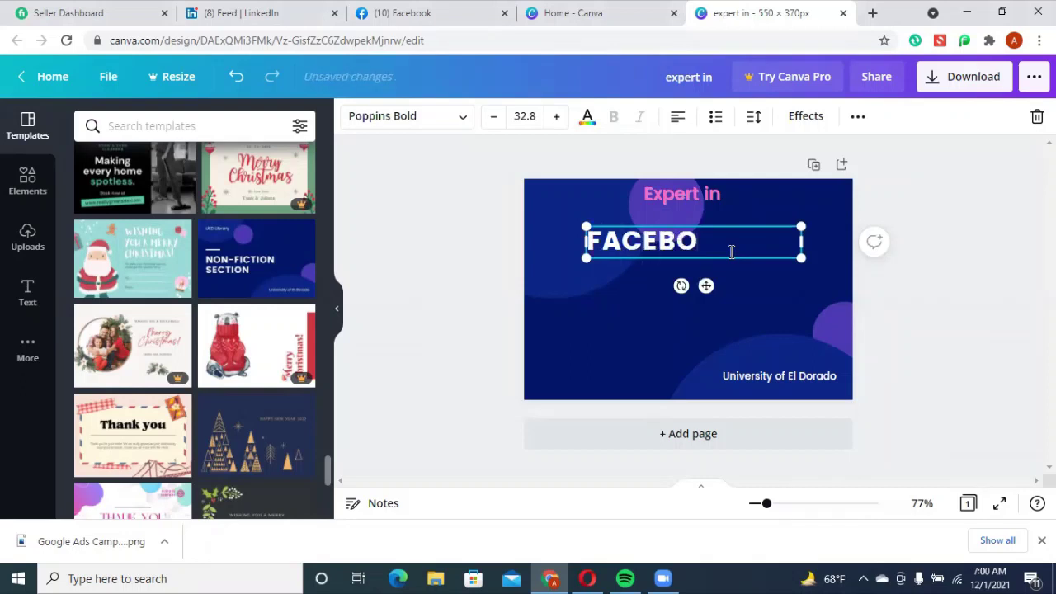
pyautogui.write('OK MARK')
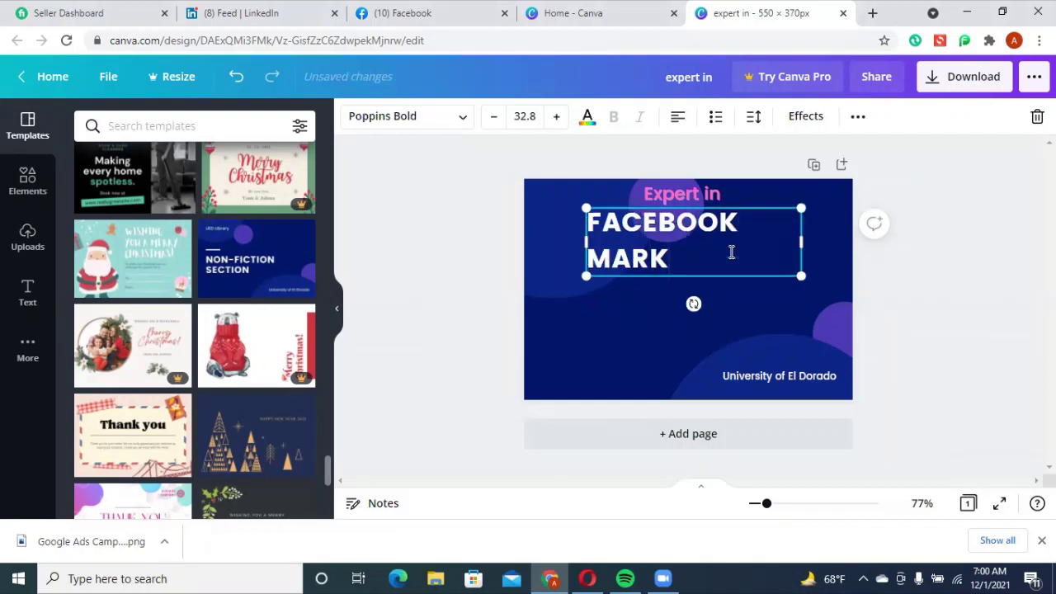
pyautogui.write('ETIN')
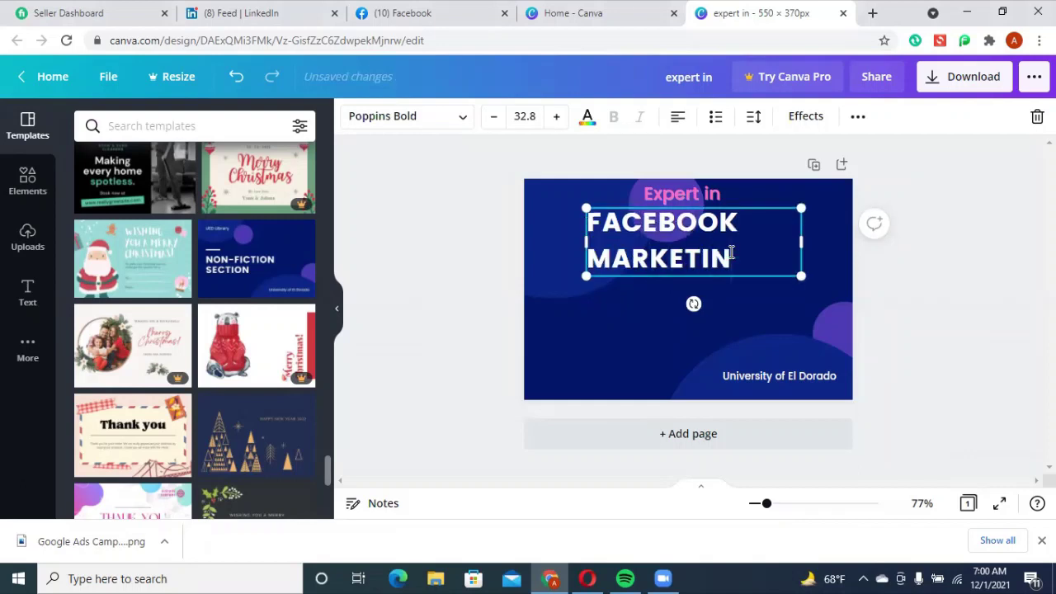
pyautogui.write('G')
pyautogui.click(610, 348)
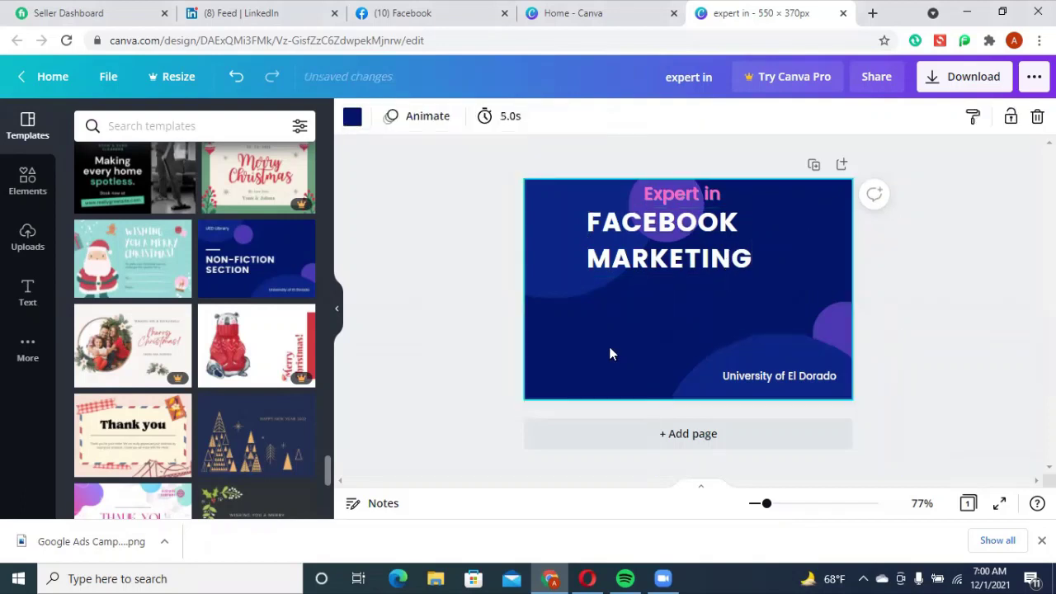
# - Widen the FACEBOOK MARKETING text box to the full page width and move it up closer to the "Expert in" line
pyautogui.click(670, 262)
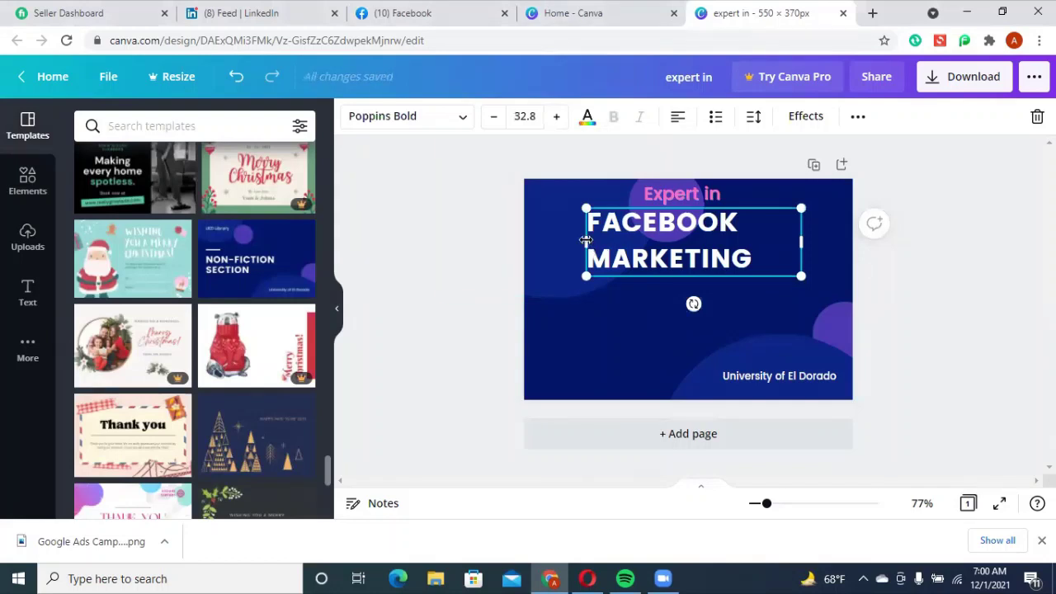
pyautogui.moveTo(577, 244); pyautogui.dragTo(524, 245)
pyautogui.moveTo(804, 244); pyautogui.dragTo(854, 240)
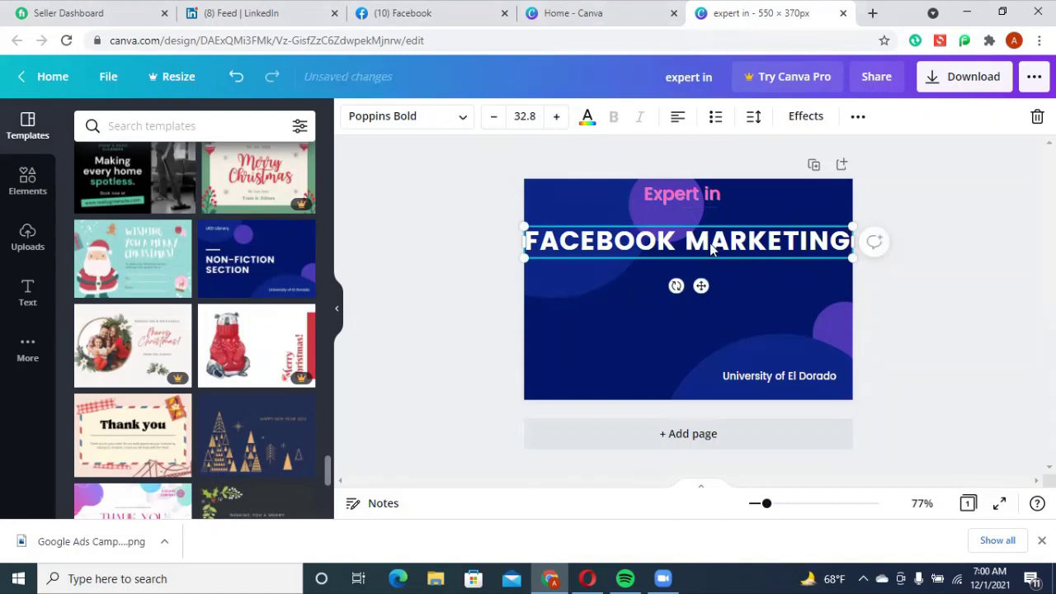
pyautogui.moveTo(712, 249); pyautogui.dragTo(709, 237)
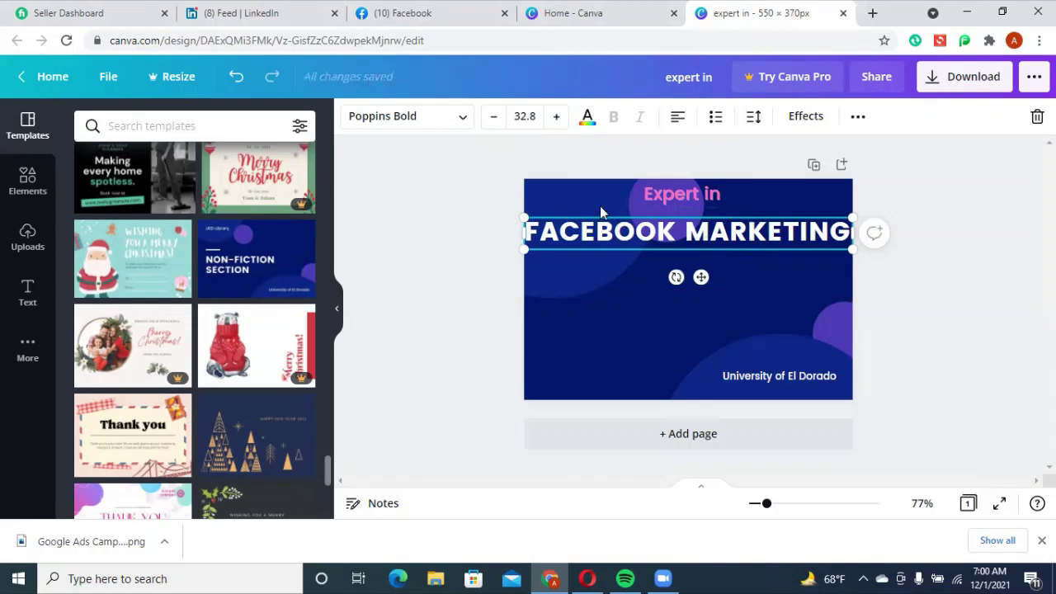
# - Reduce the font size of the FACEBOOK MARKETING heading to 31.8
pyautogui.moveTo(444, 137); pyautogui.dragTo(563, 204)
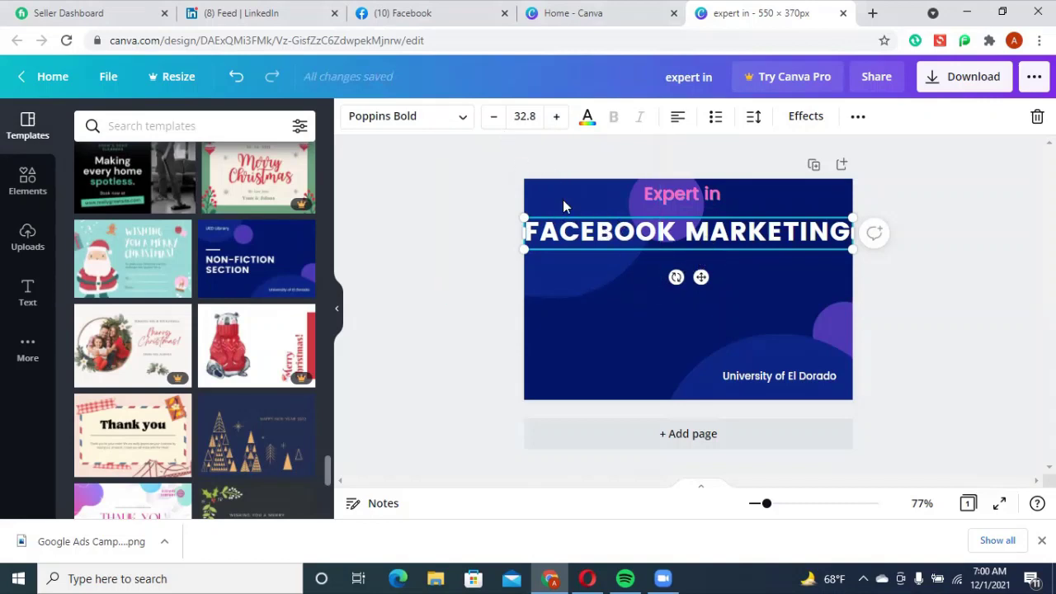
pyautogui.click(494, 126)
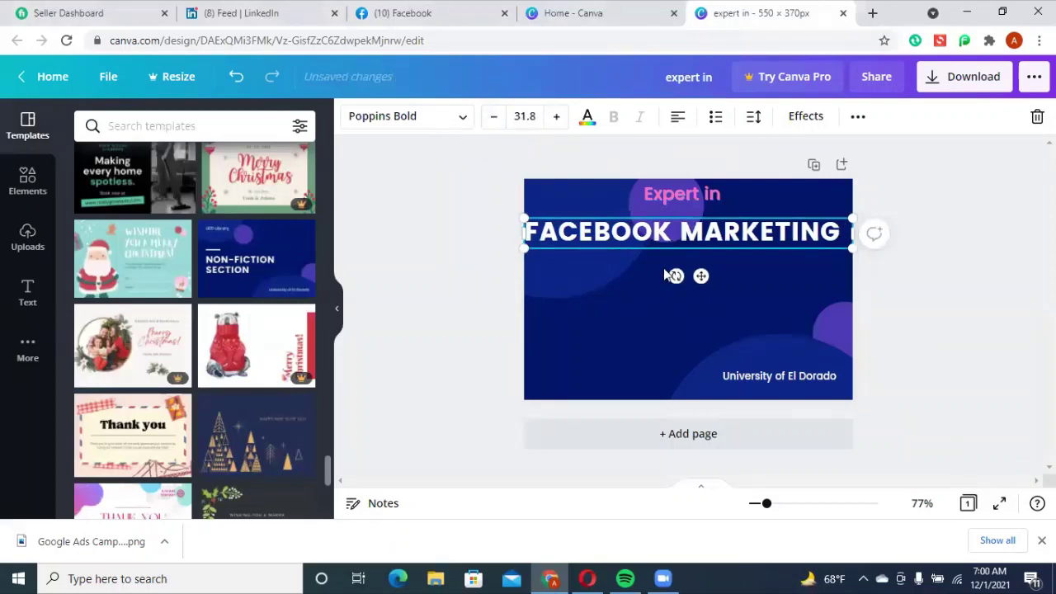
pyautogui.click(637, 291)
pyautogui.click(721, 292)
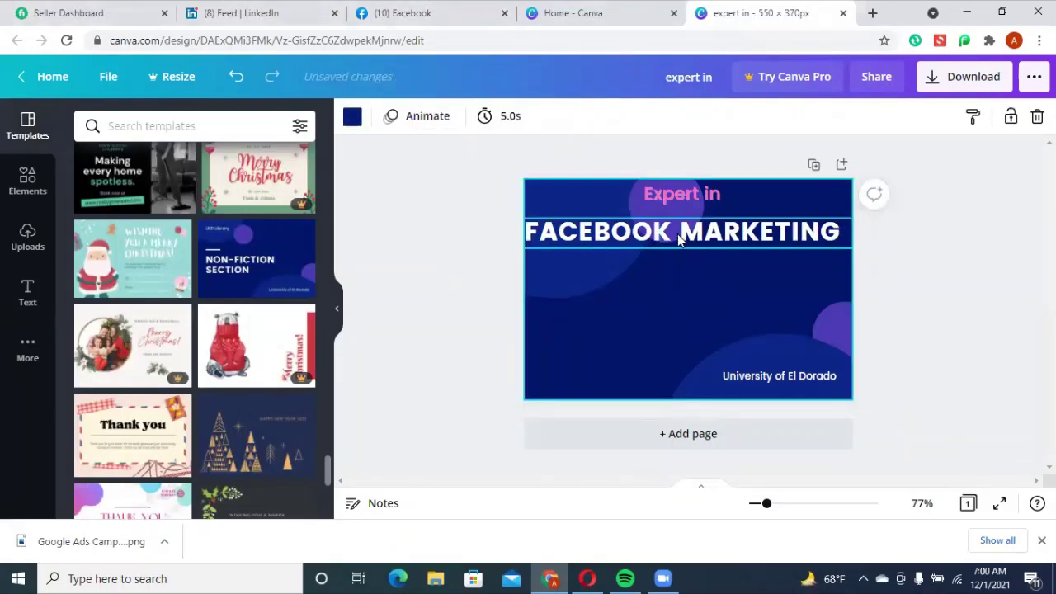
# - Move the FACEBOOK MARKETING heading slightly up and to the right, closer beneath the "Expert in" line
pyautogui.click(679, 236)
pyautogui.moveTo(682, 238); pyautogui.dragTo(684, 226)
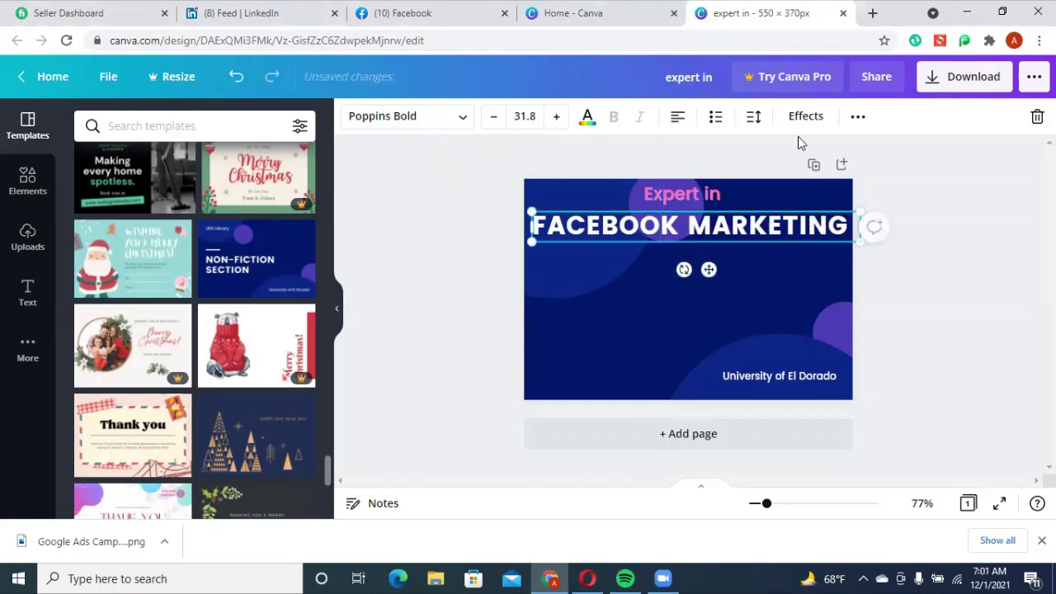
# - Try the Poppins Medium, TAN Pearl, Charm, RoxboroughCF, Alegreya and Canva Student fonts on the FACEBOOK MARKETING heading
pyautogui.click(427, 123)
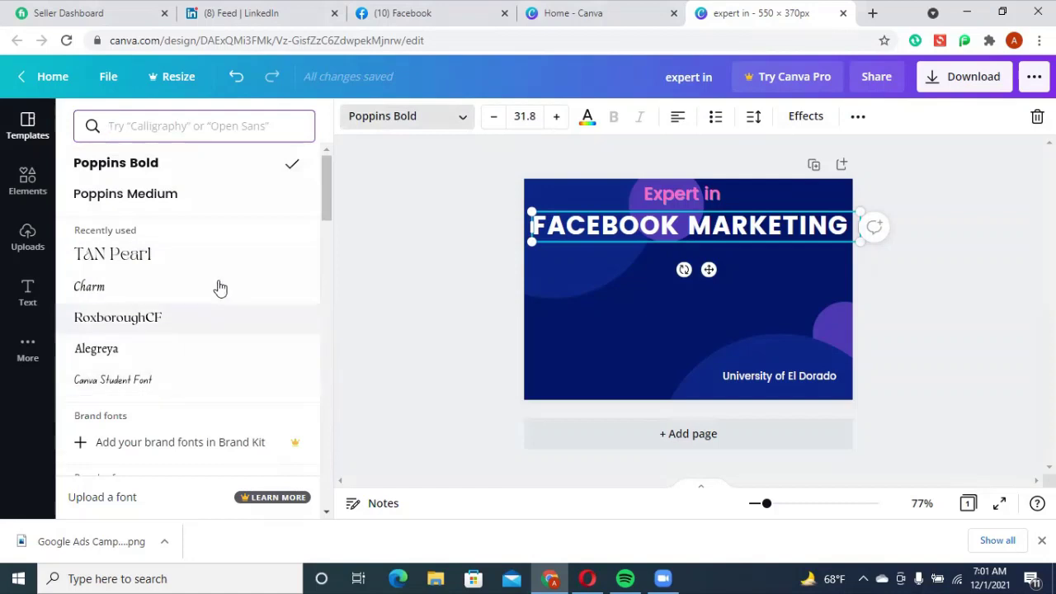
pyautogui.click(198, 199)
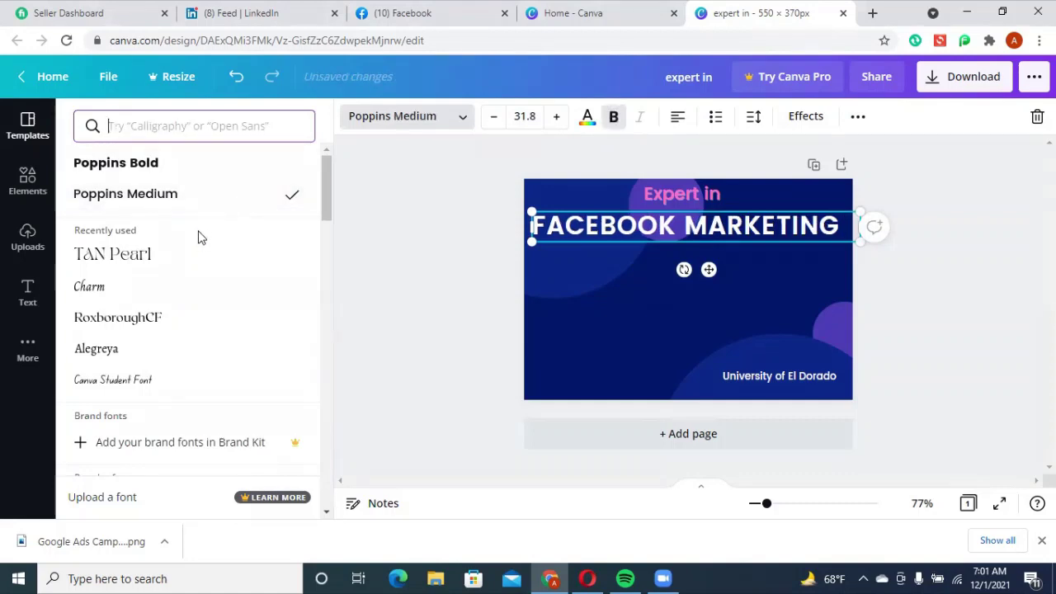
pyautogui.click(185, 256)
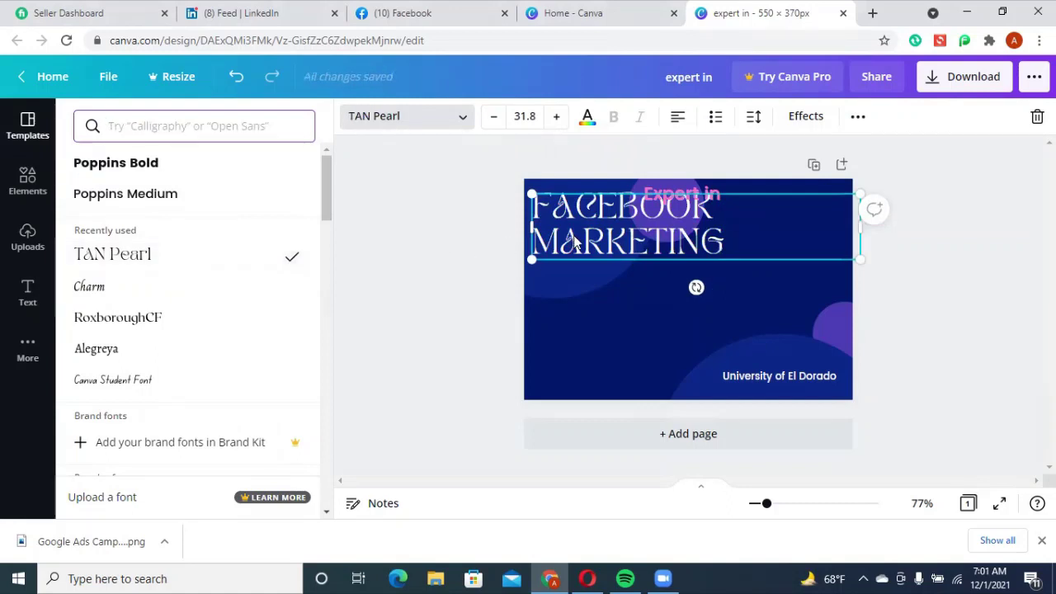
pyautogui.click(190, 293)
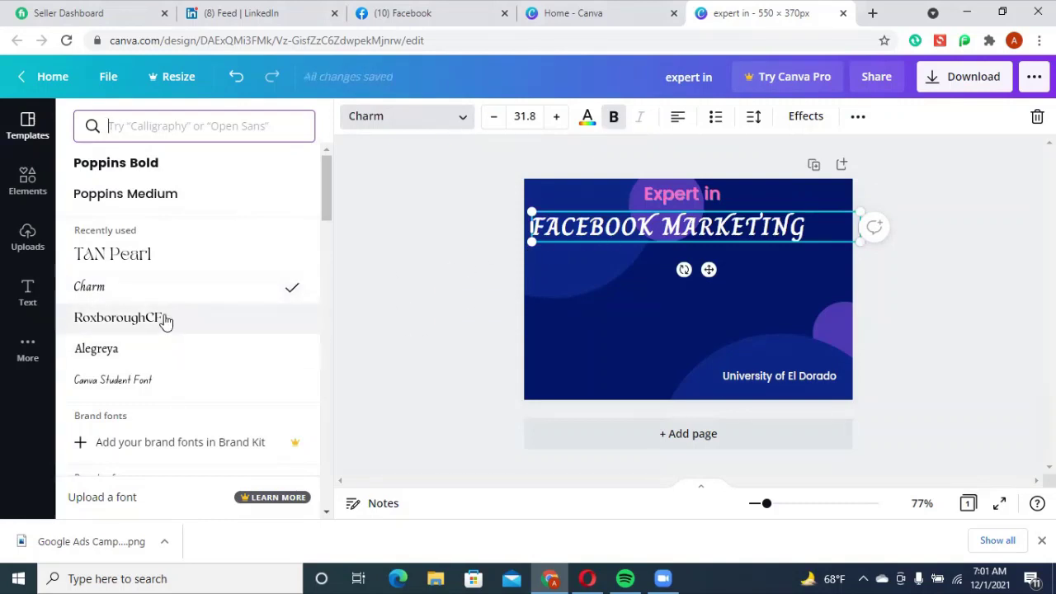
pyautogui.click(165, 322)
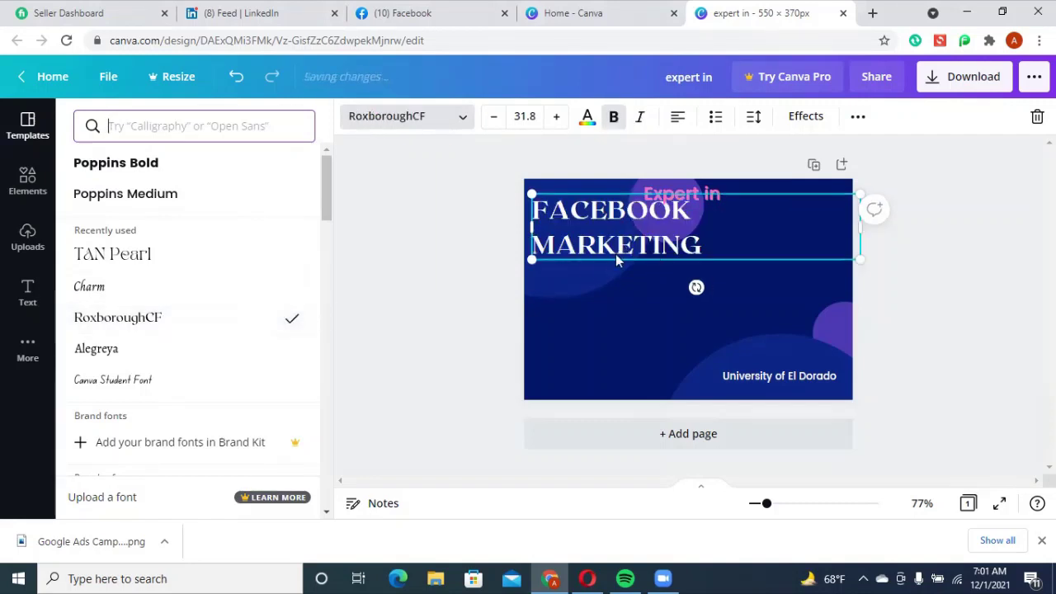
pyautogui.click(174, 353)
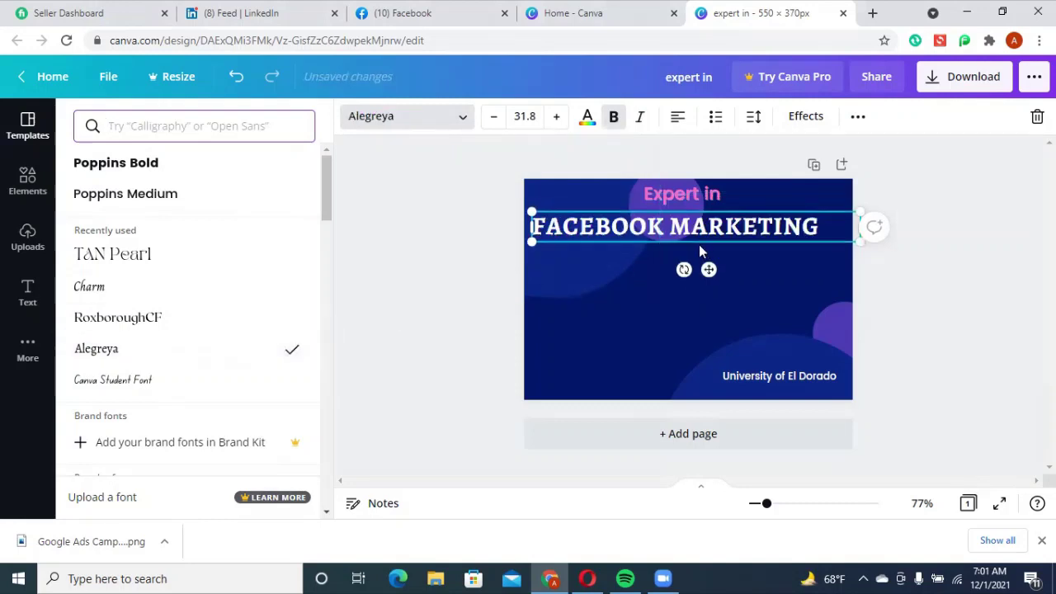
pyautogui.click(159, 382)
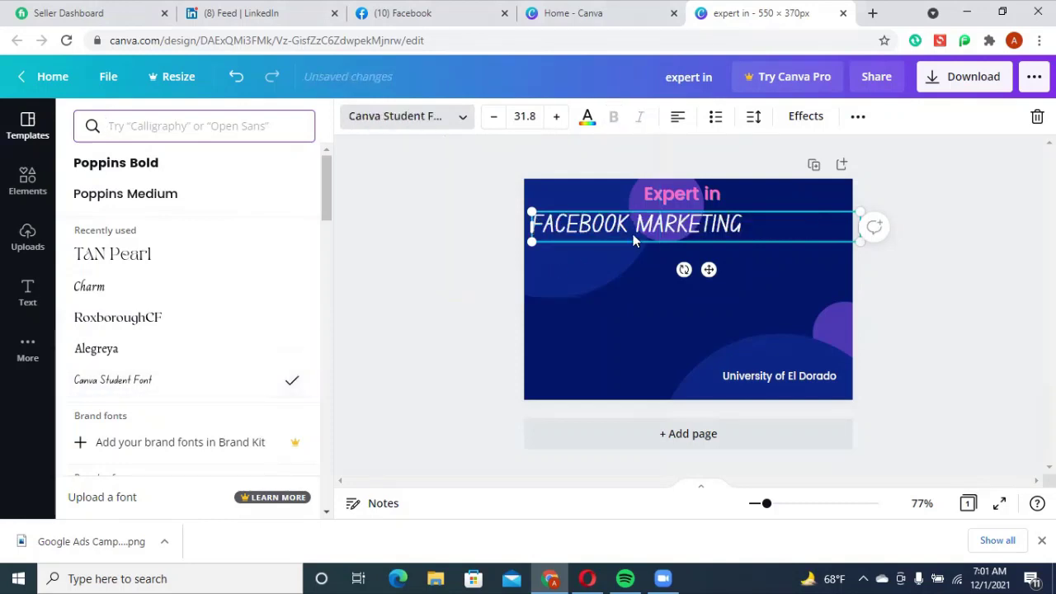
# - Look through the popular fonts and try Gagalin on the FACEBOOK MARKETING heading
pyautogui.scroll(-2, 190, 371)
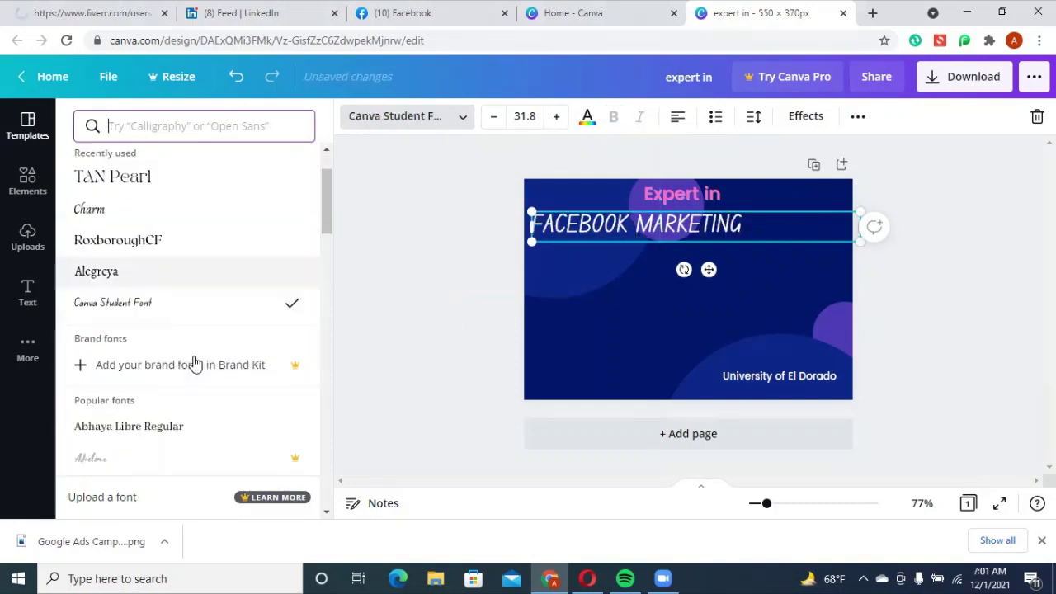
pyautogui.scroll(-2, 193, 361)
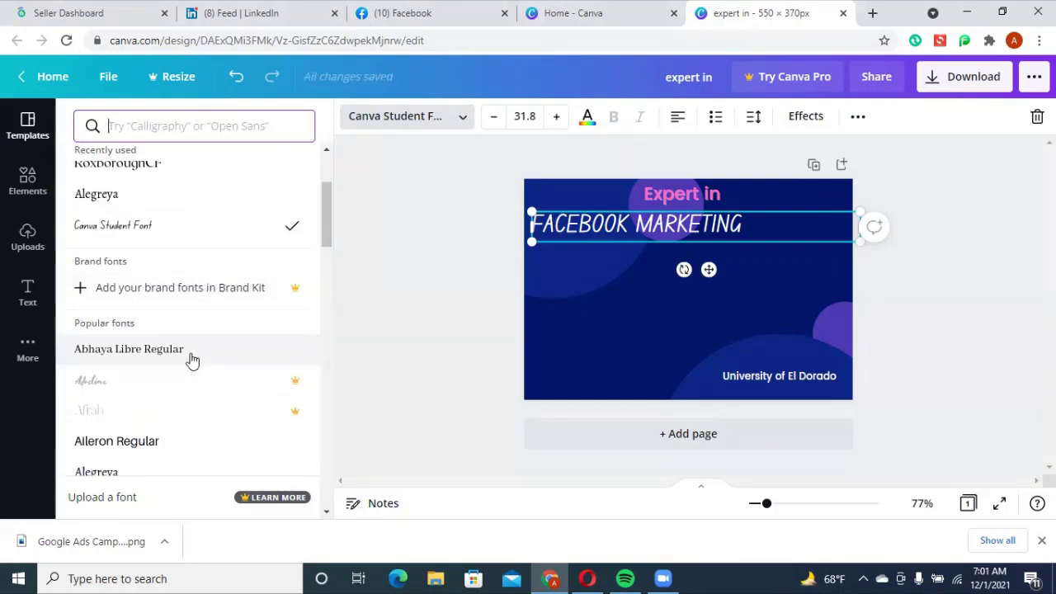
pyautogui.scroll(4, 192, 360)
pyautogui.scroll(-10, 192, 360)
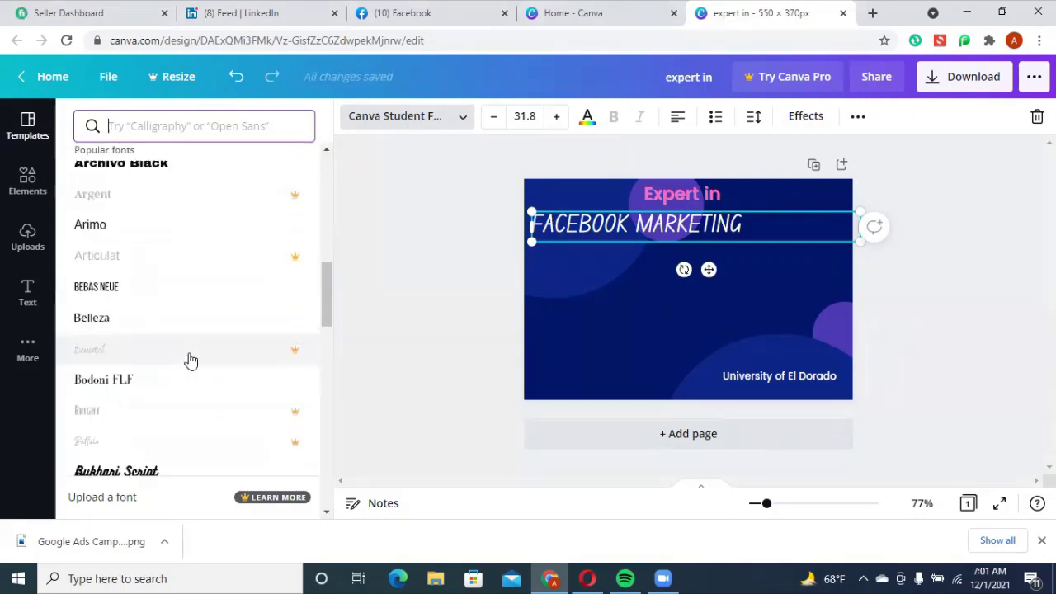
pyautogui.scroll(-6, 190, 361)
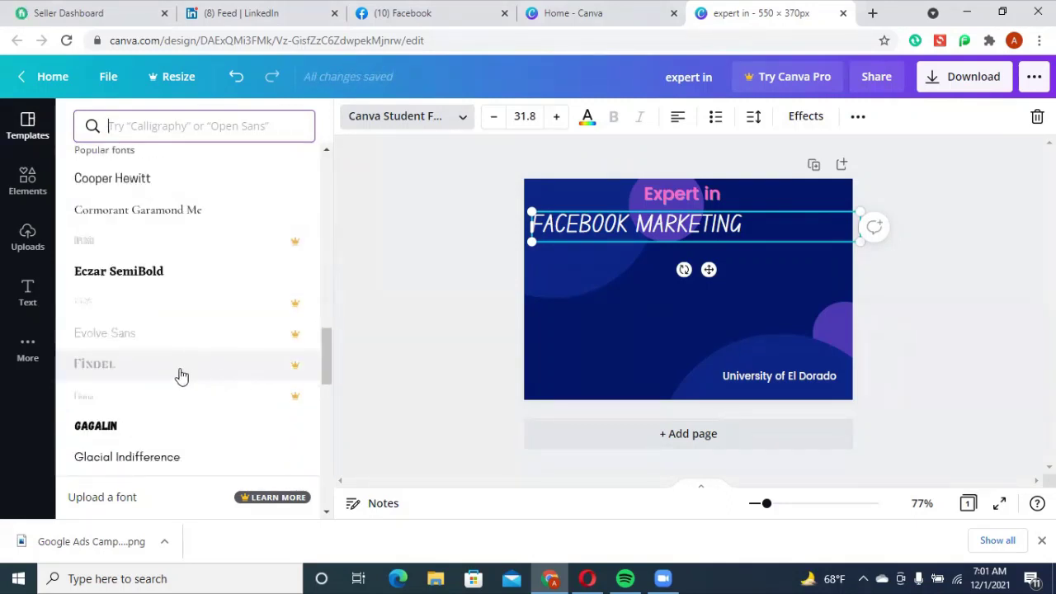
pyautogui.scroll(-5, 176, 373)
pyautogui.scroll(7, 175, 371)
pyautogui.scroll(-3, 174, 371)
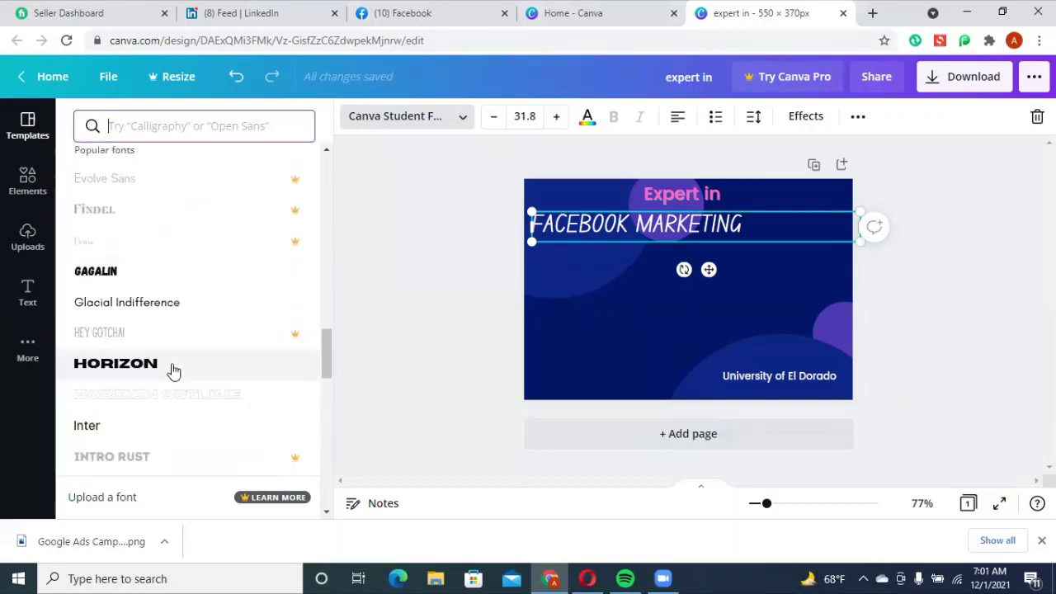
pyautogui.click(159, 277)
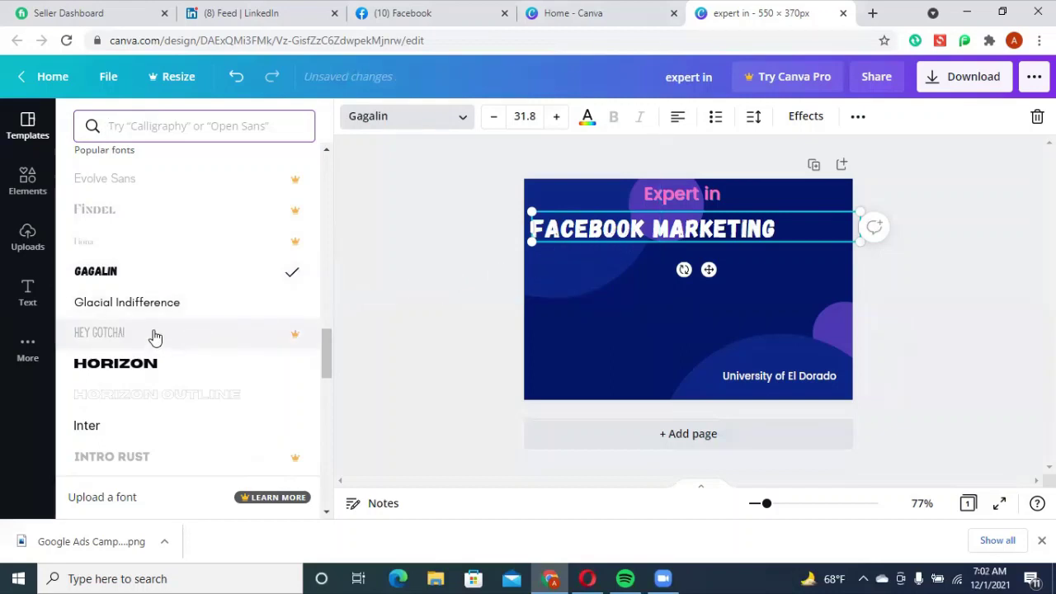
# - Compare further fonts, including TAN Pearl, and set the FACEBOOK MARKETING heading to the recently used Charm font
pyautogui.scroll(-2, 157, 343)
pyautogui.scroll(-3, 157, 343)
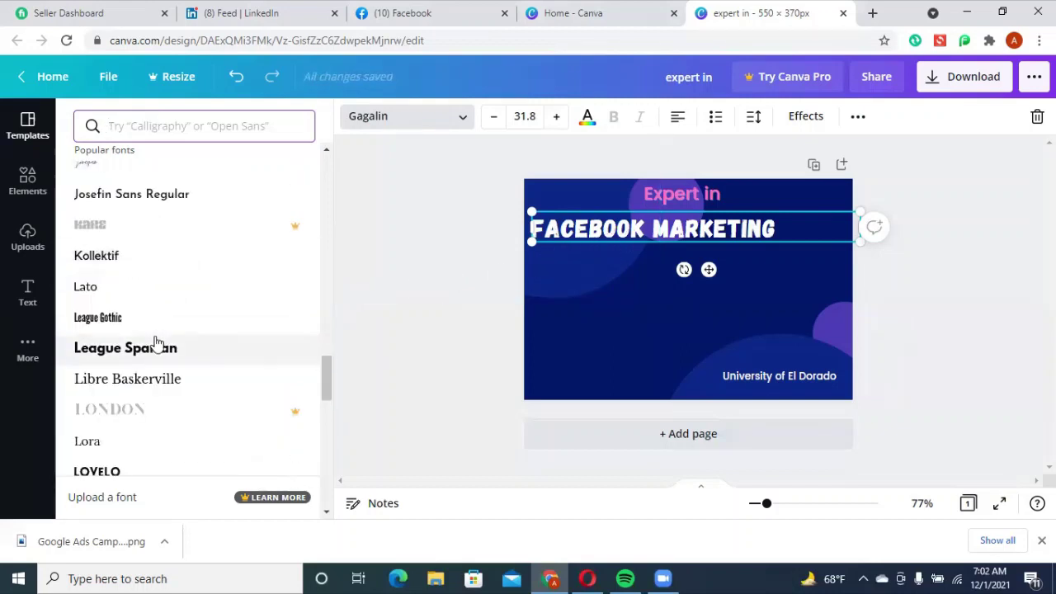
pyautogui.scroll(-8, 156, 343)
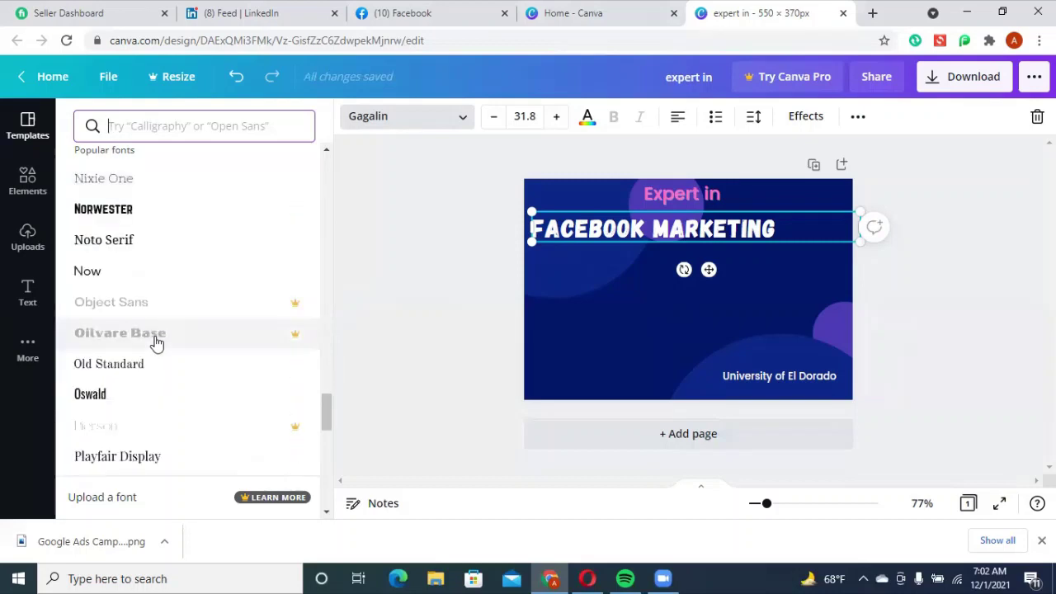
pyautogui.scroll(4, 157, 343)
pyautogui.scroll(15, 157, 343)
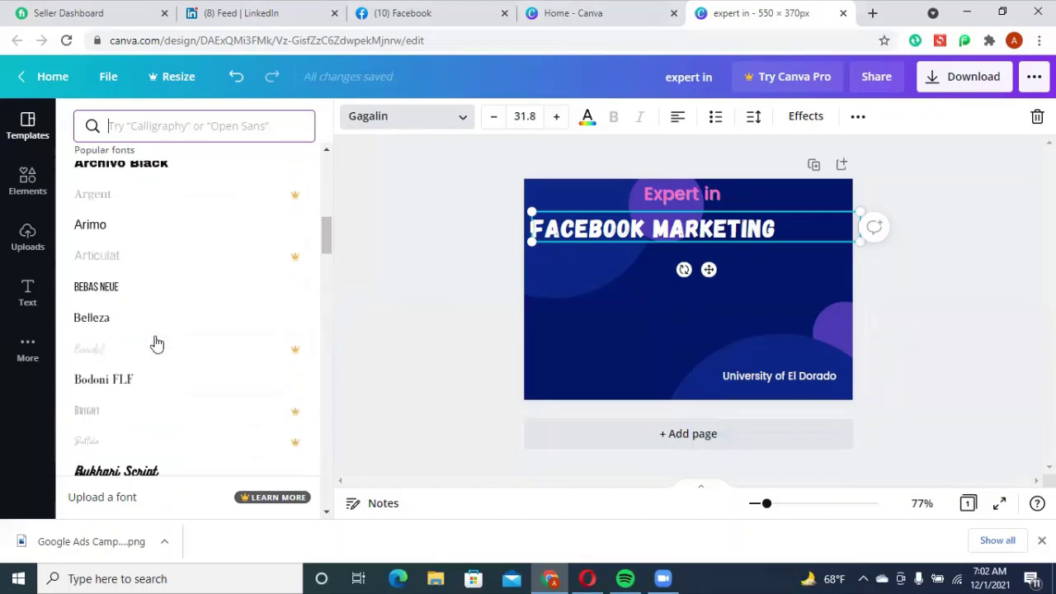
pyautogui.scroll(1, 157, 344)
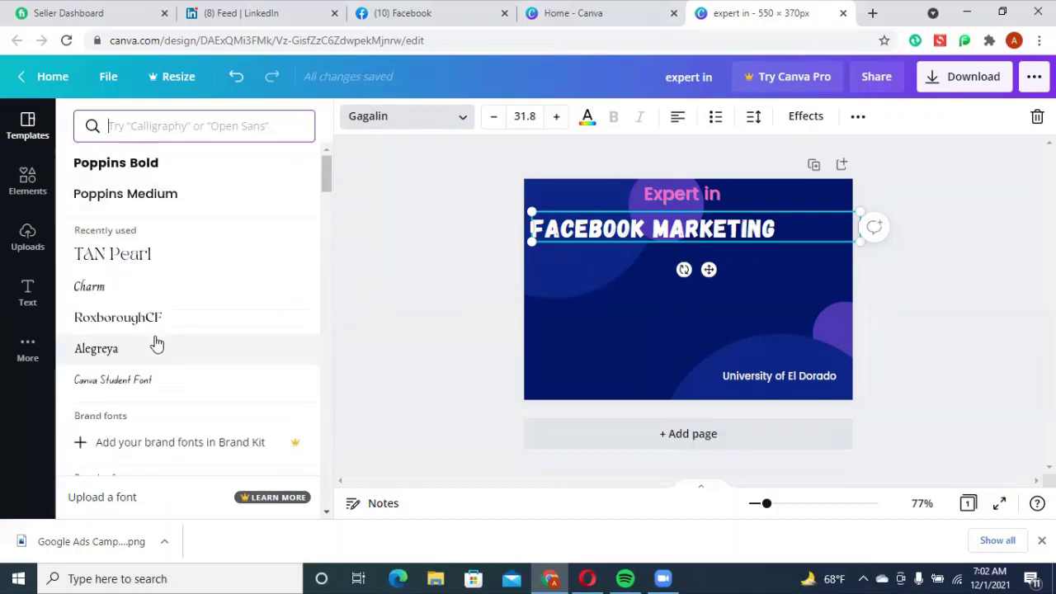
pyautogui.click(168, 260)
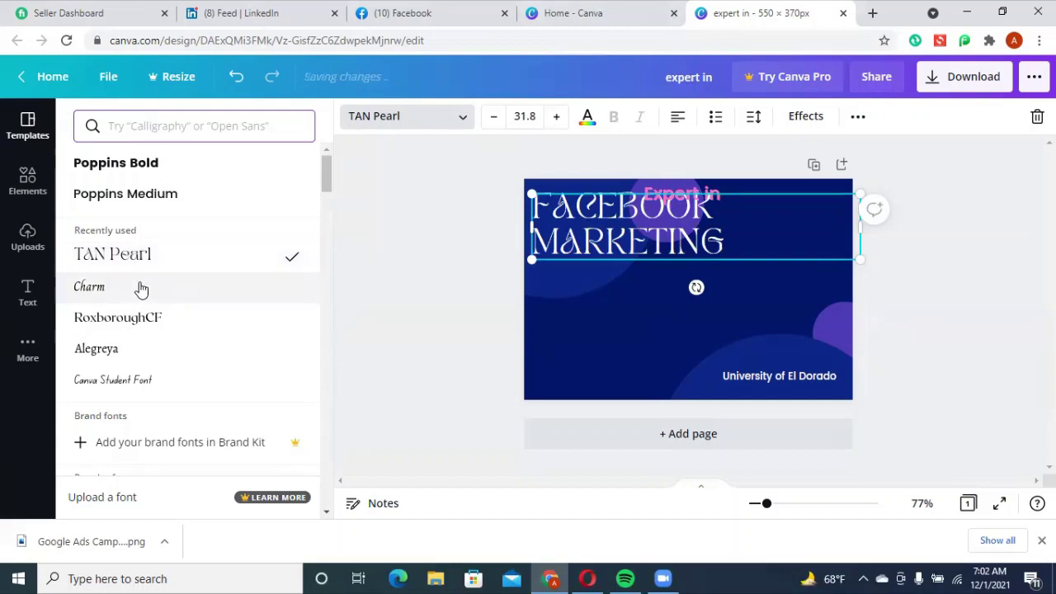
pyautogui.click(138, 287)
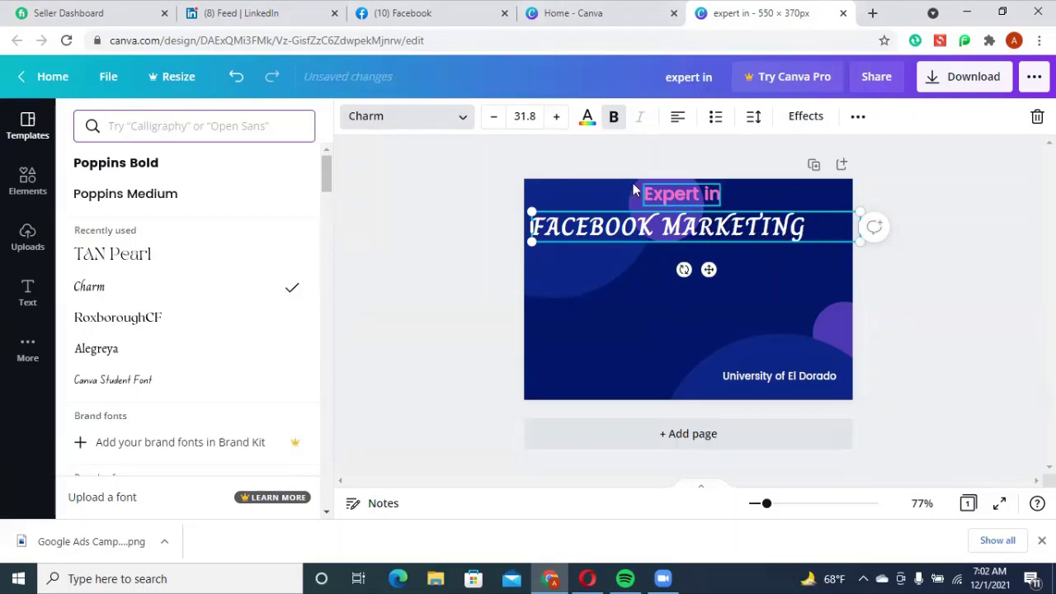
# - Increase the font size of the FACEBOOK MARKETING heading to 36.8 and deselect it
pyautogui.click(558, 120)
pyautogui.click(558, 121)
pyautogui.click(558, 121)
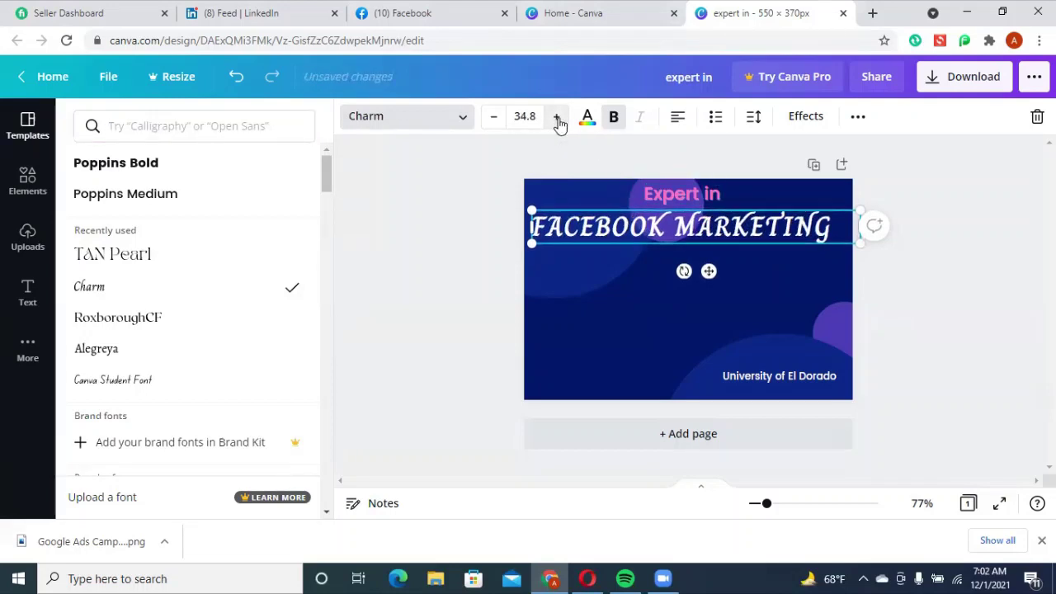
pyautogui.click(558, 120)
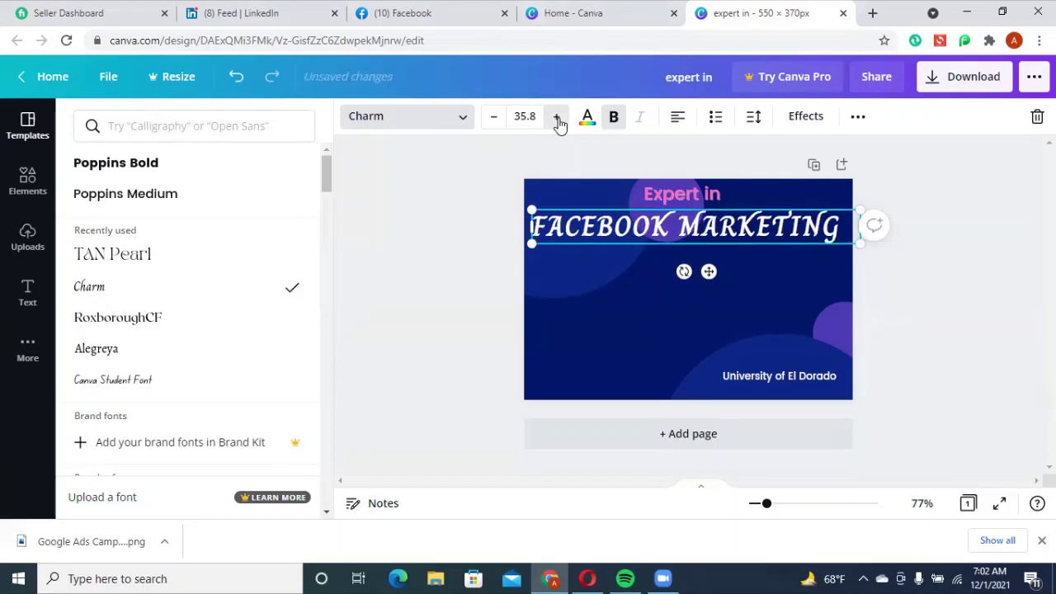
pyautogui.click(557, 121)
pyautogui.press('Escape')
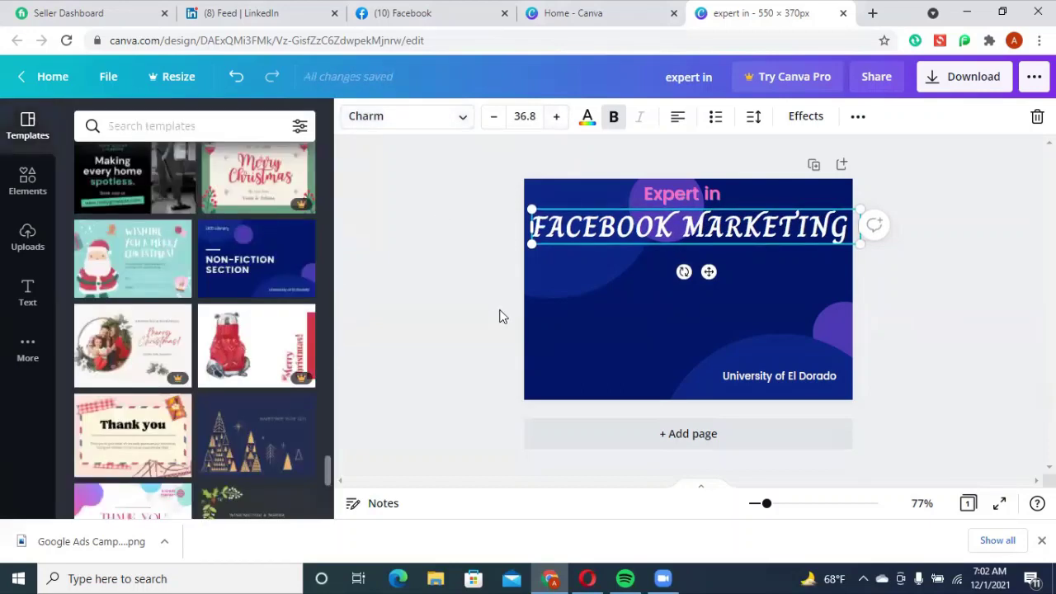
pyautogui.click(555, 311)
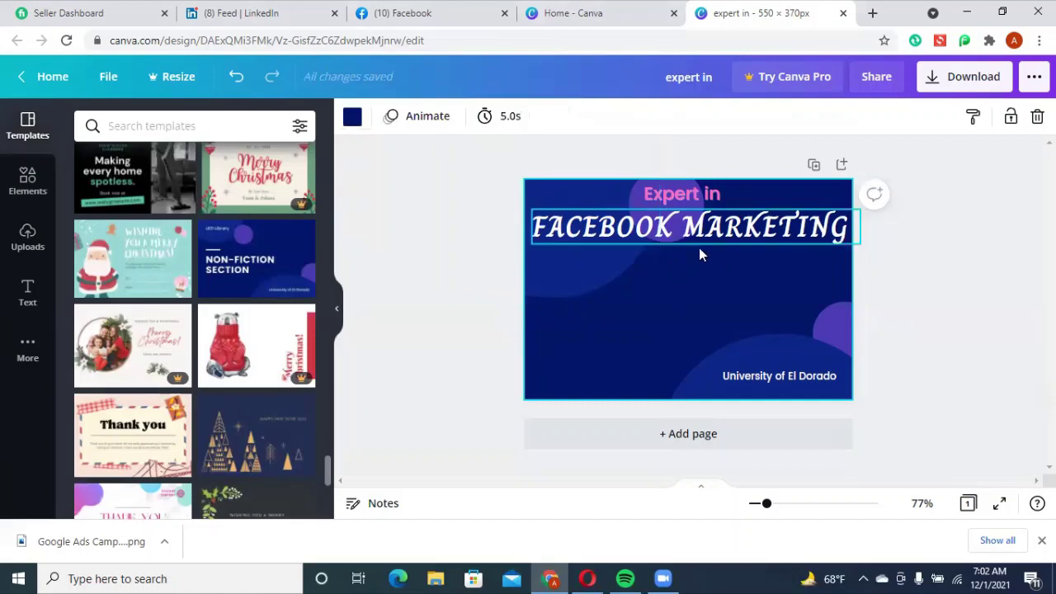
# - Try the Shadow, Lift, Hollow and Splice text effects on the FACEBOOK MARKETING heading
pyautogui.click(587, 237)
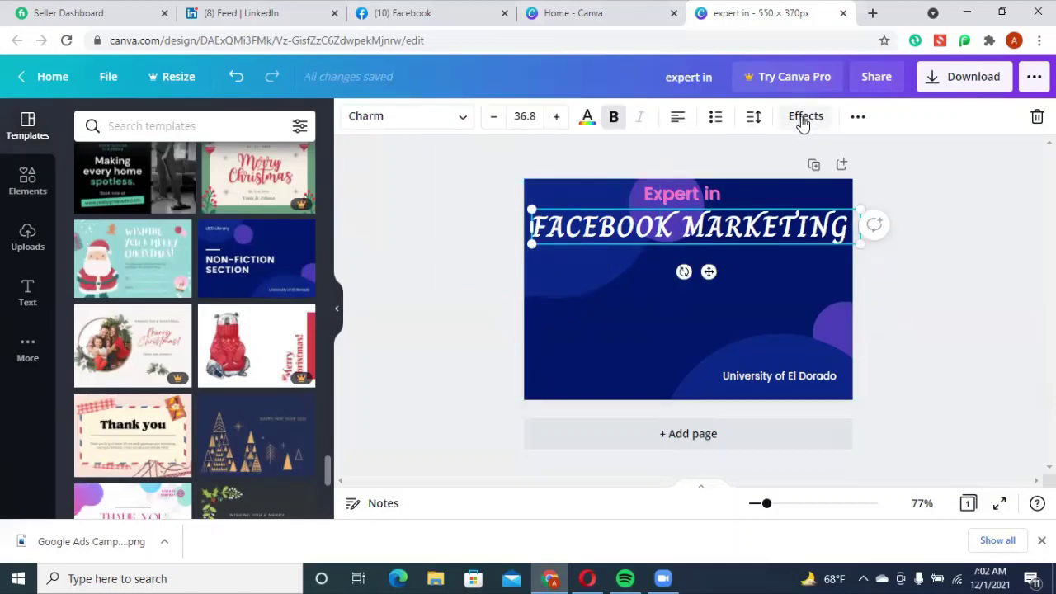
pyautogui.click(804, 118)
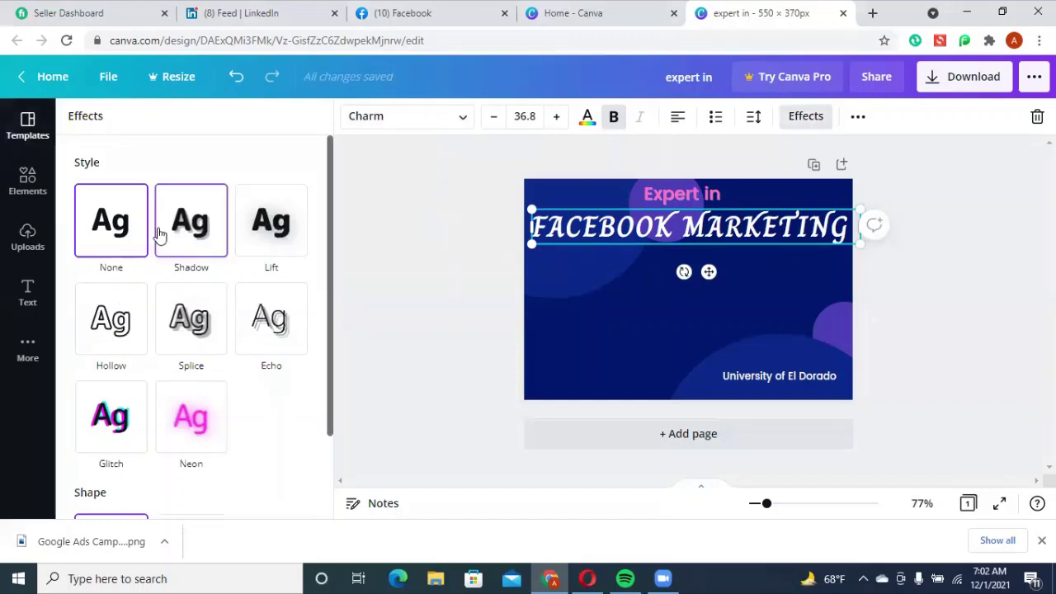
pyautogui.scroll(-2, 147, 372)
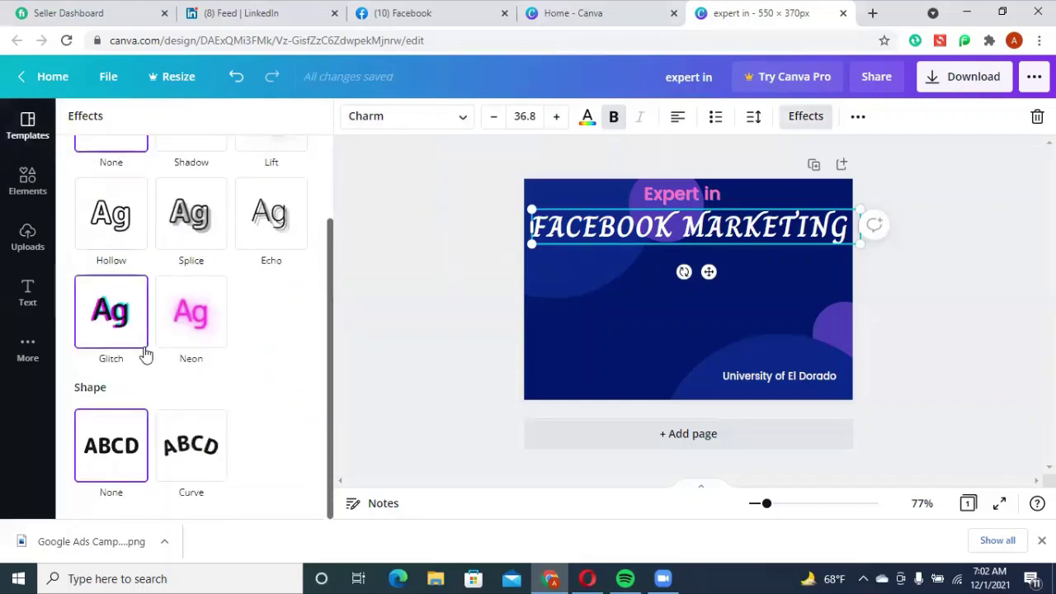
pyautogui.scroll(2, 145, 351)
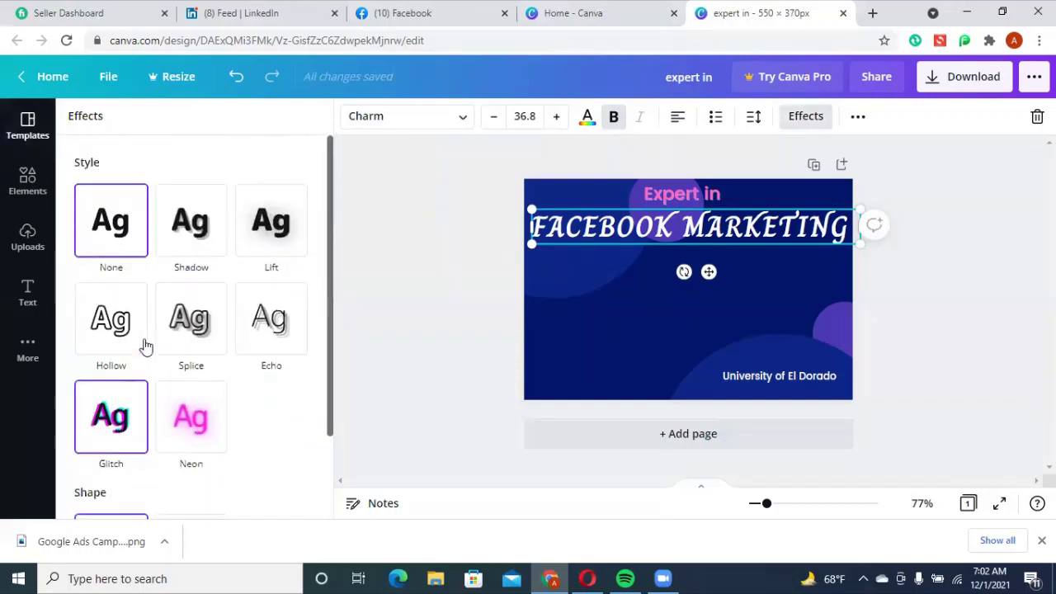
pyautogui.click(189, 234)
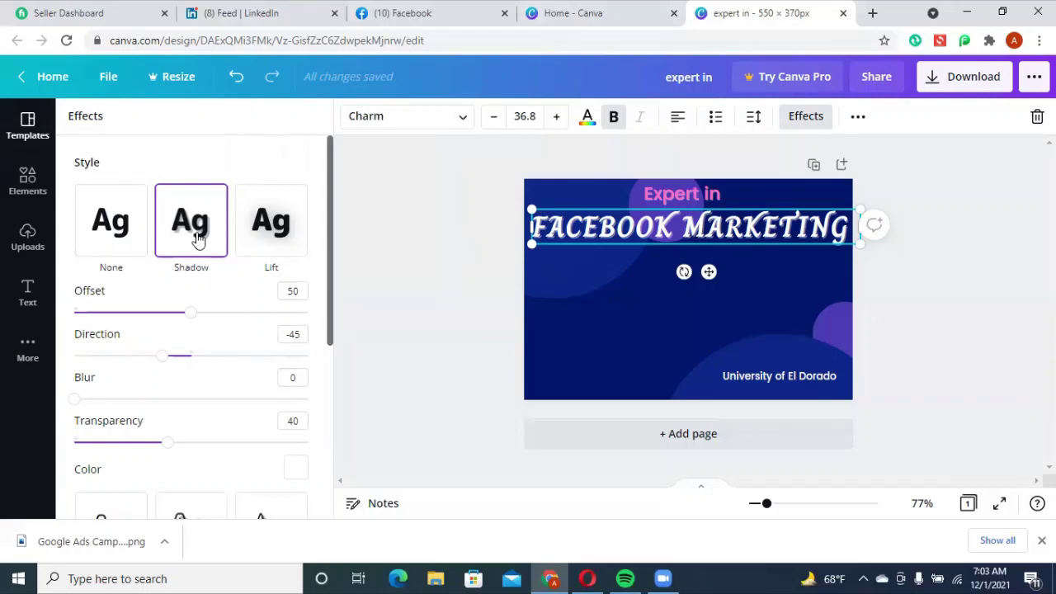
pyautogui.click(283, 237)
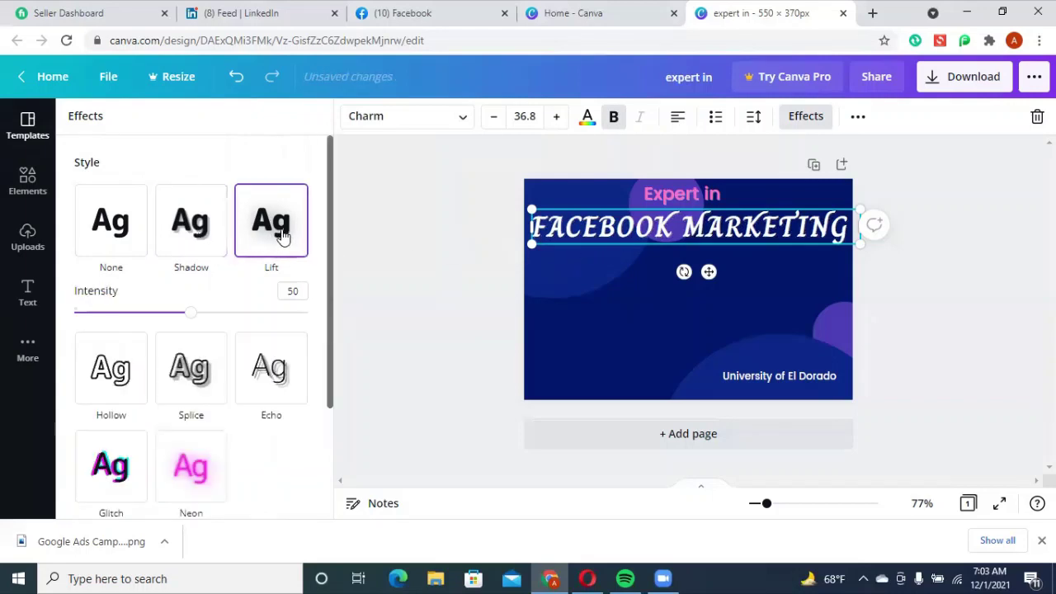
pyautogui.click(118, 370)
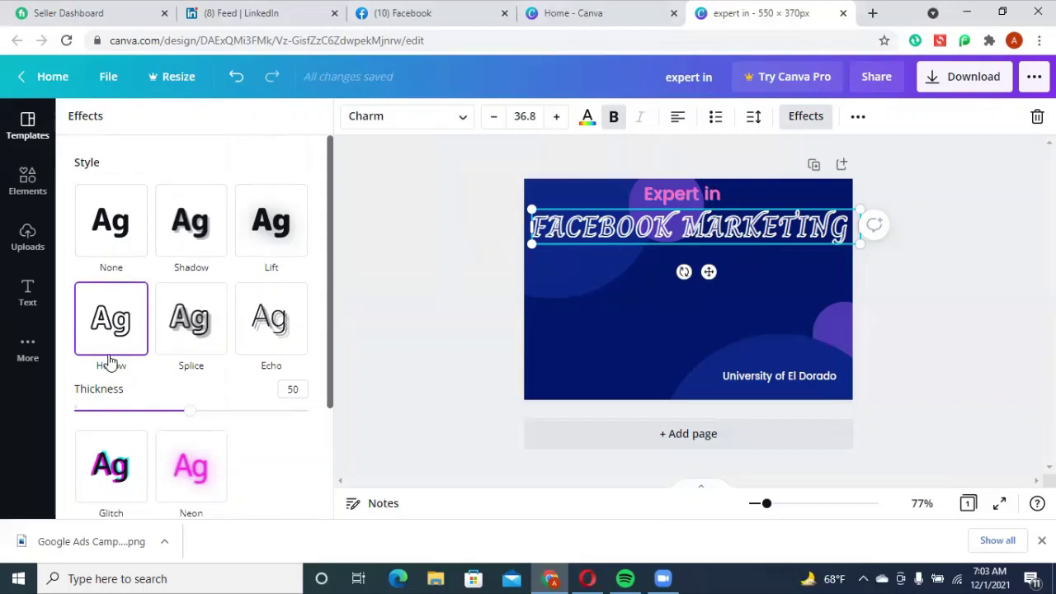
pyautogui.click(191, 330)
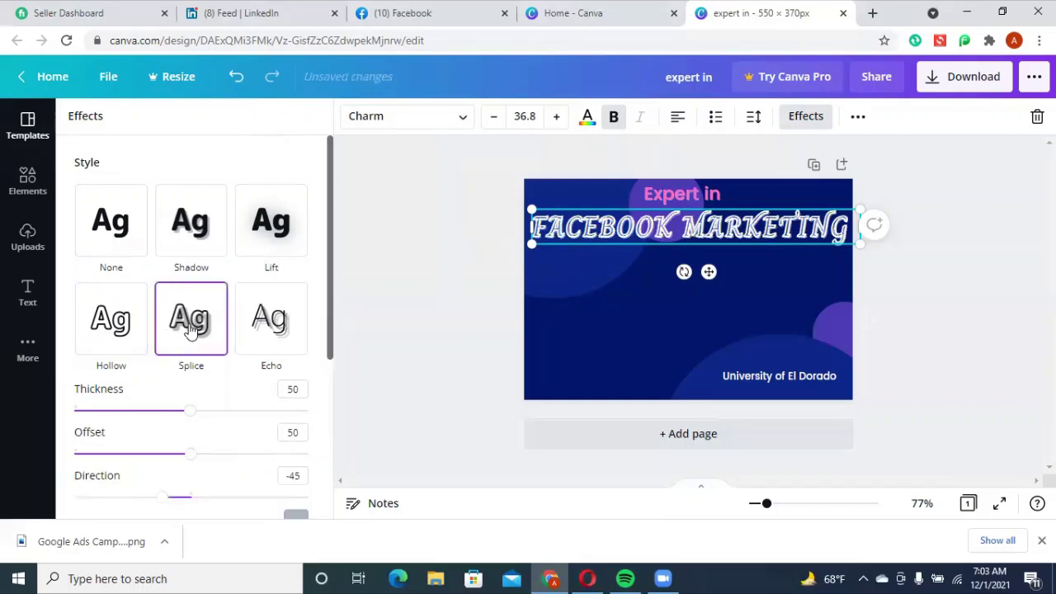
# - Apply the Echo text effect to the FACEBOOK MARKETING heading with an offset of 83
pyautogui.click(268, 326)
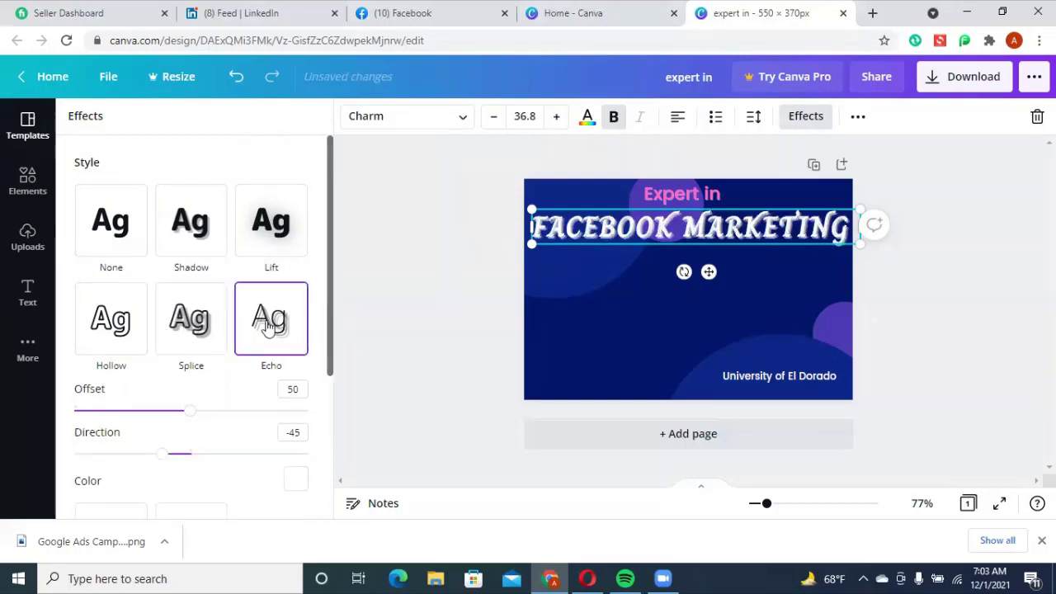
pyautogui.scroll(-1, 170, 346)
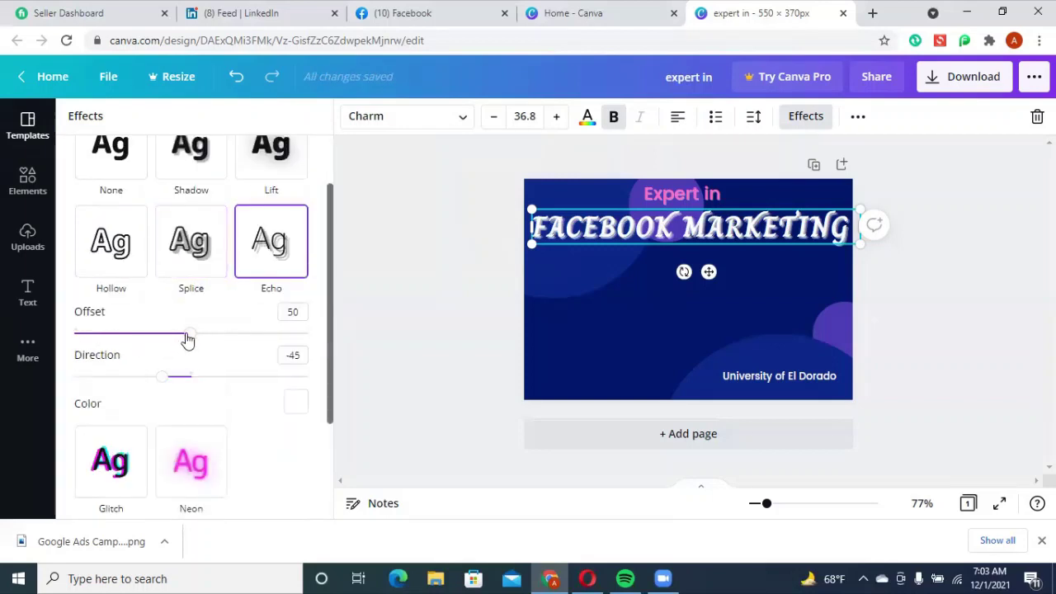
pyautogui.moveTo(189, 339); pyautogui.dragTo(268, 333)
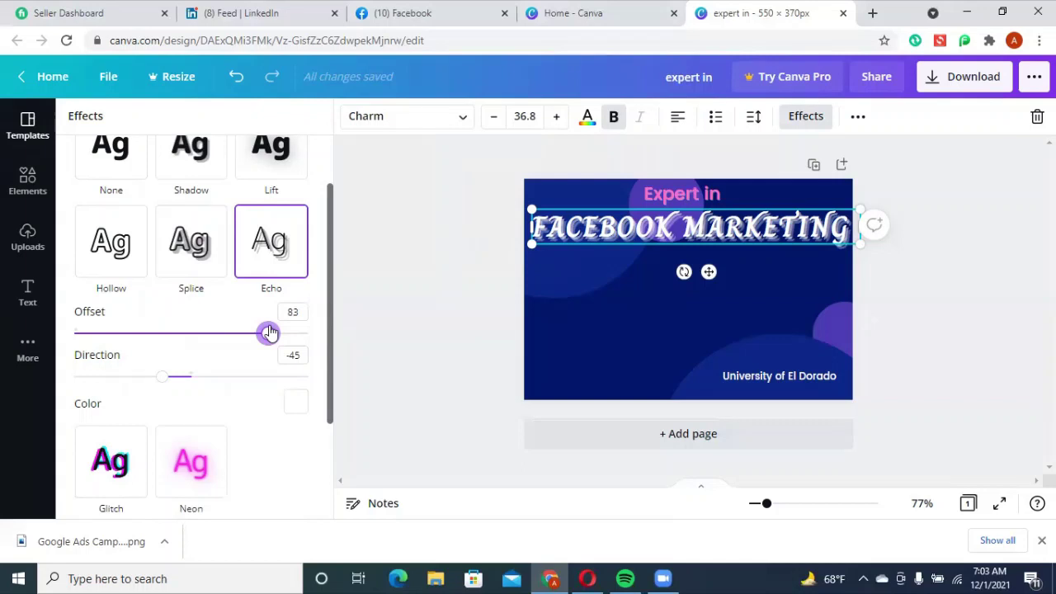
# - Reduce the Echo offset to 48 and try the Glitch and Neon text effects on the FACEBOOK MARKETING heading
pyautogui.moveTo(269, 333); pyautogui.dragTo(187, 338)
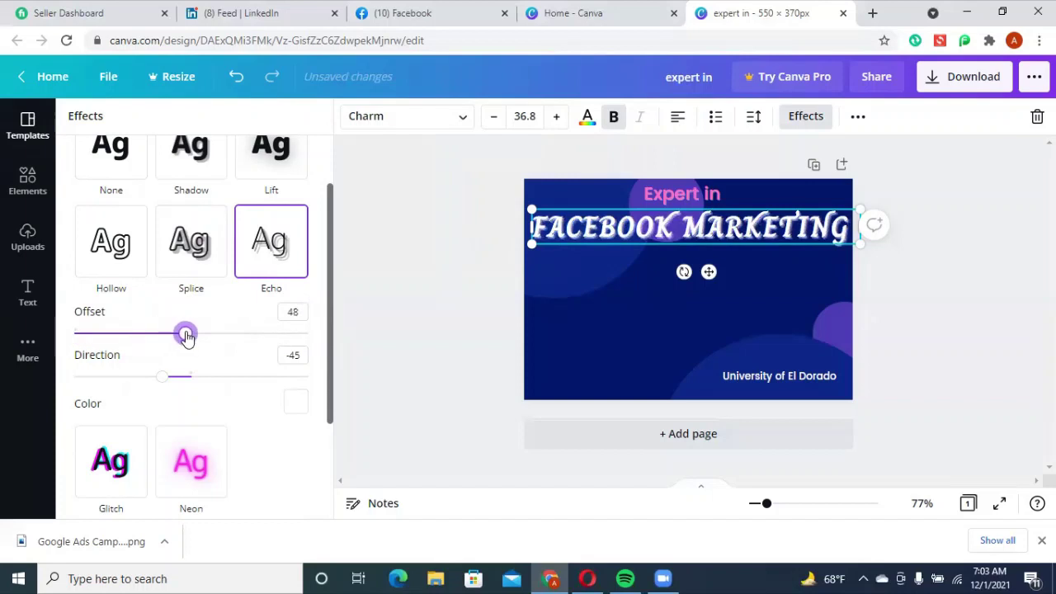
pyautogui.scroll(-1, 247, 386)
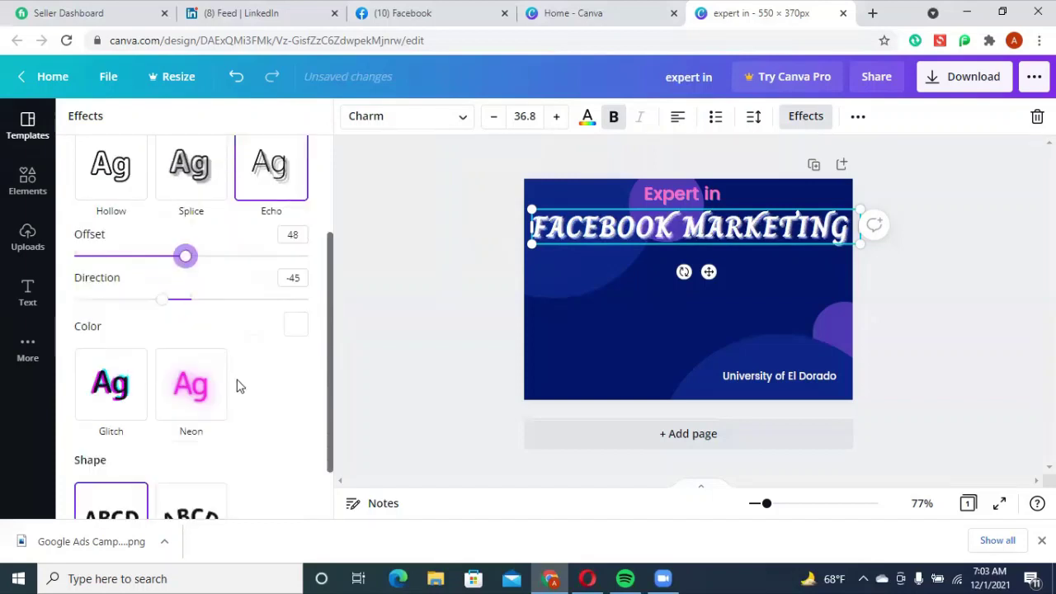
pyautogui.click(111, 392)
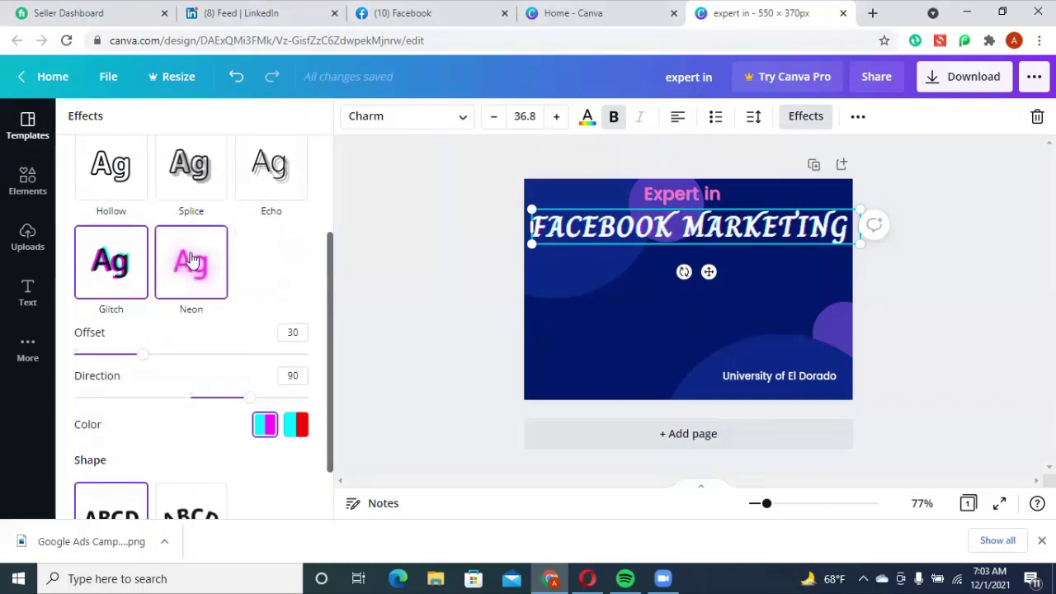
pyautogui.click(192, 279)
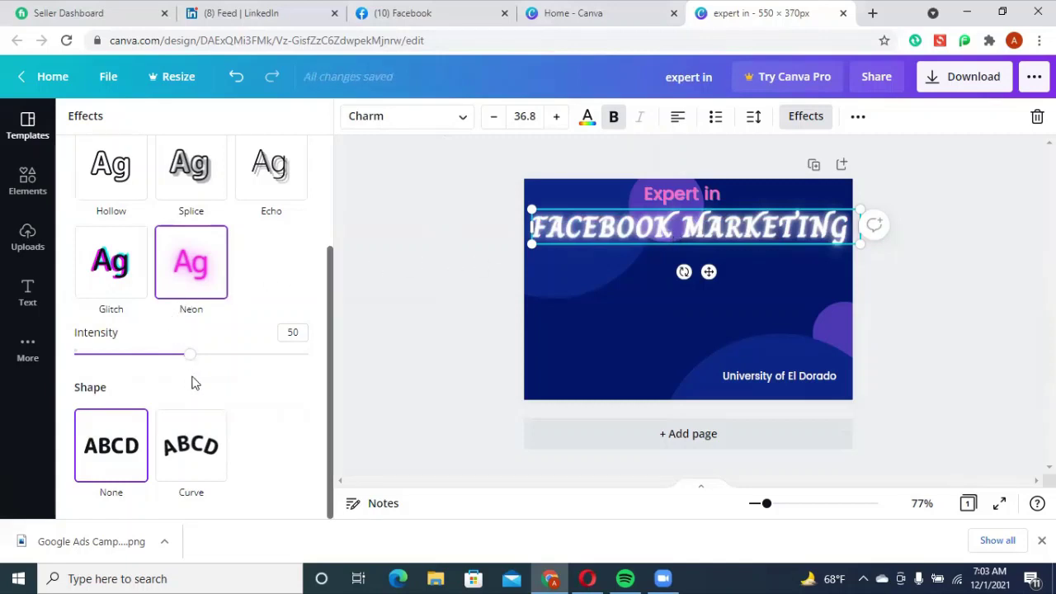
# - Try the Curve shape on the FACEBOOK MARKETING heading, and undo the shape changes and the Neon effect
pyautogui.click(190, 453)
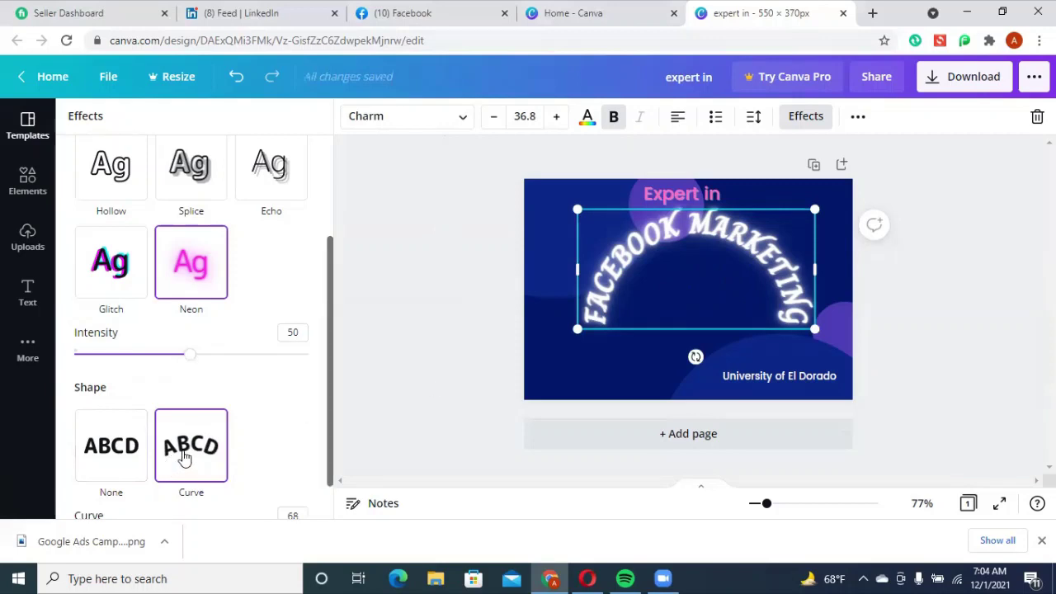
pyautogui.click(99, 456)
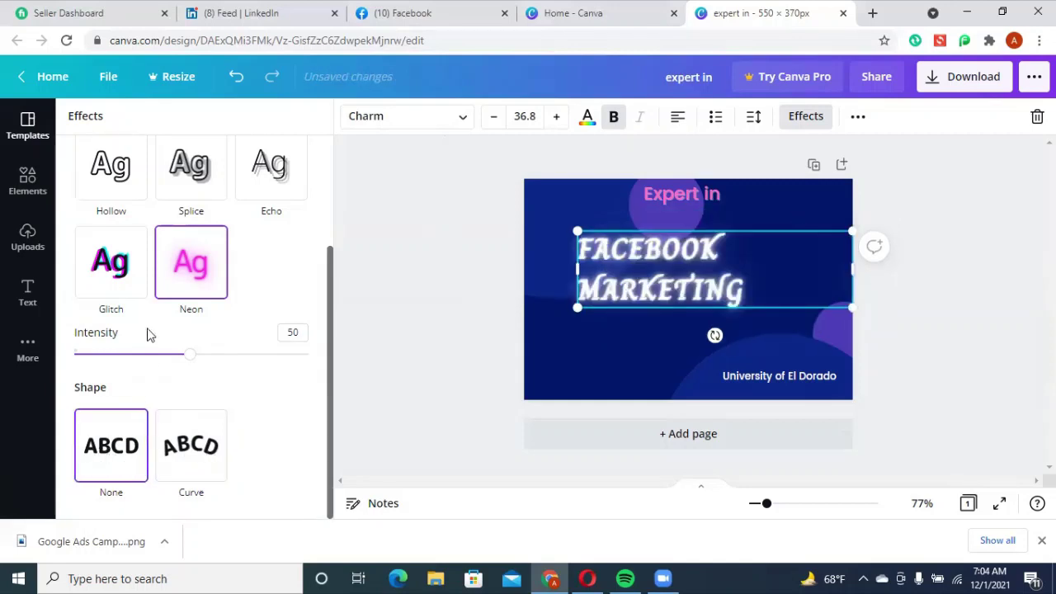
pyautogui.click(236, 78)
pyautogui.click(236, 79)
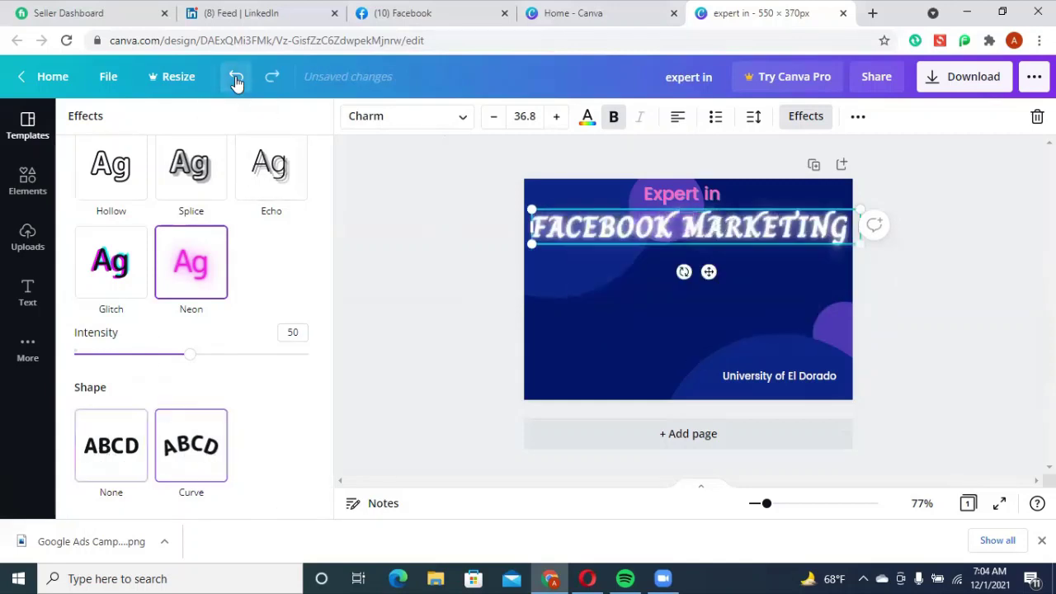
pyautogui.click(236, 78)
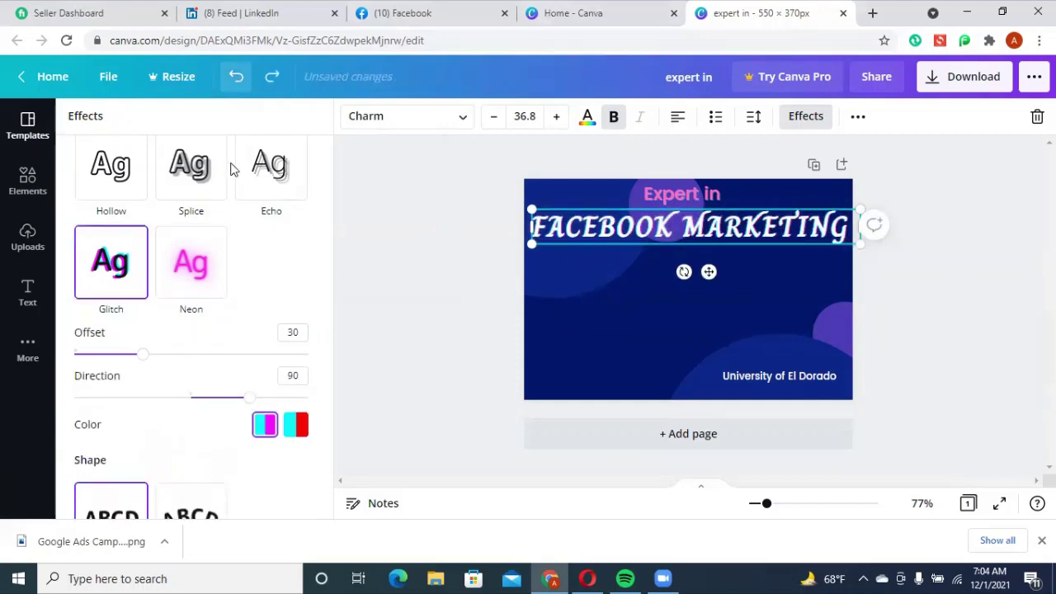
# - Compare the Lift effect and apply the Shadow text effect to the FACEBOOK MARKETING heading
pyautogui.scroll(2, 198, 248)
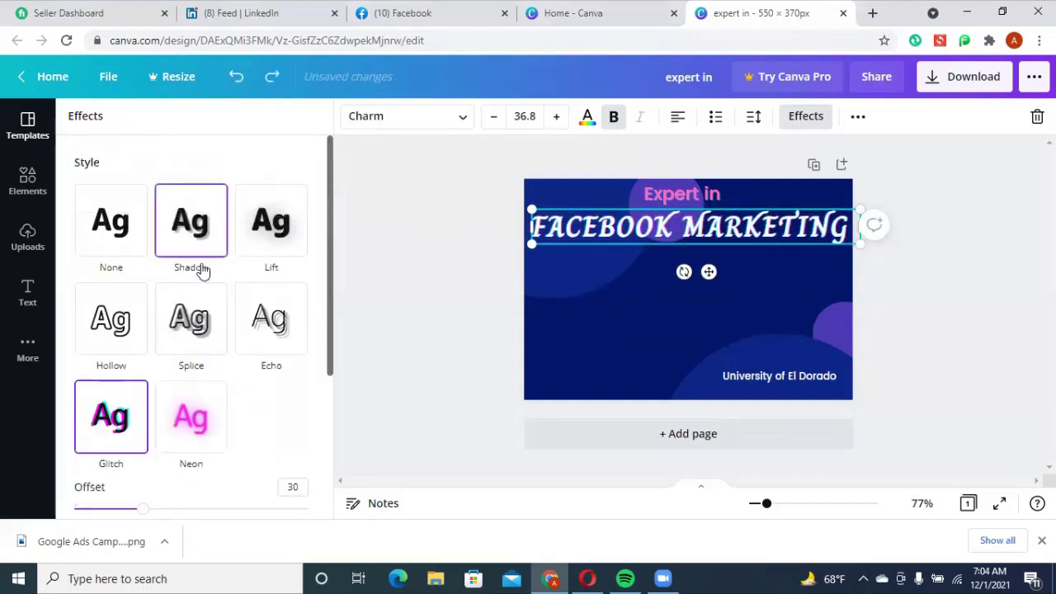
pyautogui.click(260, 230)
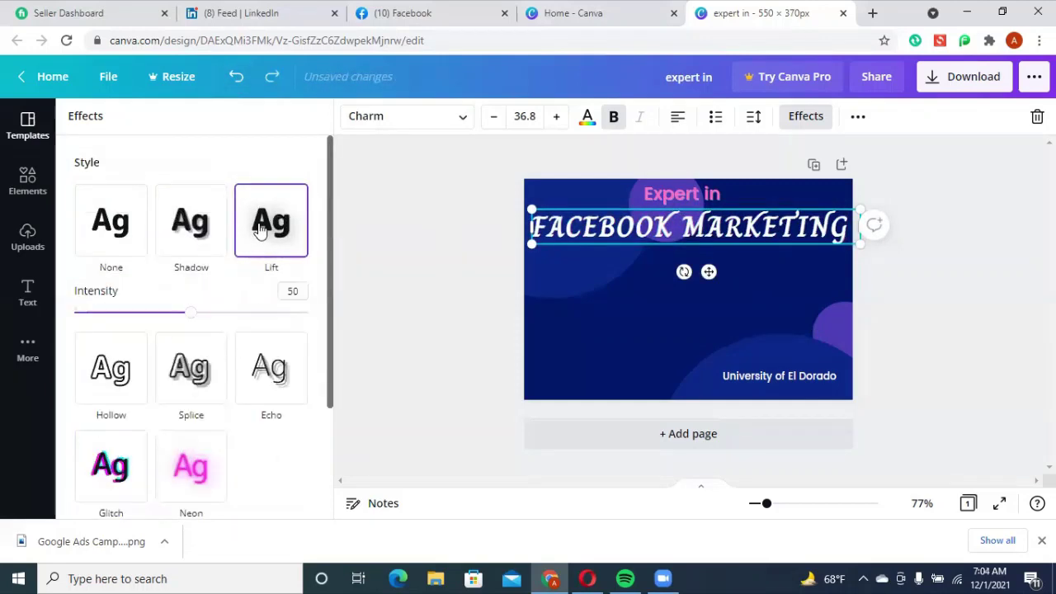
pyautogui.click(191, 225)
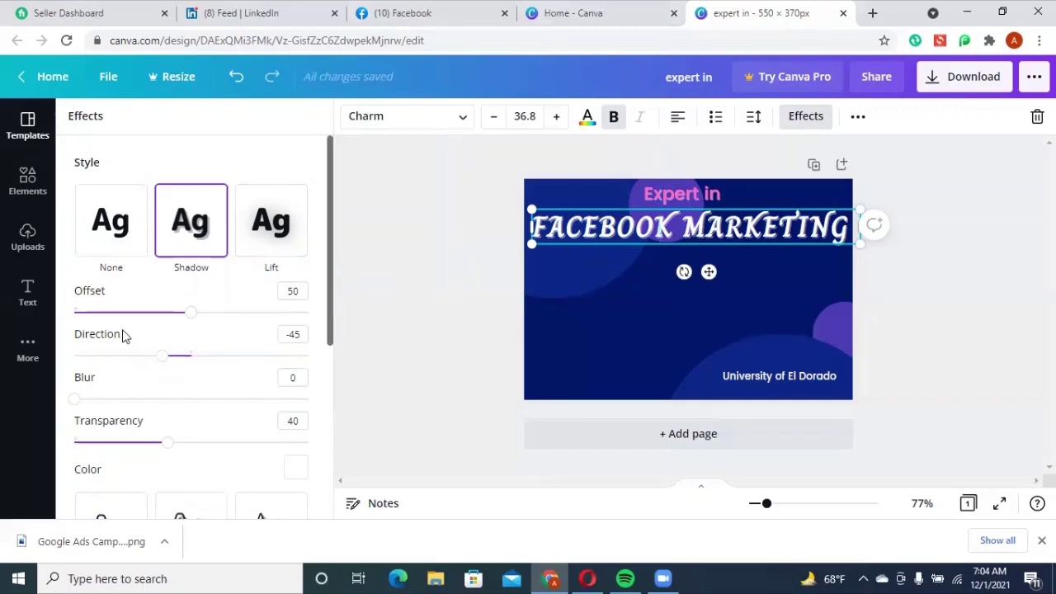
pyautogui.scroll(-2, 259, 326)
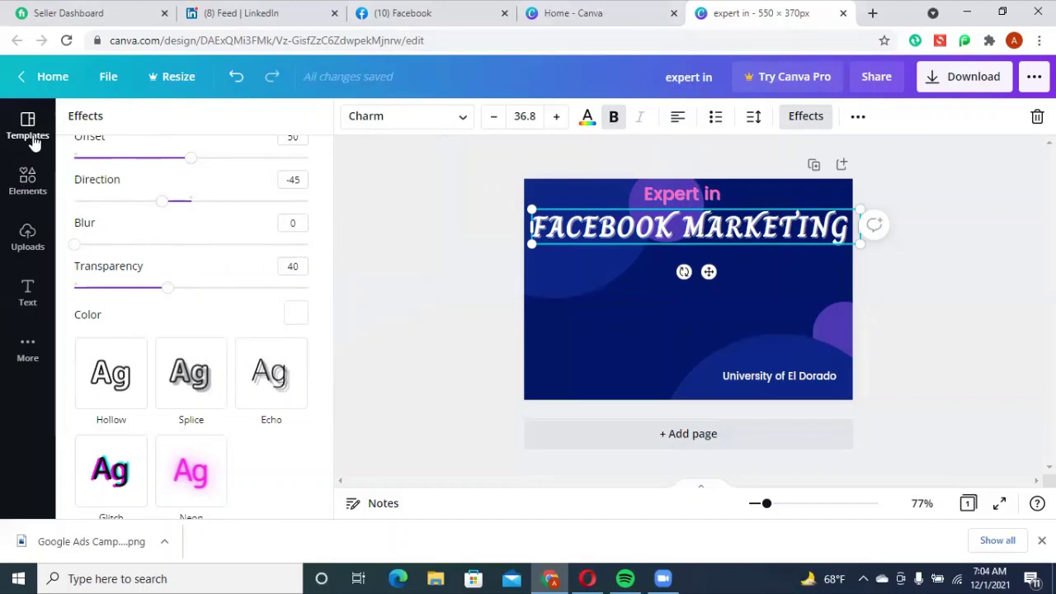
# - Add the recently used pink-orange ring, enlarge it to about 222 × 222, and place it below the heading on the design's left side
pyautogui.click(27, 178)
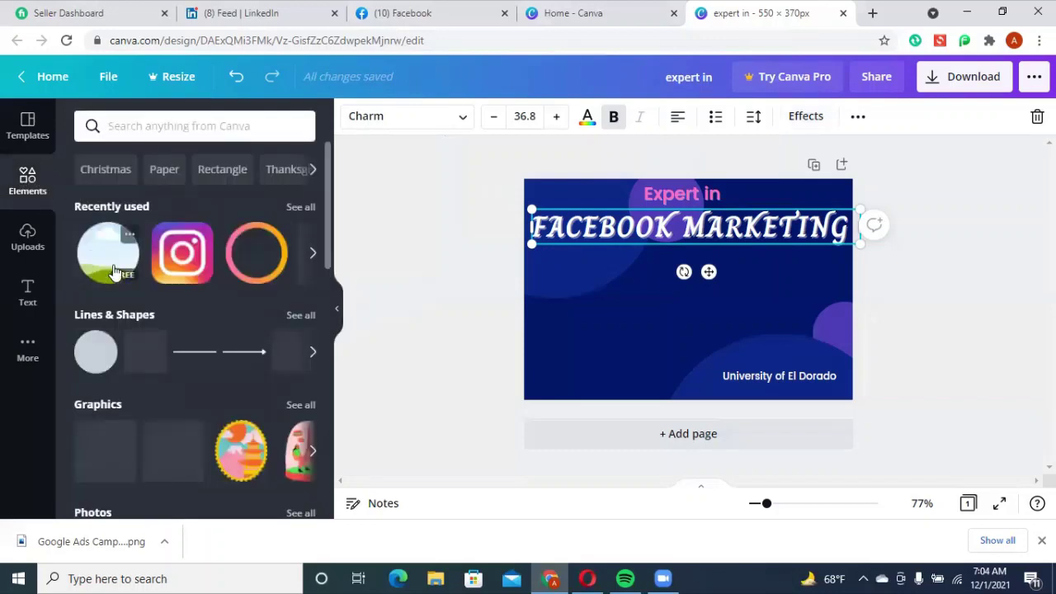
pyautogui.click(252, 265)
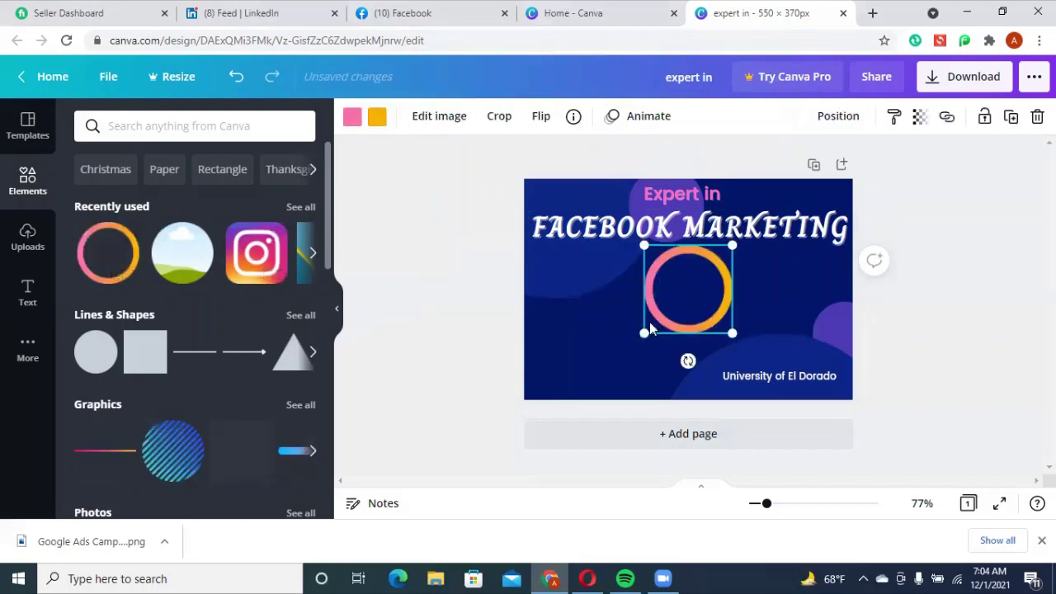
pyautogui.moveTo(643, 333); pyautogui.dragTo(591, 370)
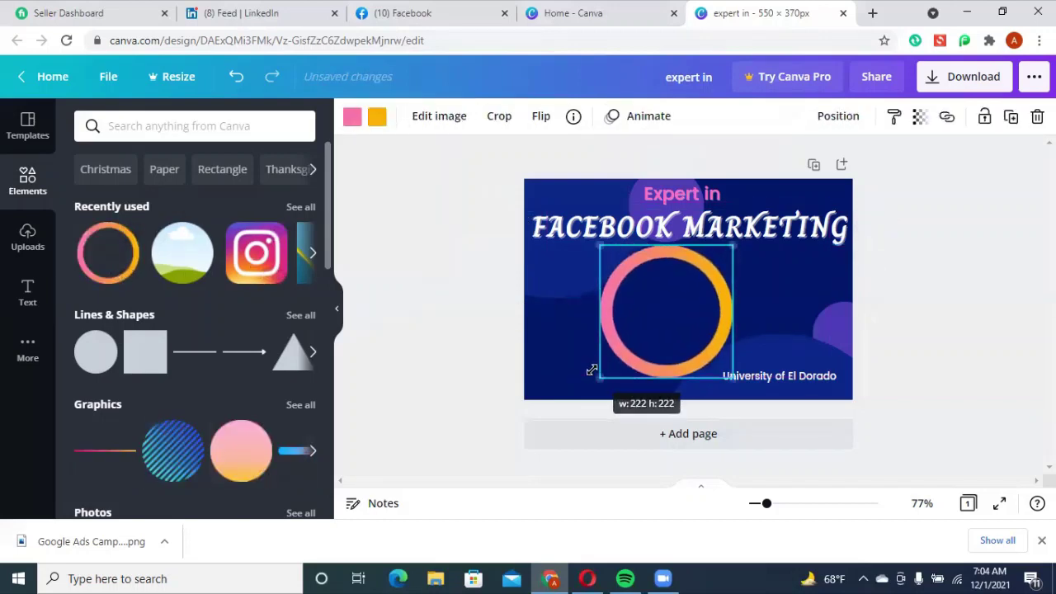
pyautogui.moveTo(669, 311); pyautogui.dragTo(601, 312)
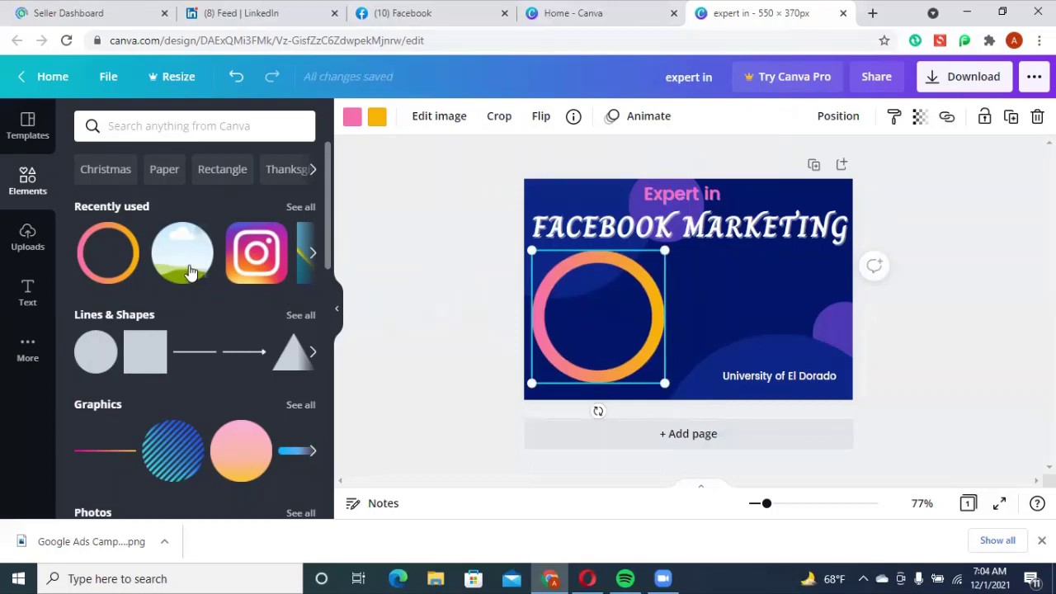
# - Try placing the uploaded Facebook logo directly over the ring, and delete it from the design
pyautogui.scroll(-1, 177, 264)
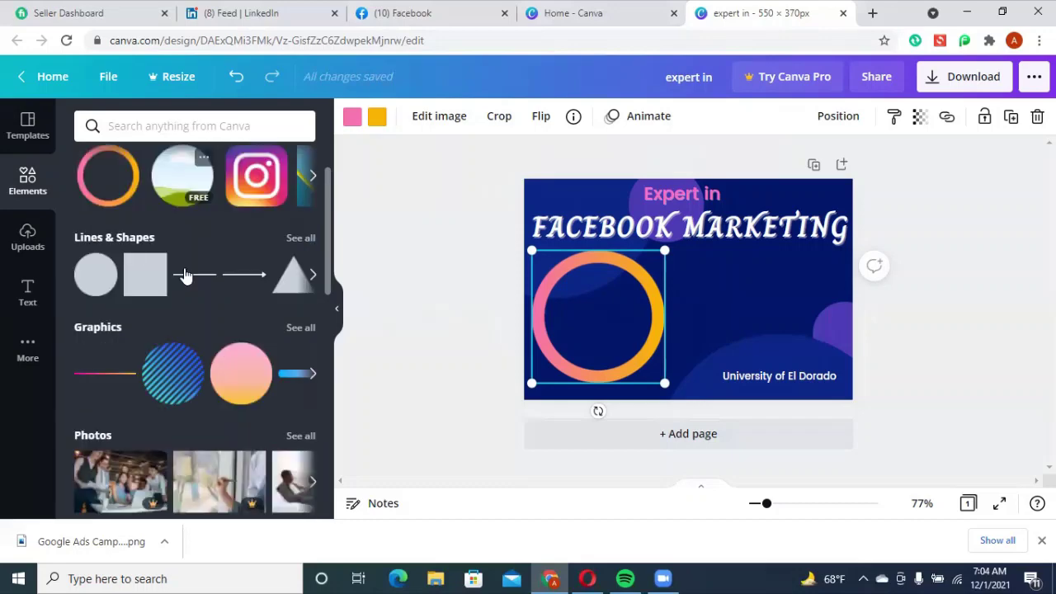
pyautogui.scroll(1, 177, 264)
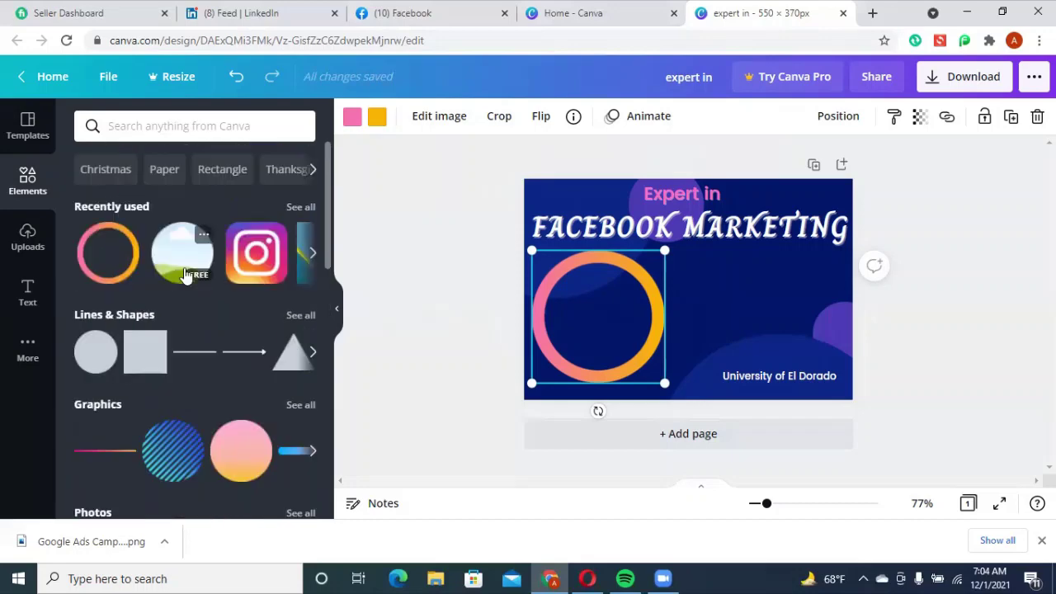
pyautogui.click(24, 242)
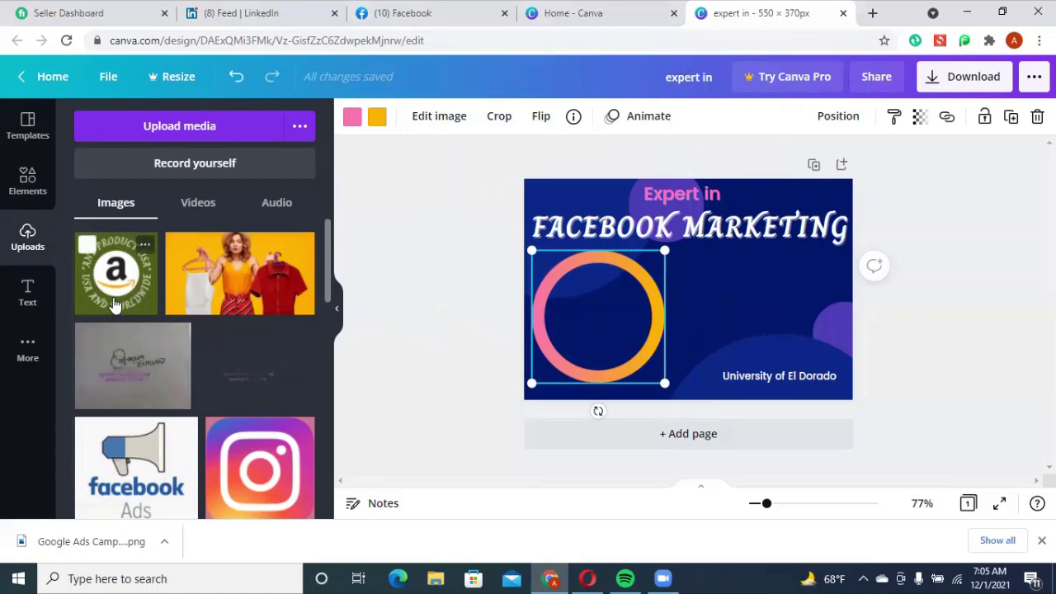
pyautogui.scroll(-5, 190, 326)
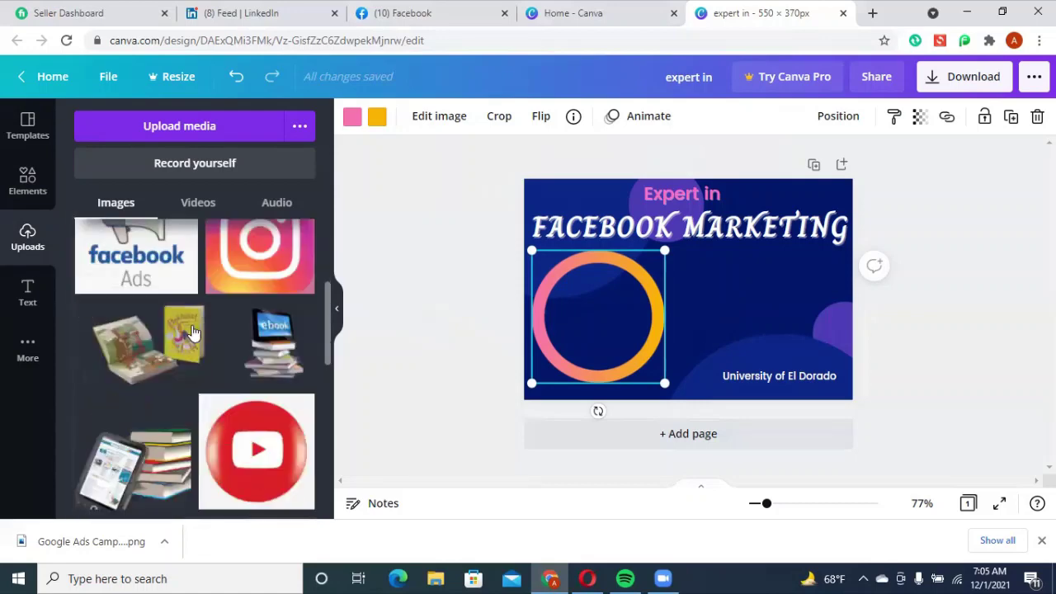
pyautogui.scroll(-5, 194, 339)
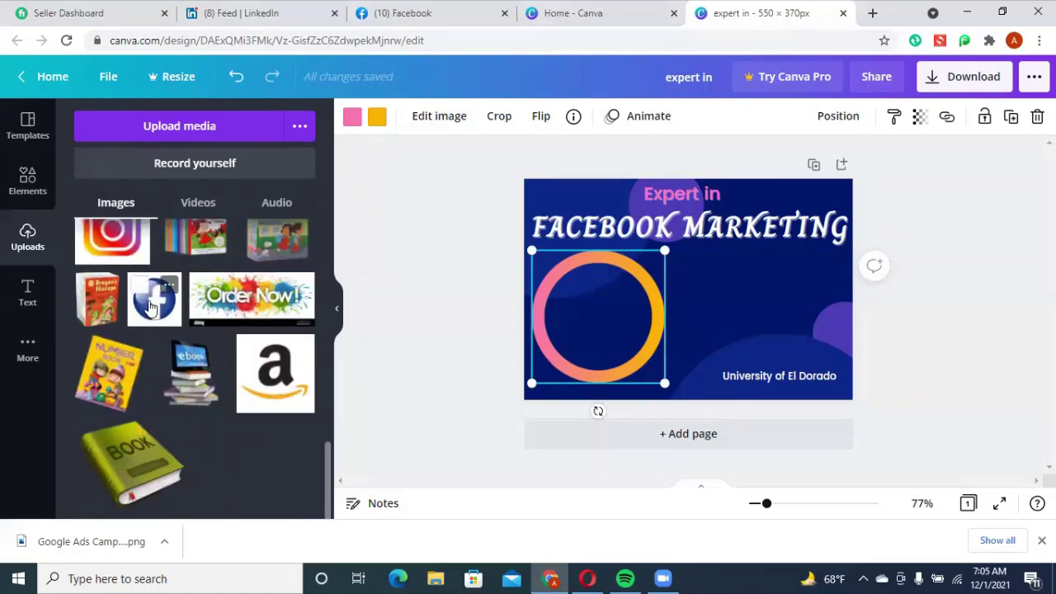
pyautogui.click(150, 307)
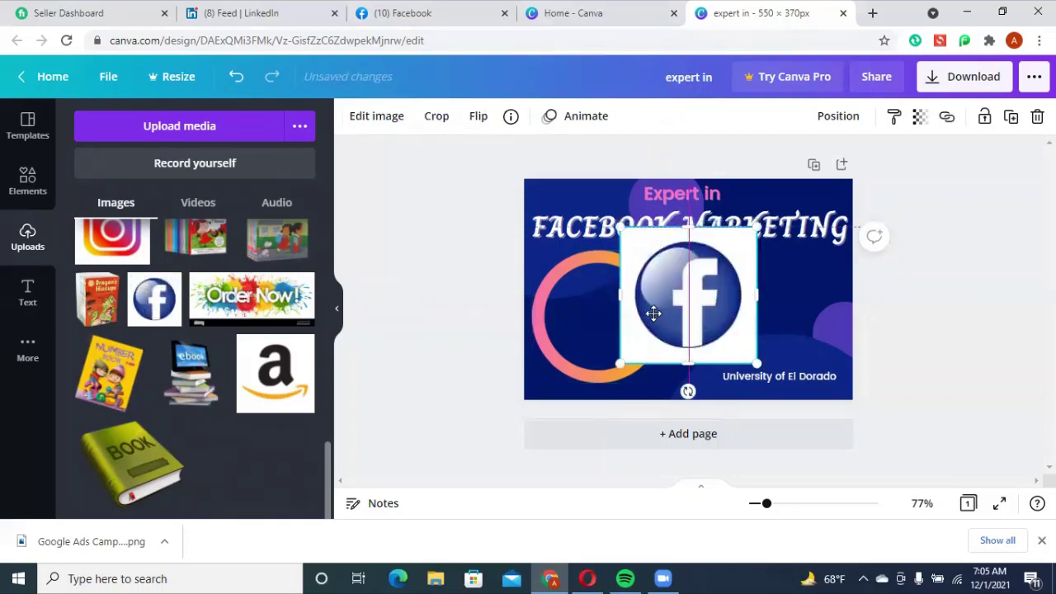
pyautogui.moveTo(654, 313); pyautogui.dragTo(601, 325)
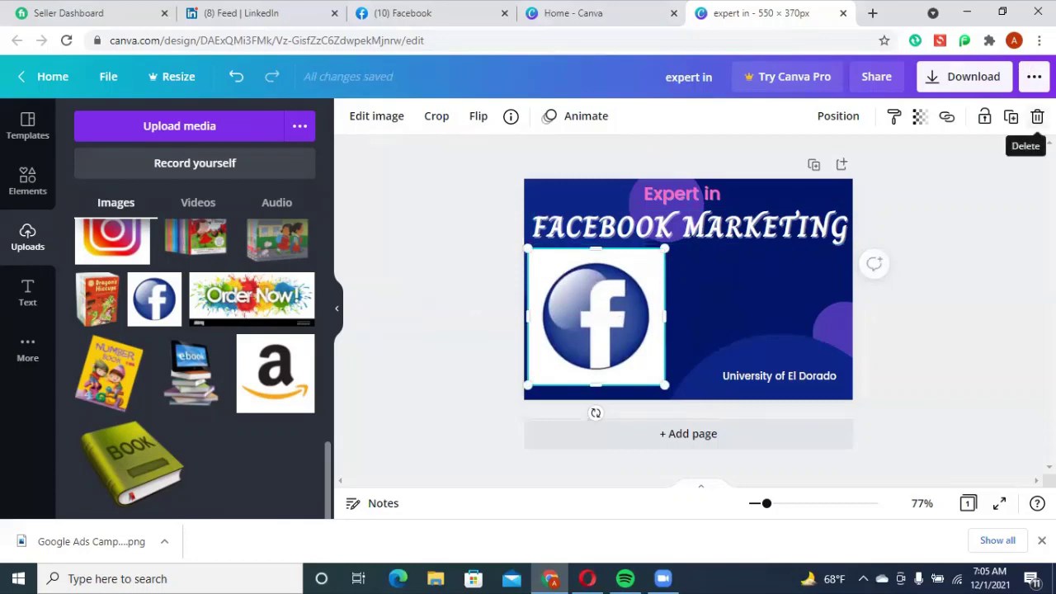
pyautogui.click(1038, 117)
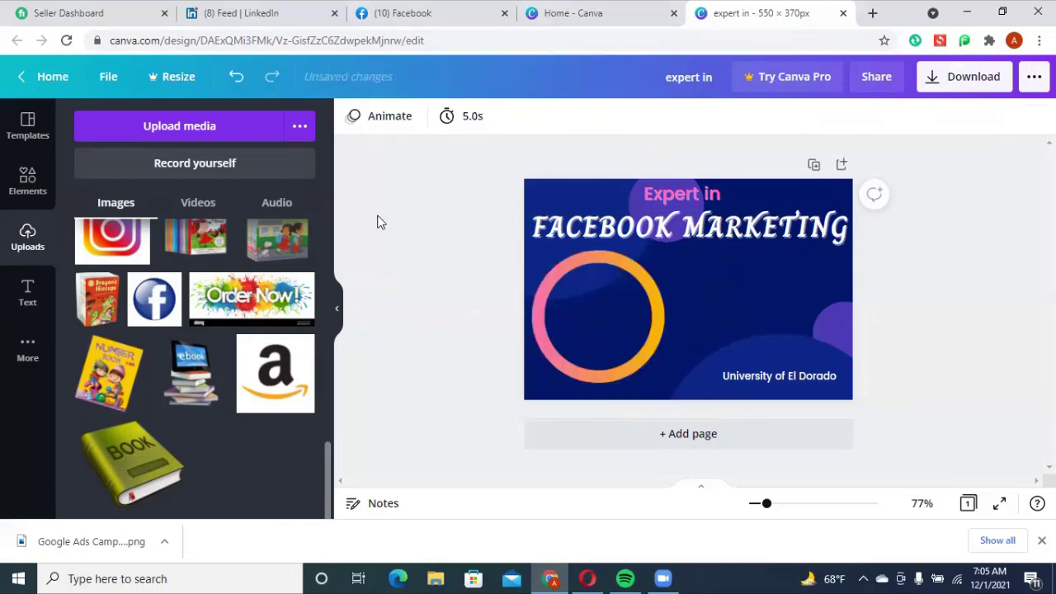
# - Add the recently used circular picture frame and fit it inside the pink-orange ring
pyautogui.click(28, 180)
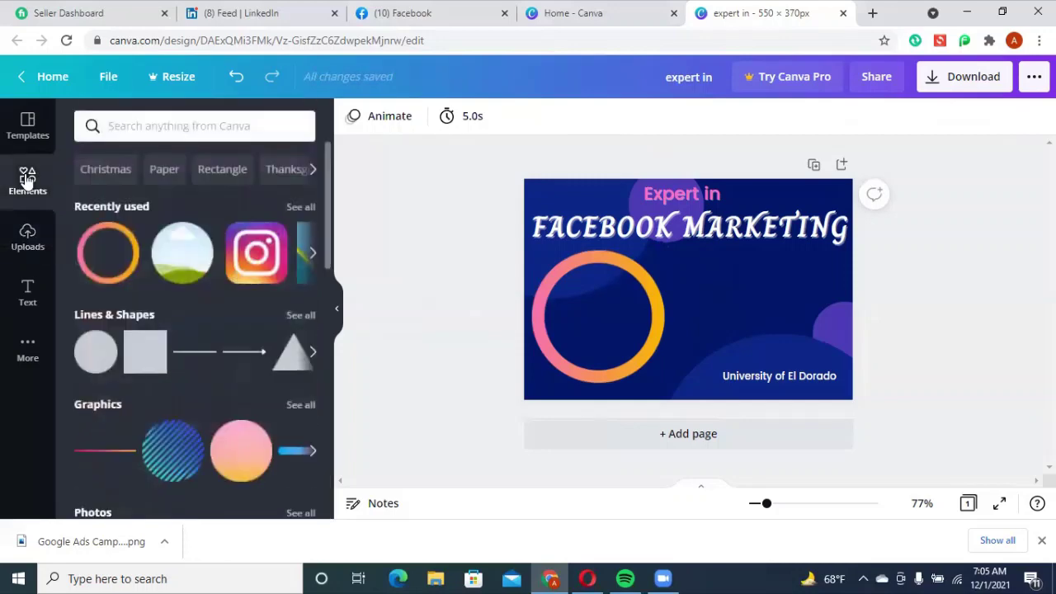
pyautogui.click(184, 255)
pyautogui.moveTo(698, 289); pyautogui.dragTo(613, 316)
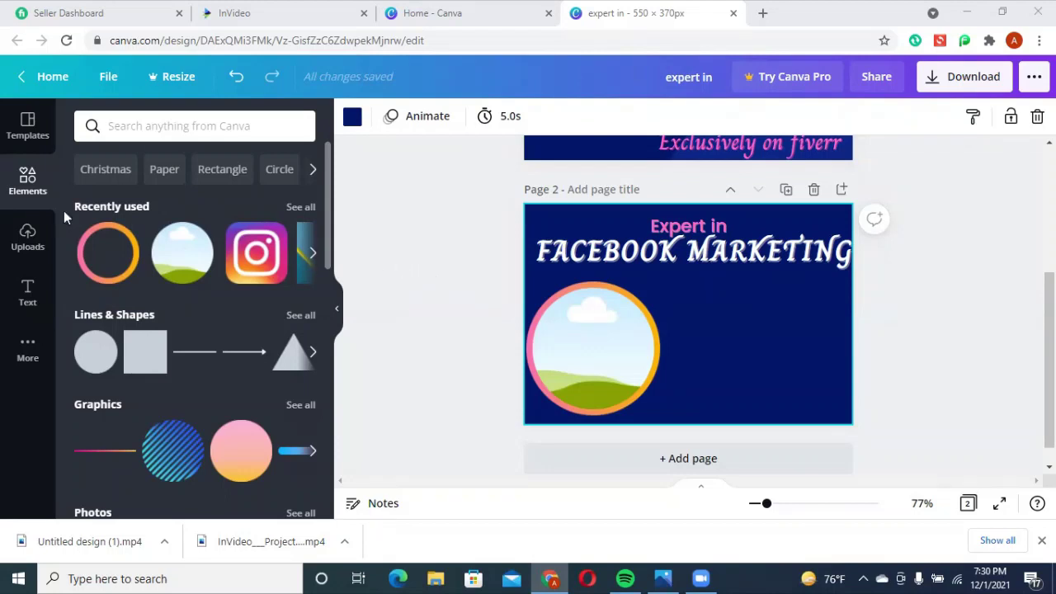
# - Fill the circular frame on page 2 with the round Facebook logo from the uploaded images
pyautogui.click(28, 239)
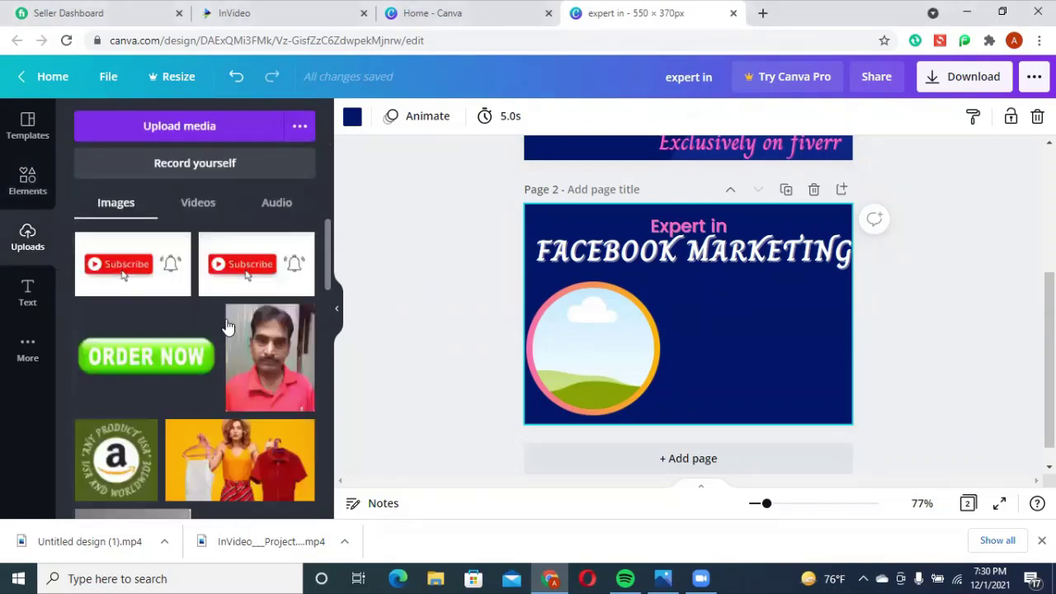
pyautogui.scroll(-10, 228, 326)
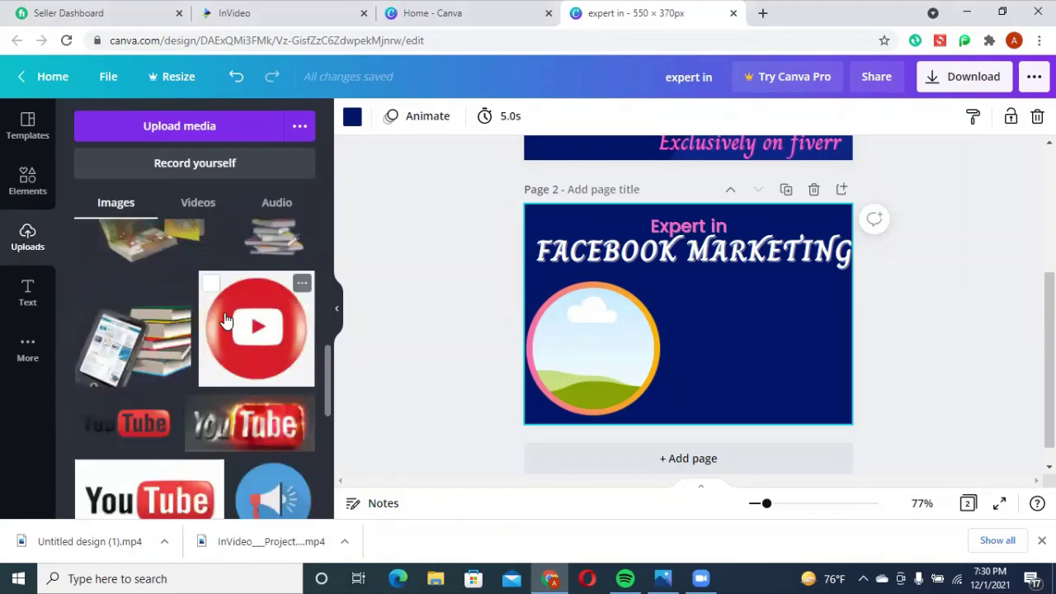
pyautogui.scroll(-10, 226, 322)
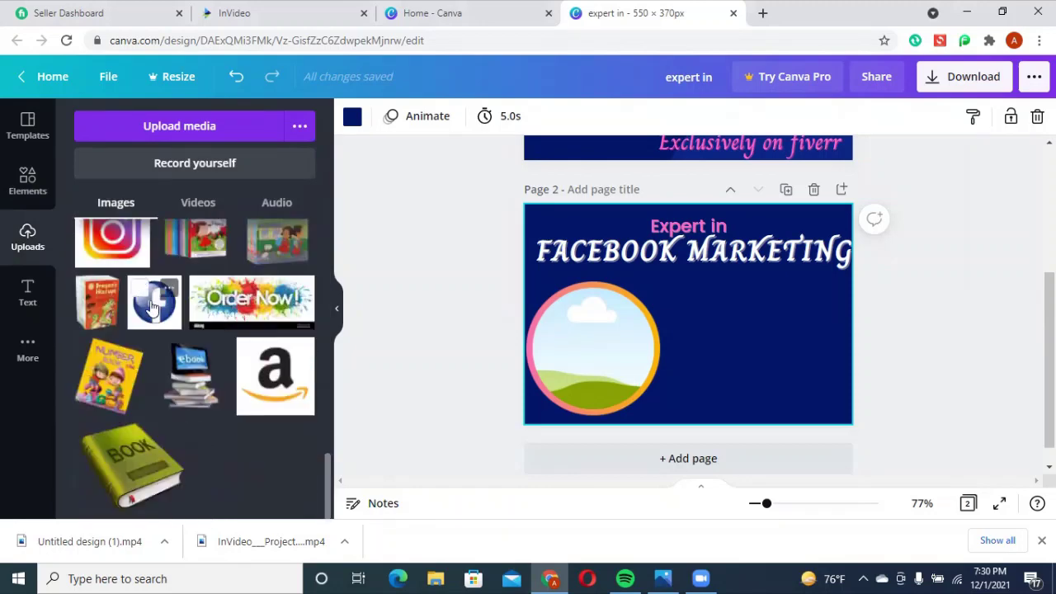
pyautogui.click(151, 307)
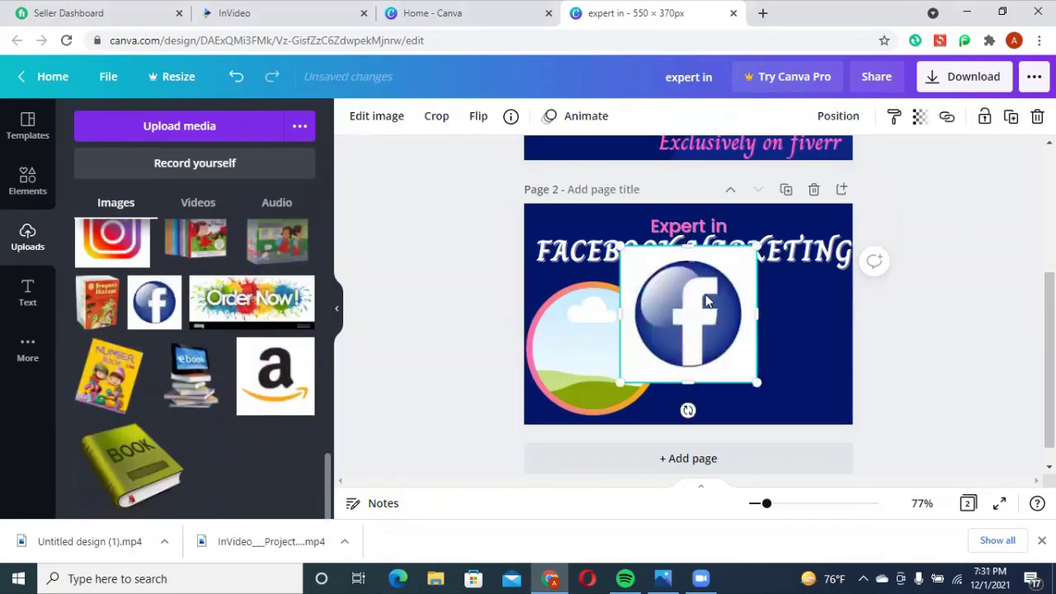
pyautogui.moveTo(707, 302); pyautogui.dragTo(619, 329)
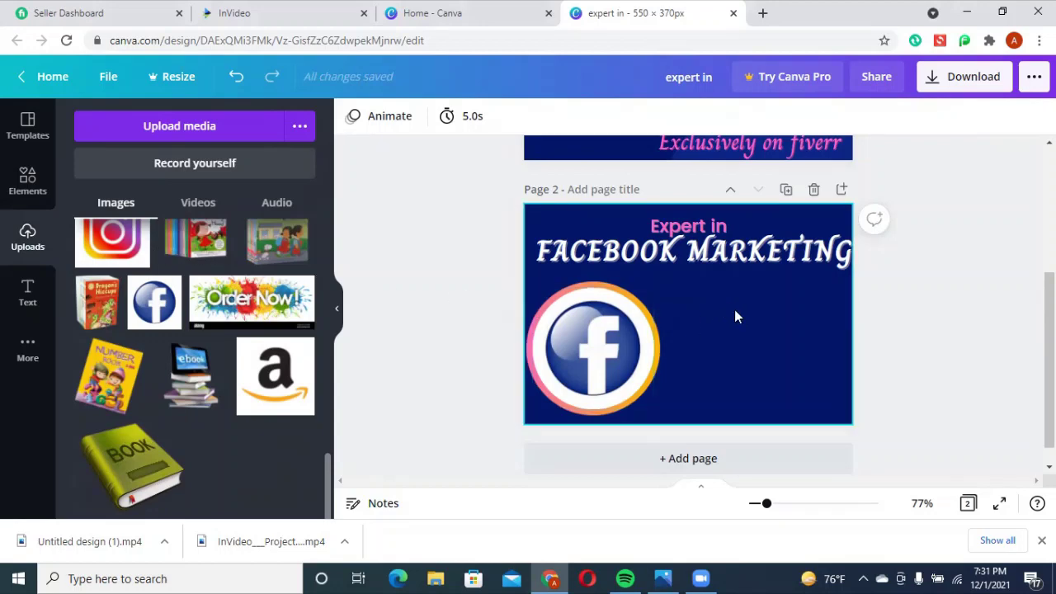
# - Add a heading text reading "Manual Group Post" to page 2
pyautogui.click(28, 292)
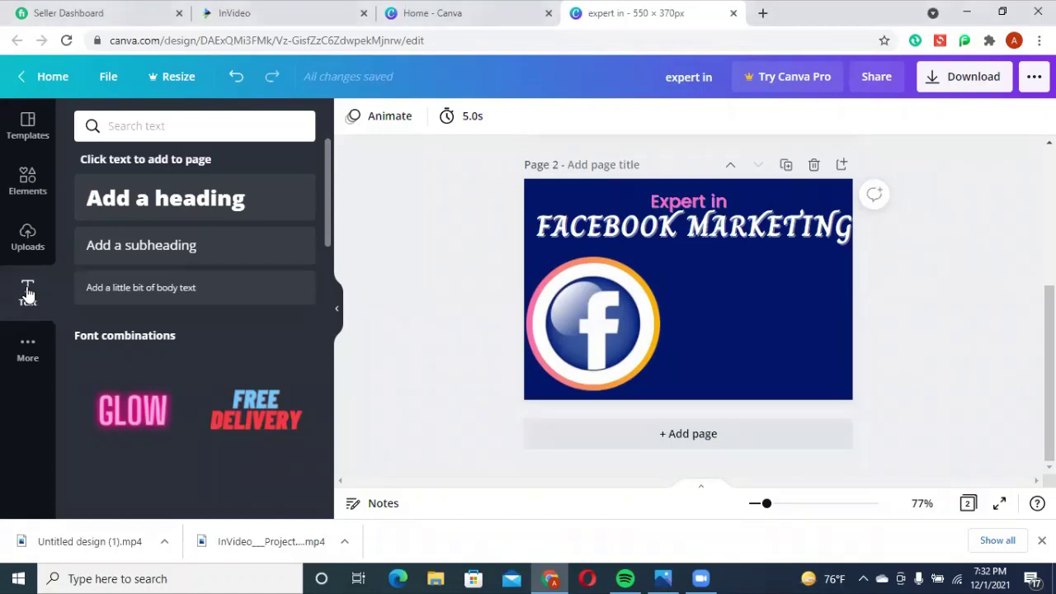
pyautogui.click(193, 208)
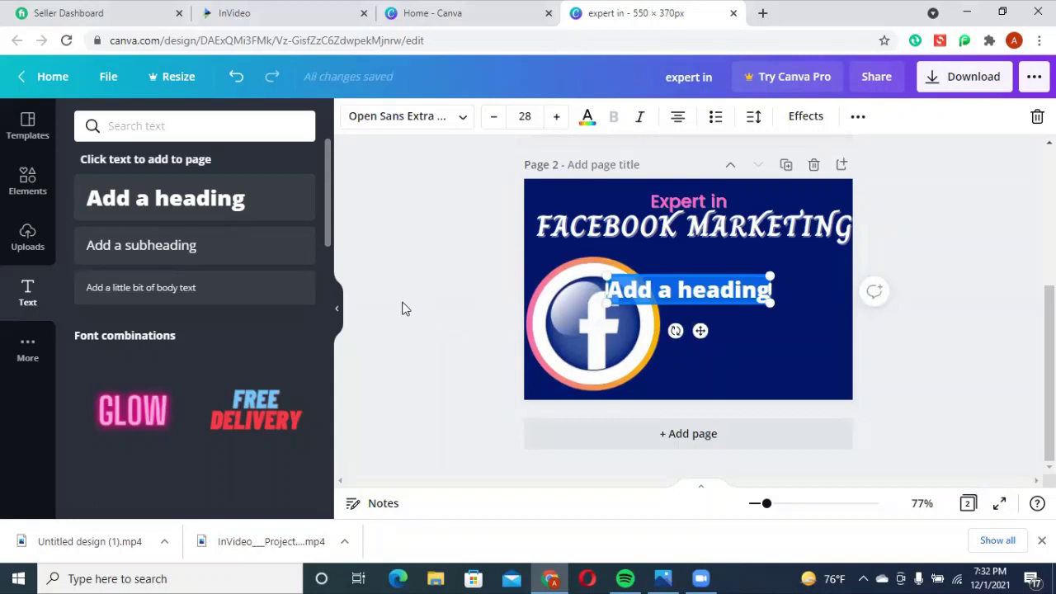
pyautogui.write('M')
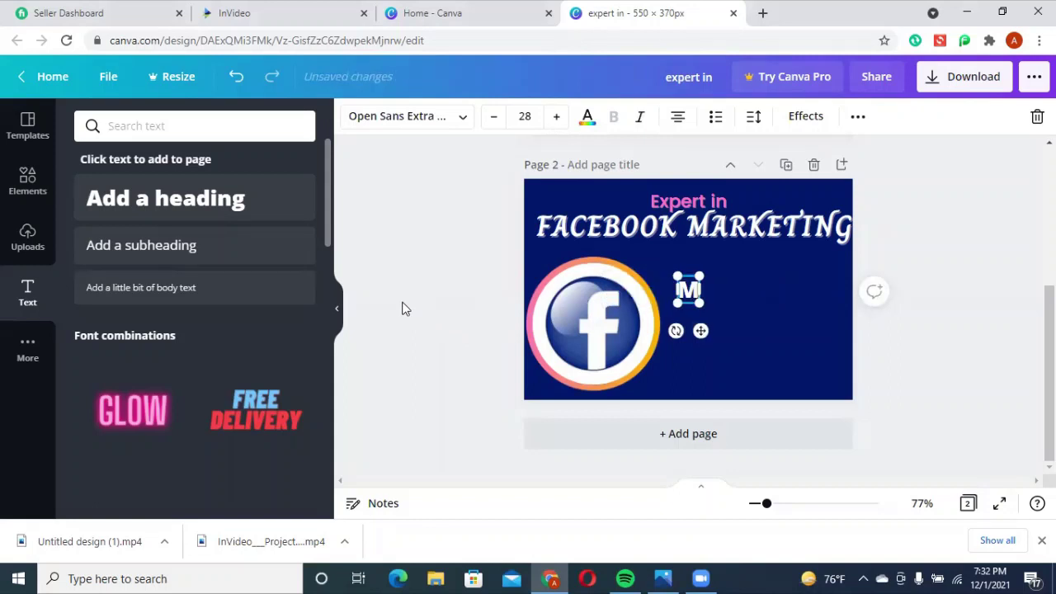
pyautogui.write('anual')
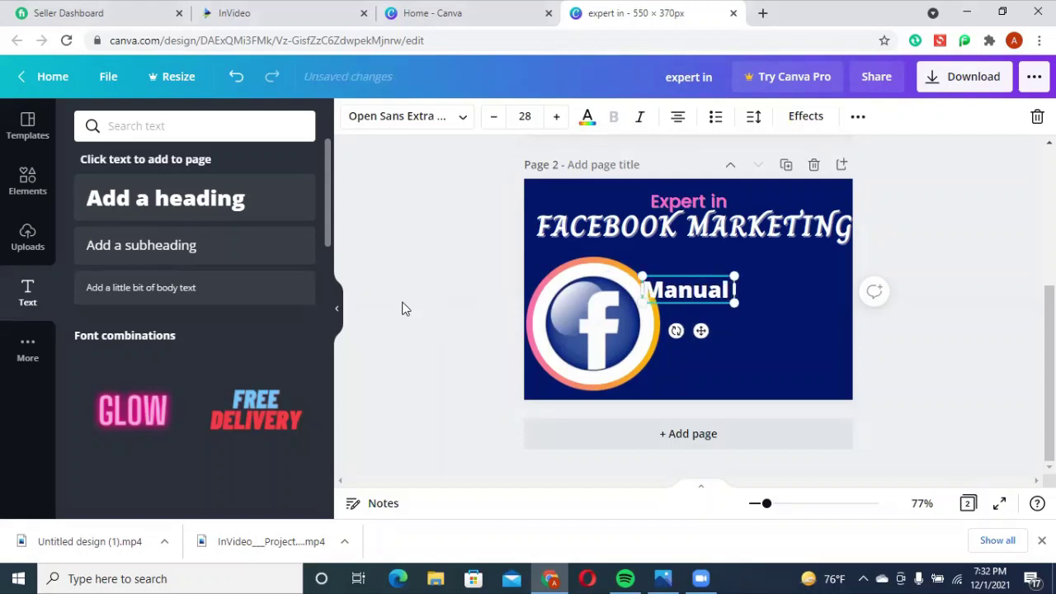
pyautogui.write(' Grou')
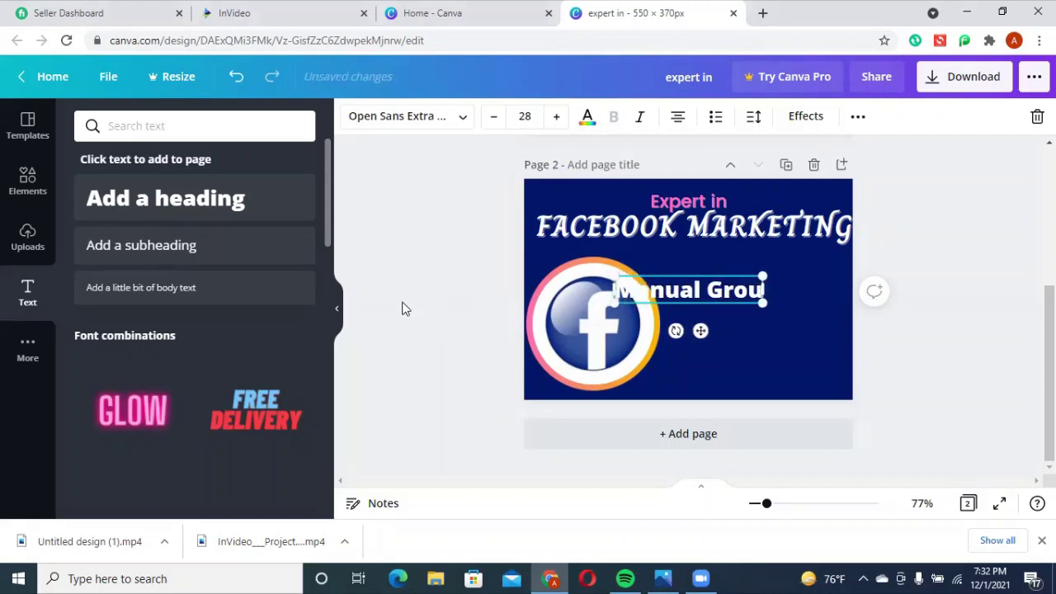
pyautogui.write('p P')
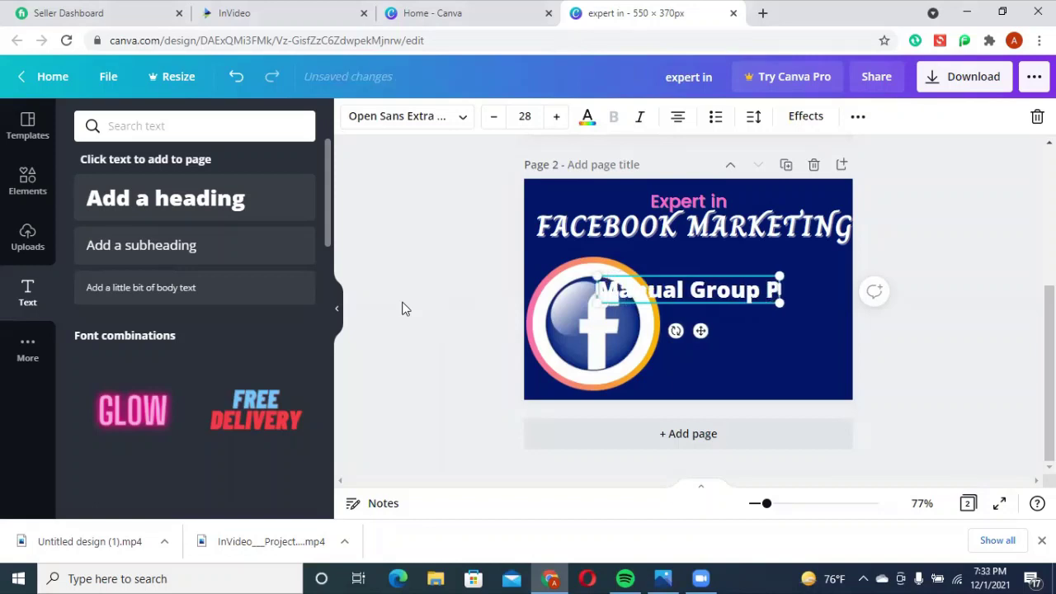
pyautogui.write('r')
pyautogui.press('BackSpace')
pyautogui.write('o')
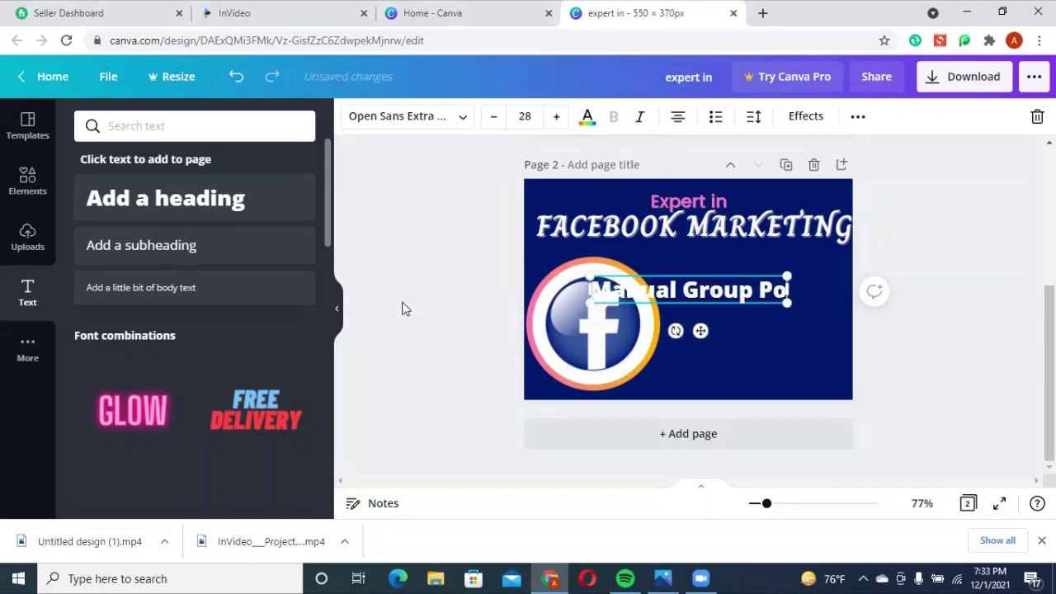
pyautogui.write('st')
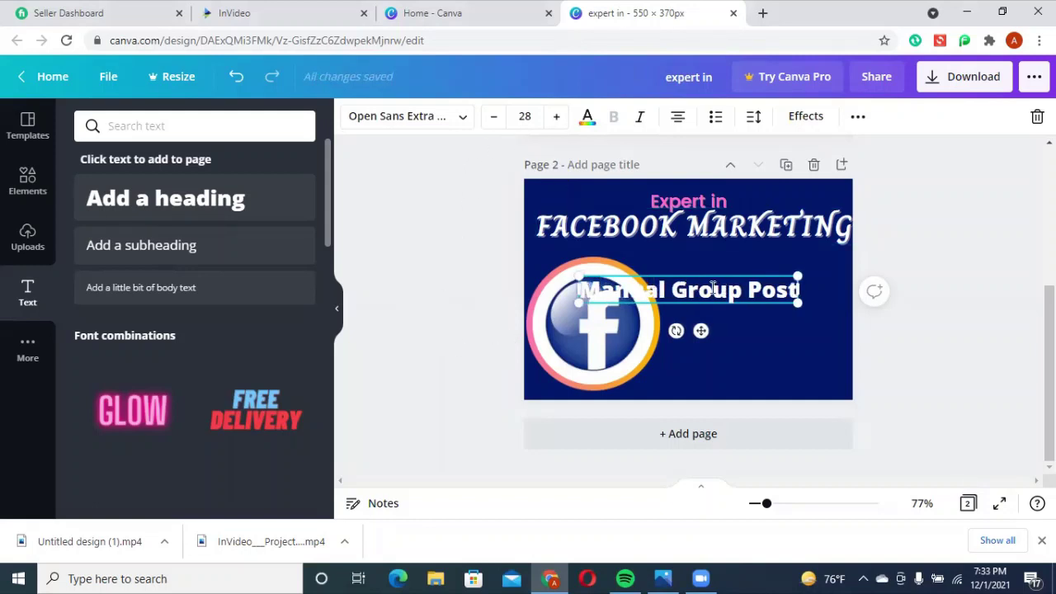
# - Format the "Manual Group Post" text in Alegreya at size 26 and move it right of the Facebook logo, below the main heading
pyautogui.click(440, 124)
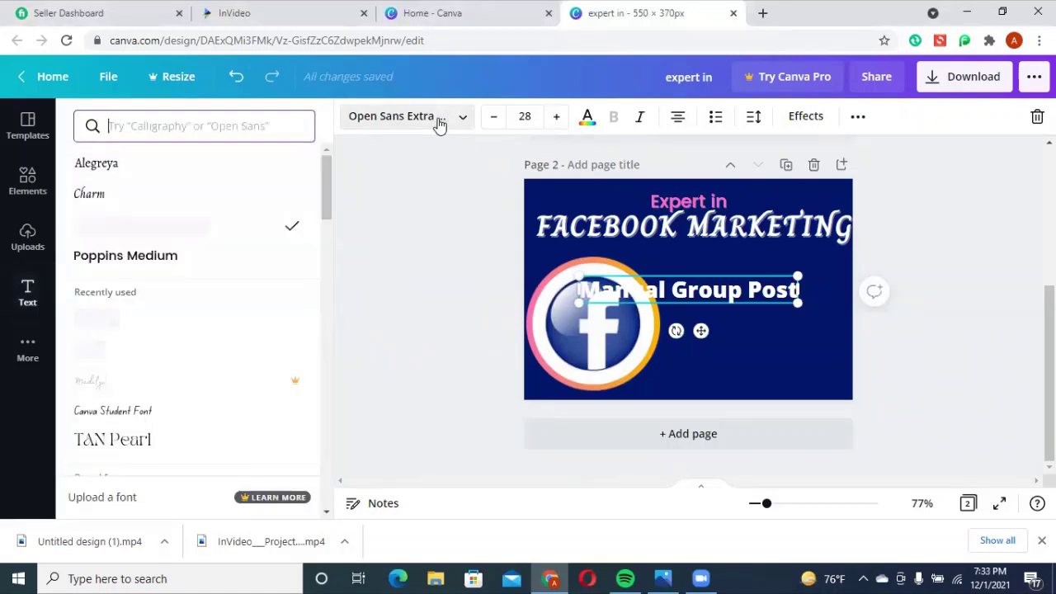
pyautogui.click(223, 172)
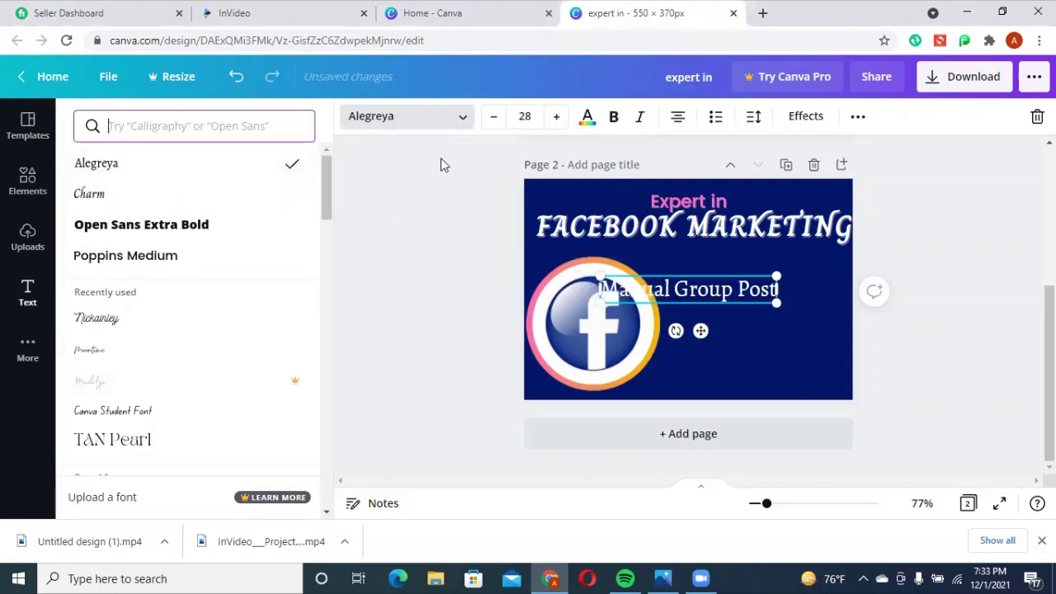
pyautogui.click(490, 119)
pyautogui.click(491, 120)
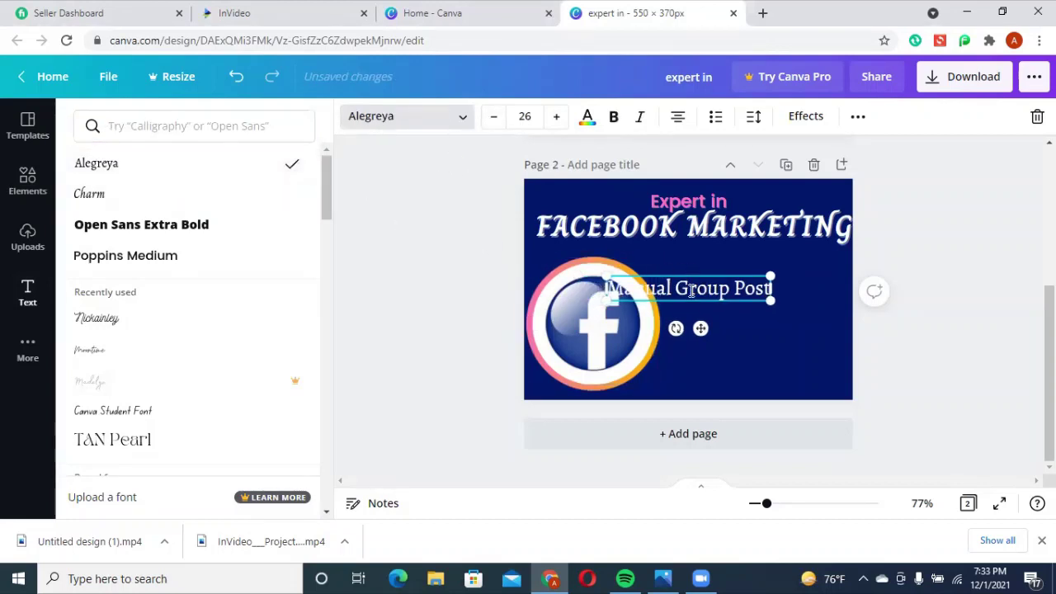
pyautogui.click(801, 331)
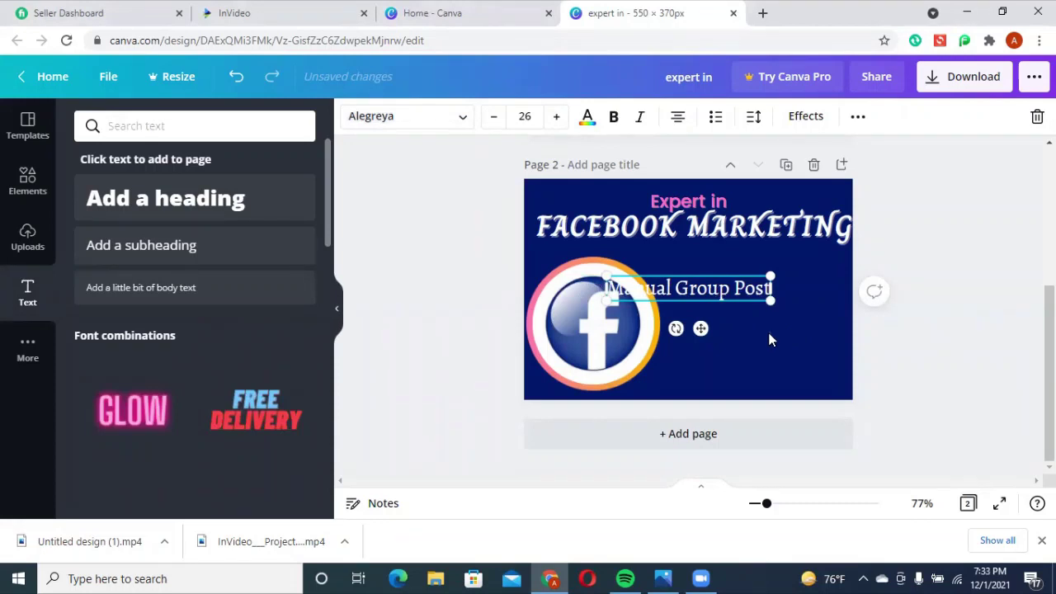
pyautogui.click(769, 338)
pyautogui.moveTo(689, 295); pyautogui.dragTo(750, 281)
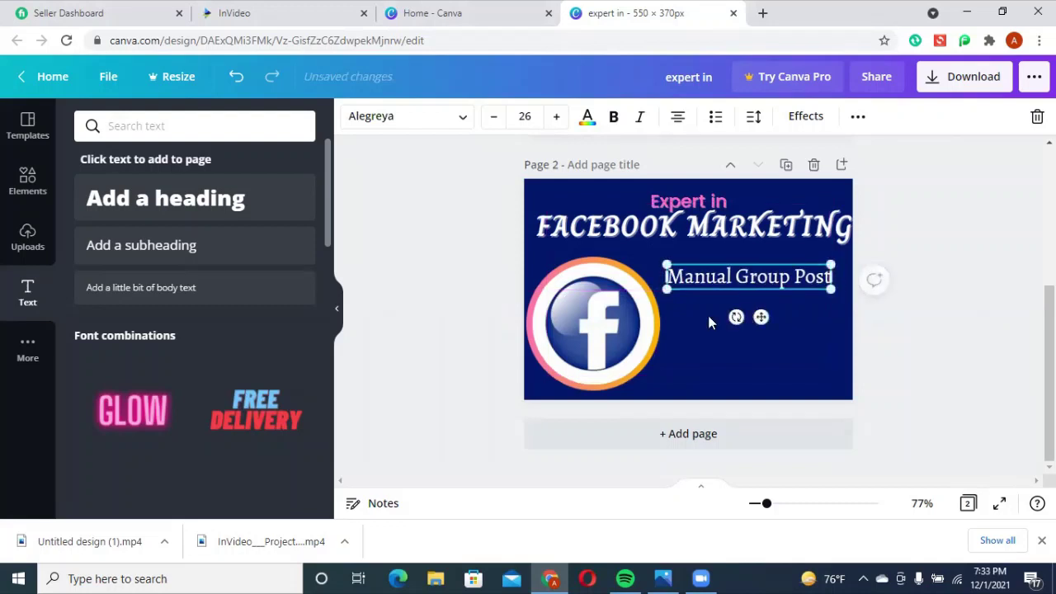
# - Add "On-time delivery" directly below "Manual Group Post", set in Alegreya in a text box about 292 wide
pyautogui.click(191, 213)
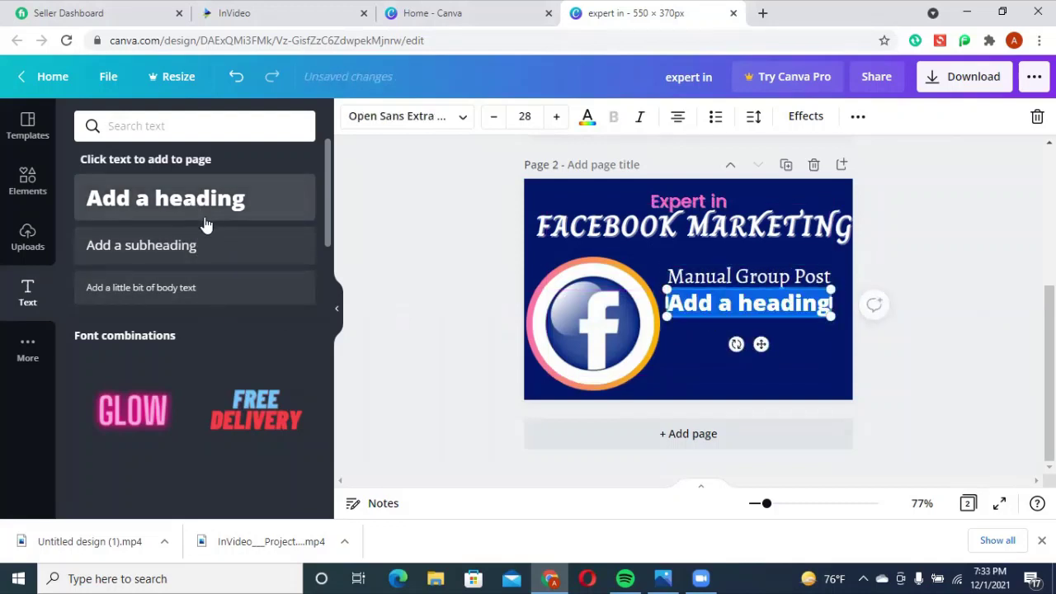
pyautogui.write('On time delivery')
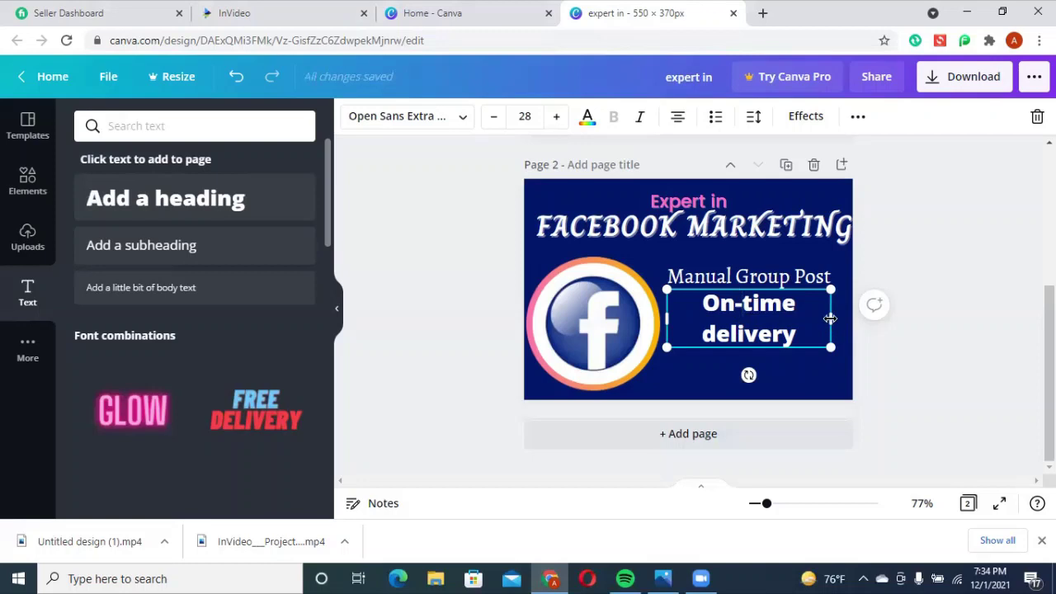
pyautogui.moveTo(830, 318); pyautogui.dragTo(841, 317)
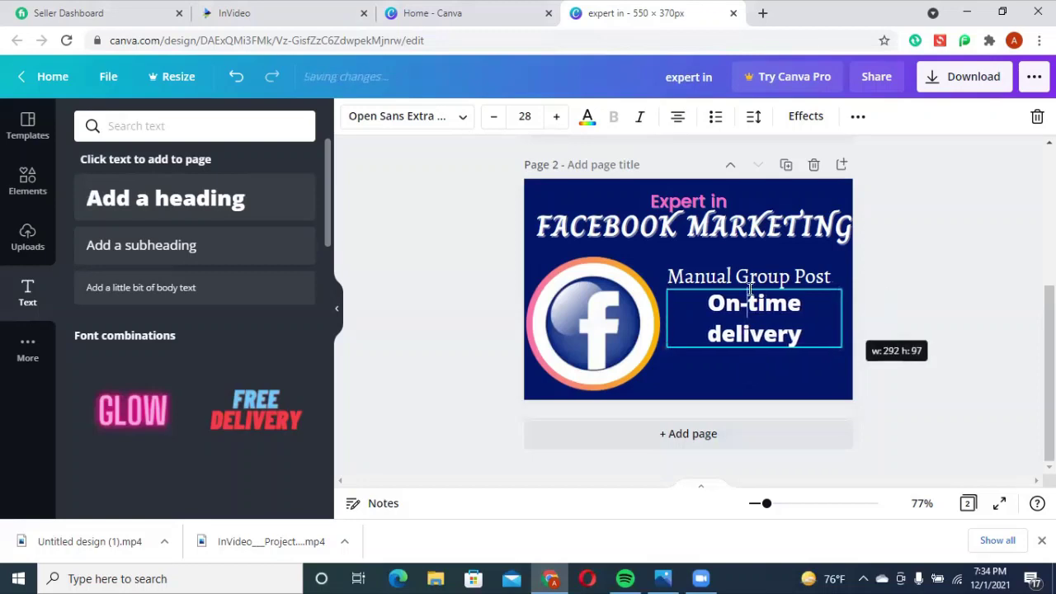
pyautogui.click(436, 118)
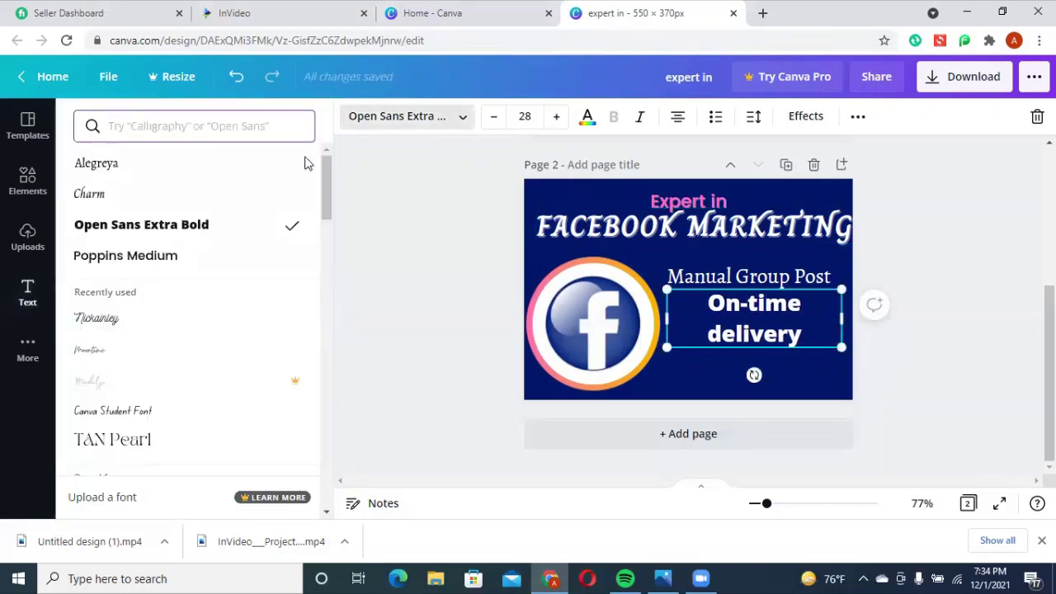
pyautogui.click(217, 166)
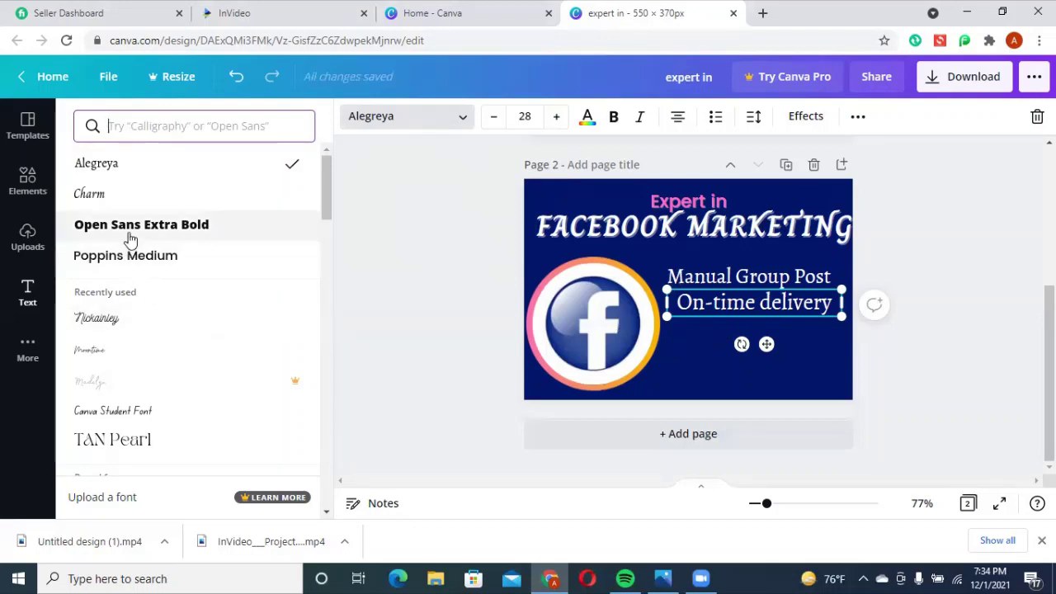
# - Add another heading text reading "24/7 Online support" below the "On-time delivery" line
pyautogui.click(28, 290)
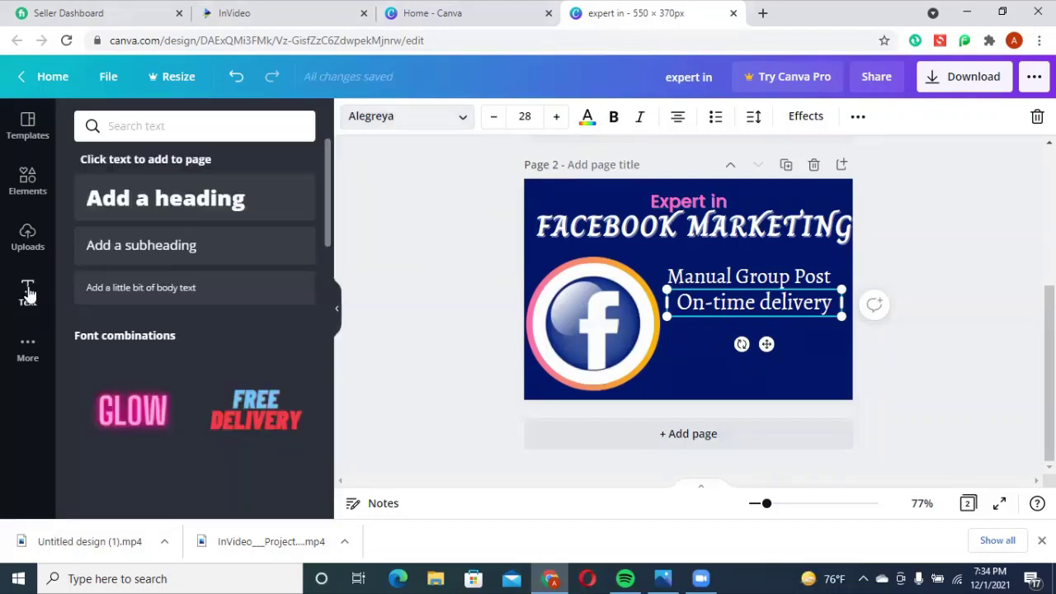
pyautogui.click(174, 206)
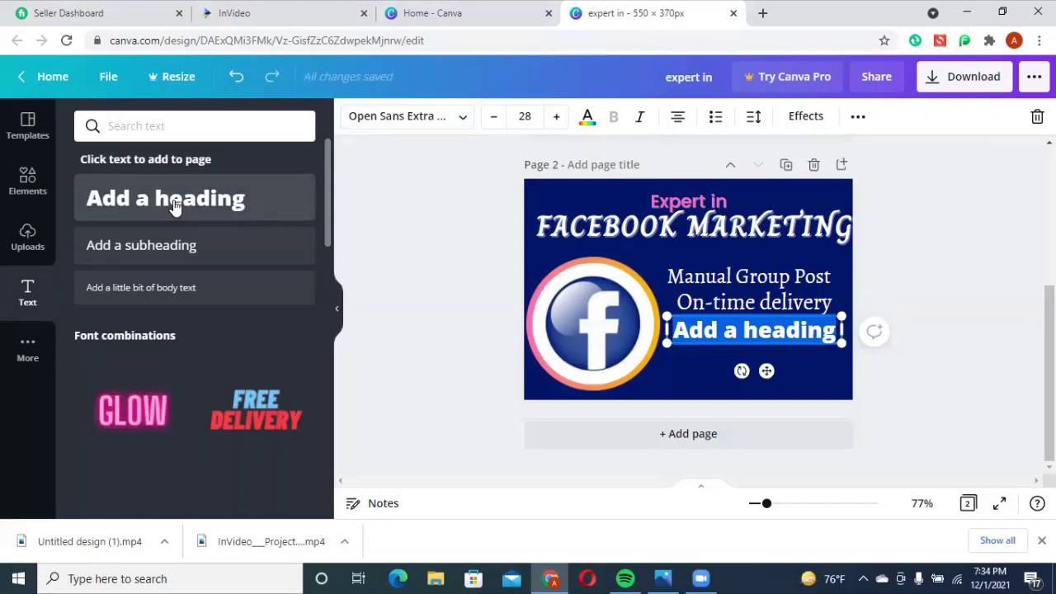
pyautogui.write('24/')
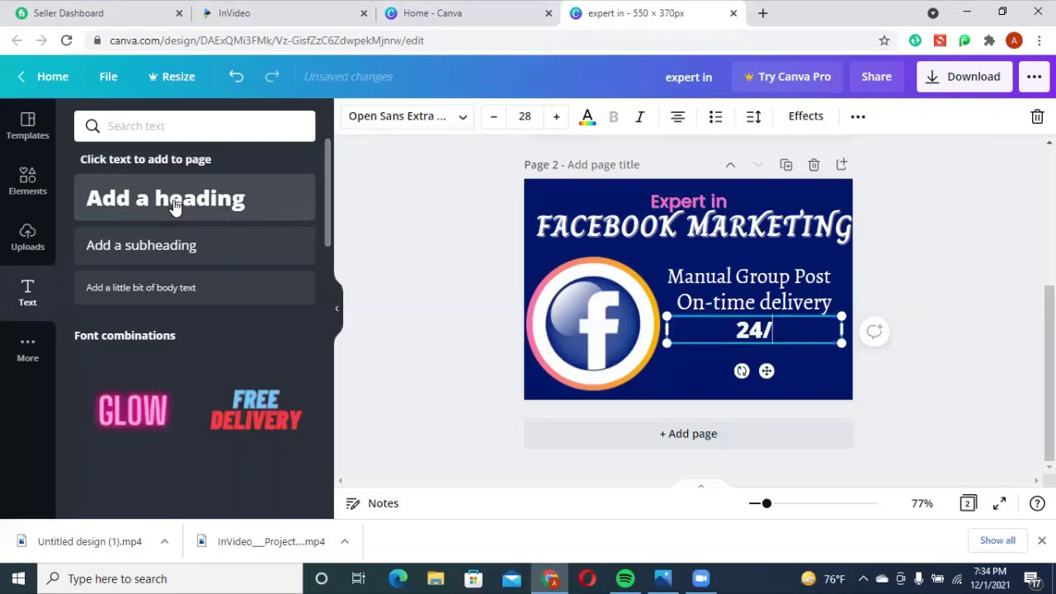
pyautogui.write('7')
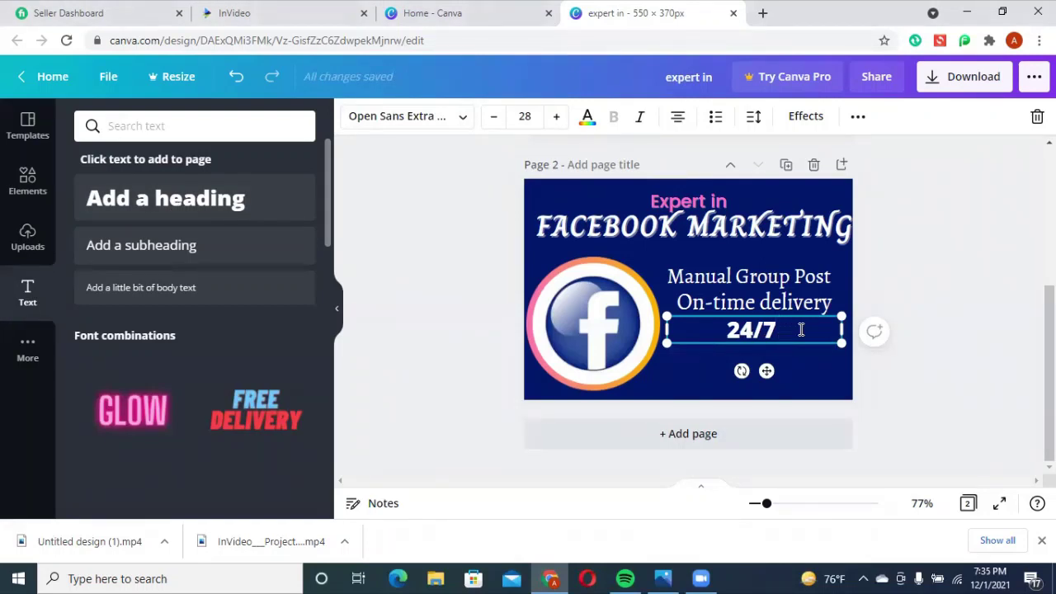
pyautogui.write(' O')
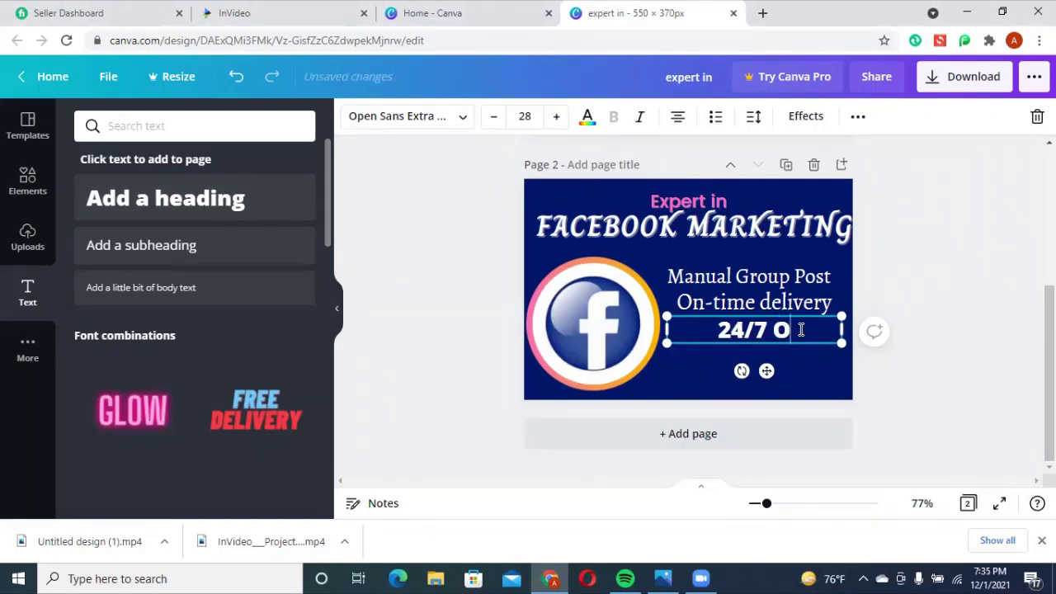
pyautogui.write('nlin')
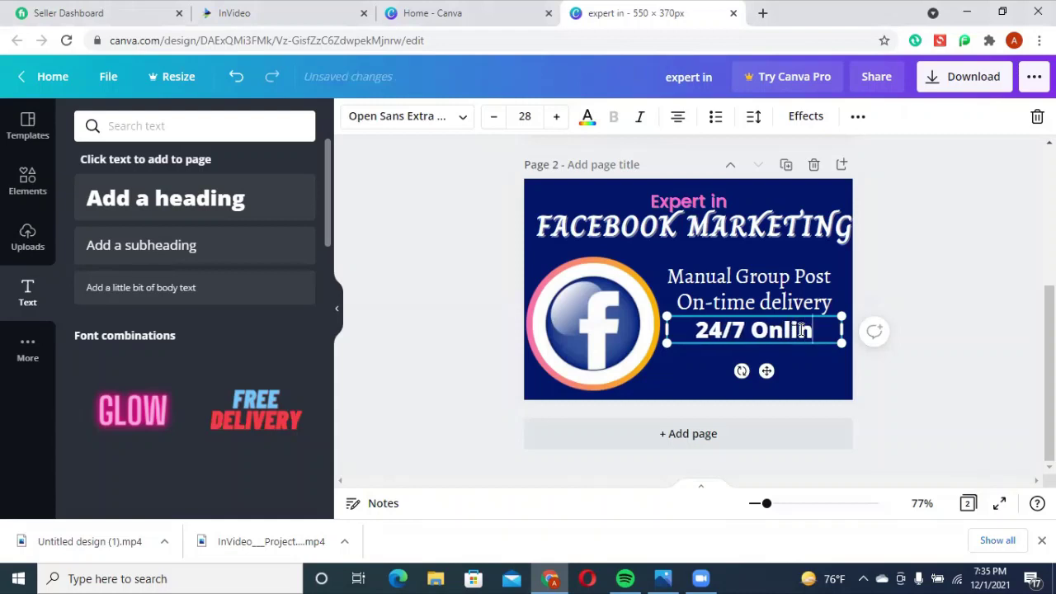
pyautogui.write('e su')
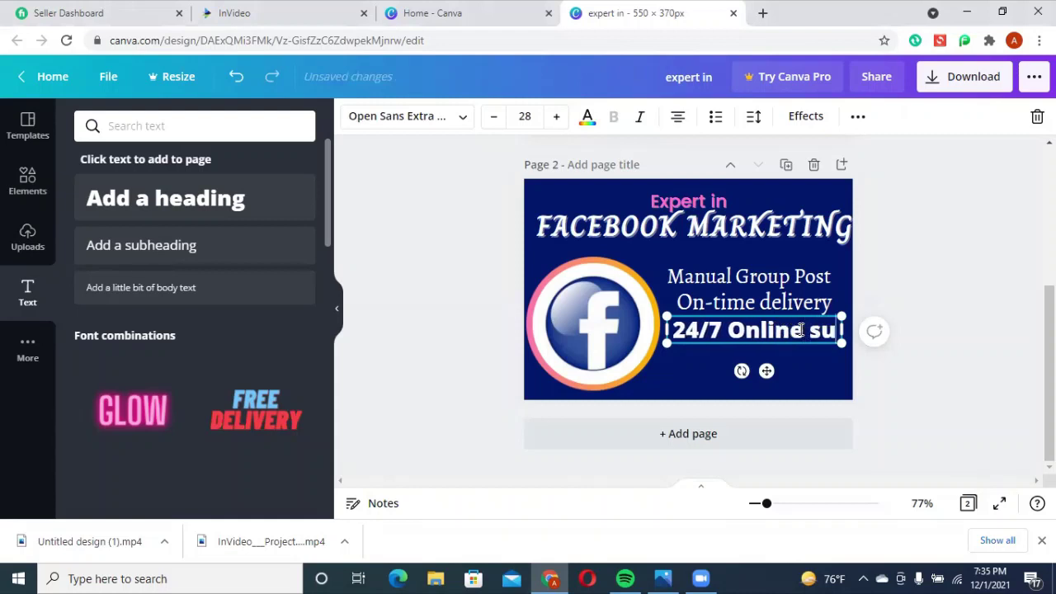
pyautogui.write('pport')
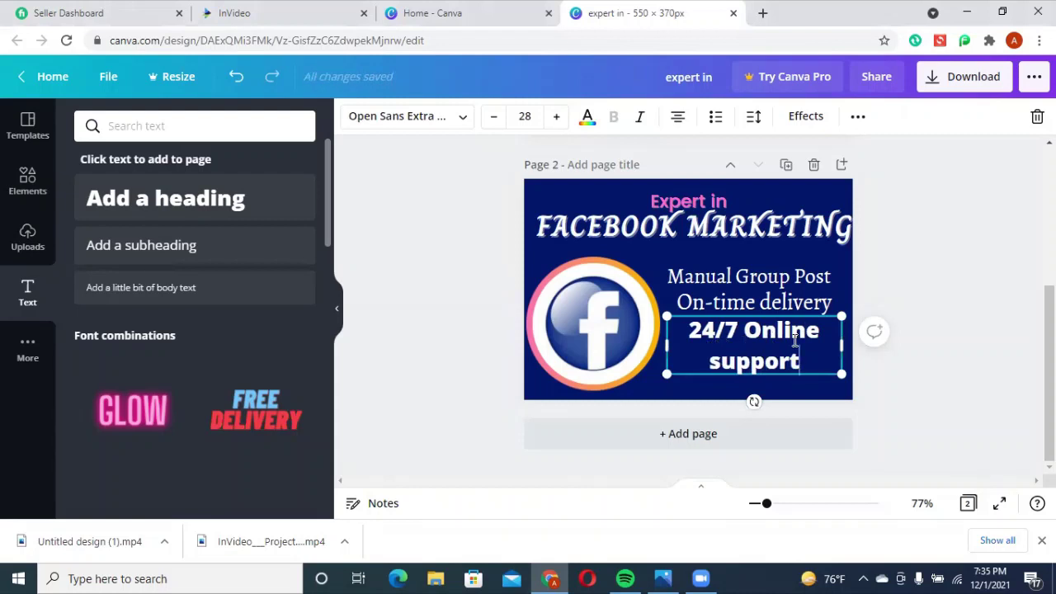
# - Set the "24/7 Online support" text in Alegreya and widen its box to fit the text on one line
pyautogui.click(406, 122)
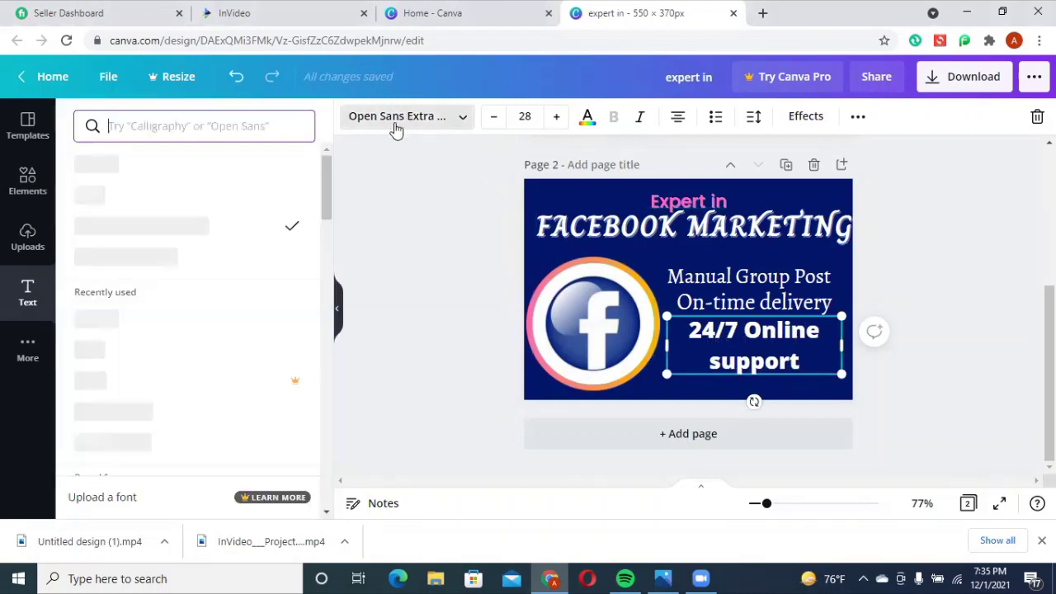
pyautogui.click(207, 168)
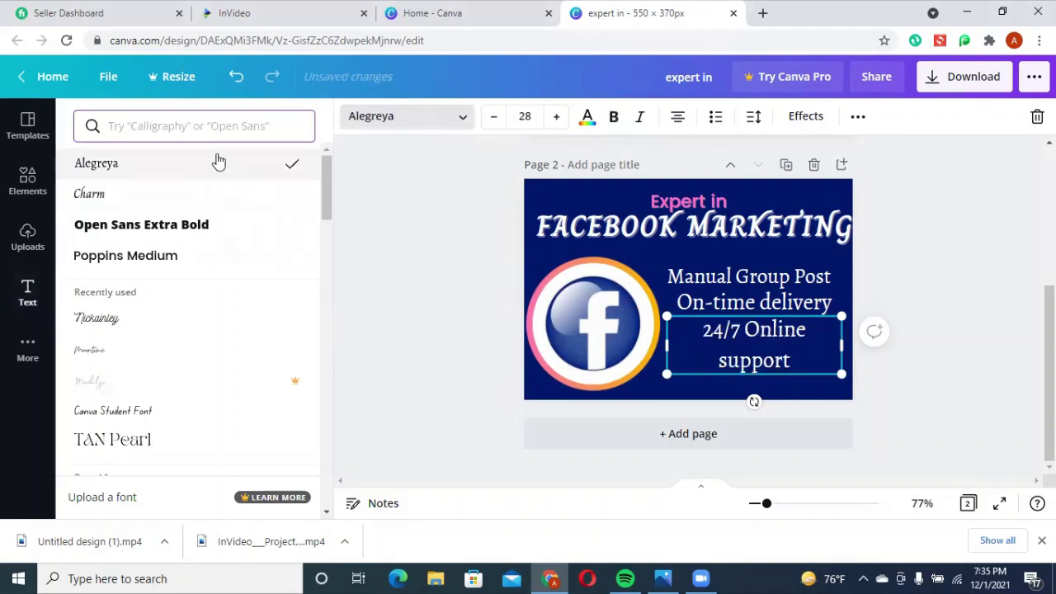
pyautogui.moveTo(842, 345); pyautogui.dragTo(850, 345)
pyautogui.click(833, 366)
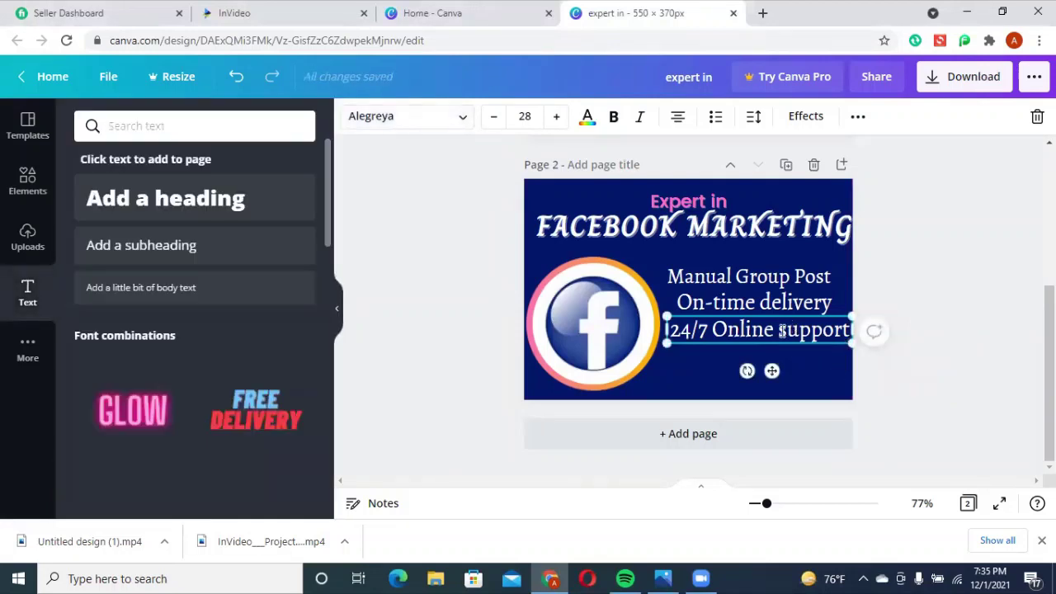
# - Shift the "24/7 Online support" line slightly left, away from the page's right edge and under the other two lines
pyautogui.click(817, 387)
pyautogui.click(762, 333)
pyautogui.moveTo(762, 333); pyautogui.dragTo(758, 329)
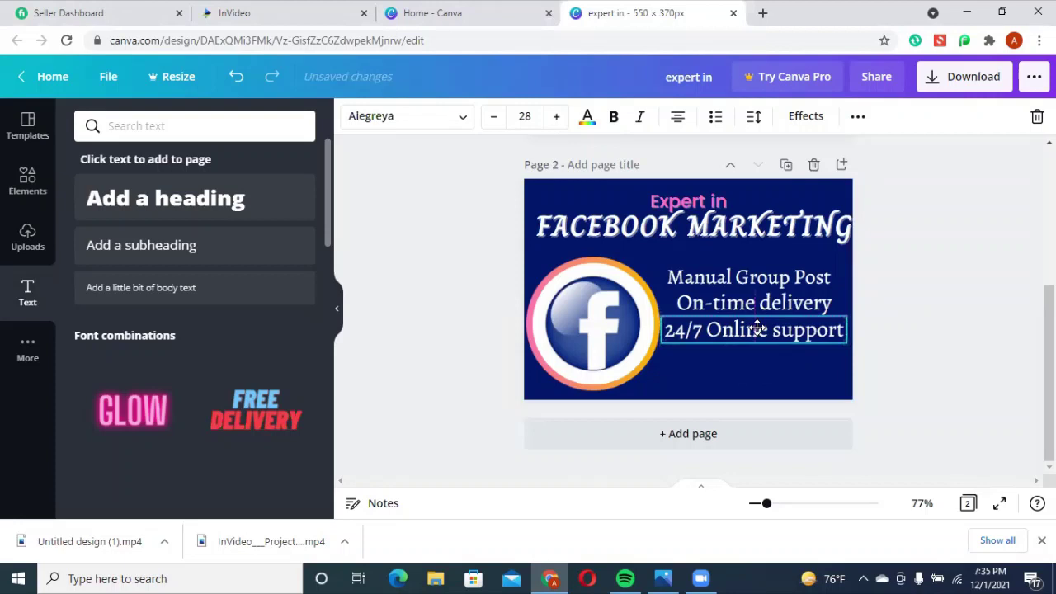
pyautogui.moveTo(759, 326); pyautogui.dragTo(759, 325)
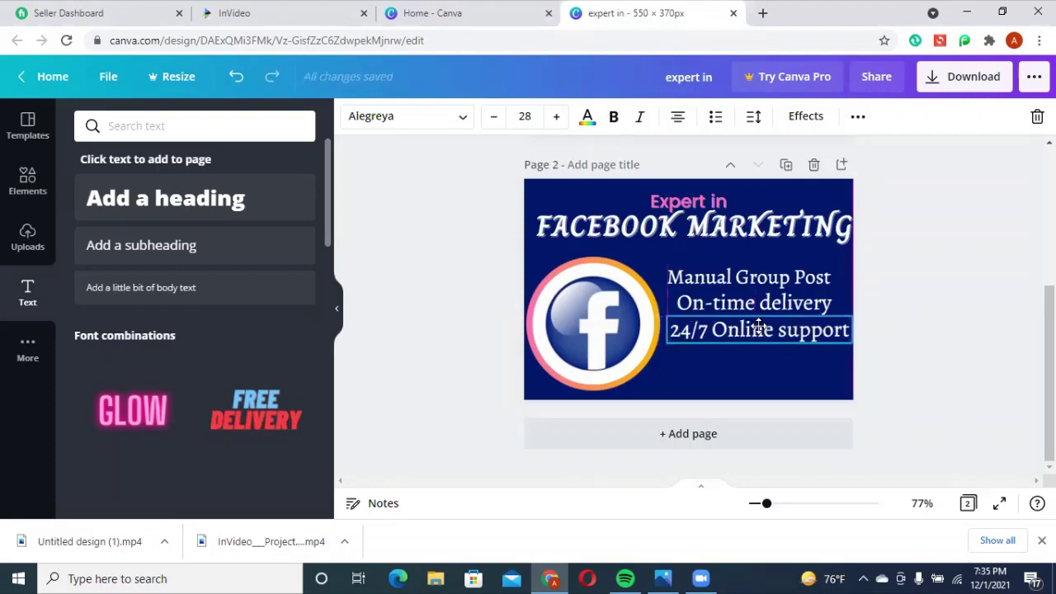
pyautogui.hotkey('shift', 'Left')
pyautogui.click(792, 377)
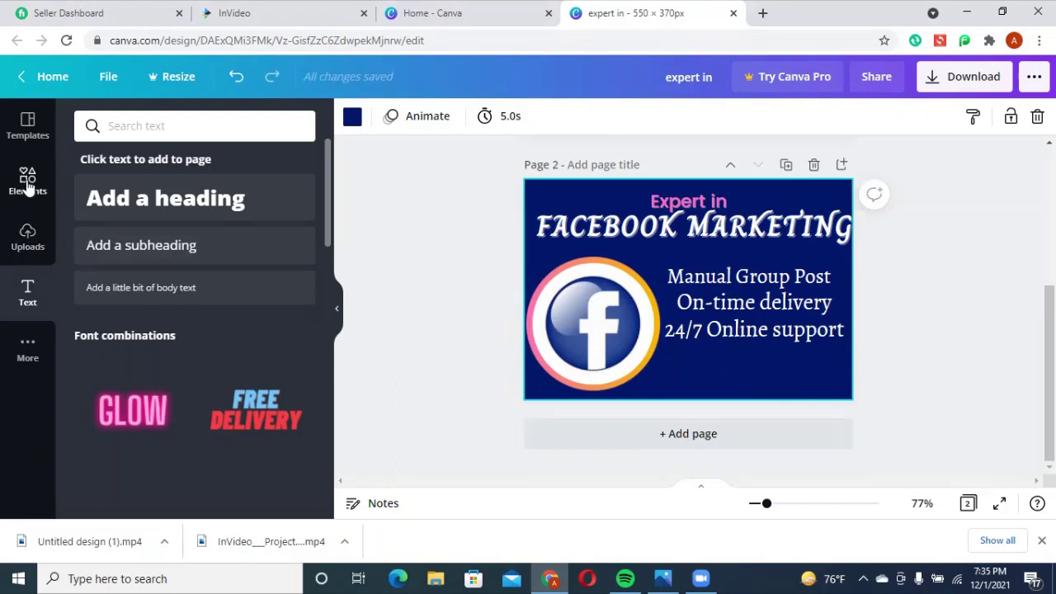
# - Place the uploaded green "ORDER NOW" button image on the page, directly below the "24/7 Online support" line
pyautogui.click(27, 235)
pyautogui.scroll(8, 212, 282)
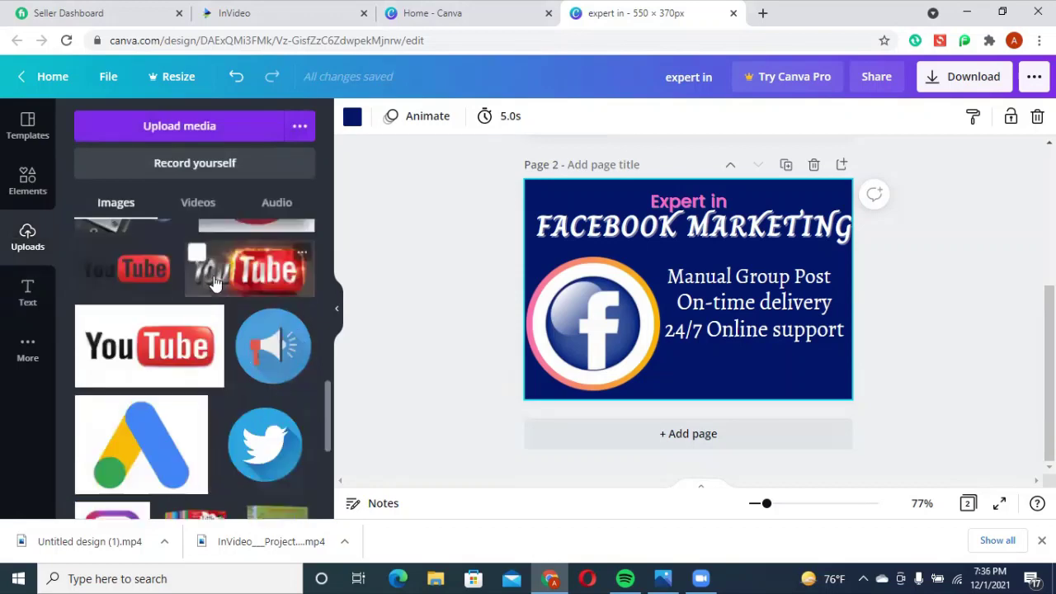
pyautogui.scroll(5, 213, 282)
pyautogui.scroll(-1, 213, 282)
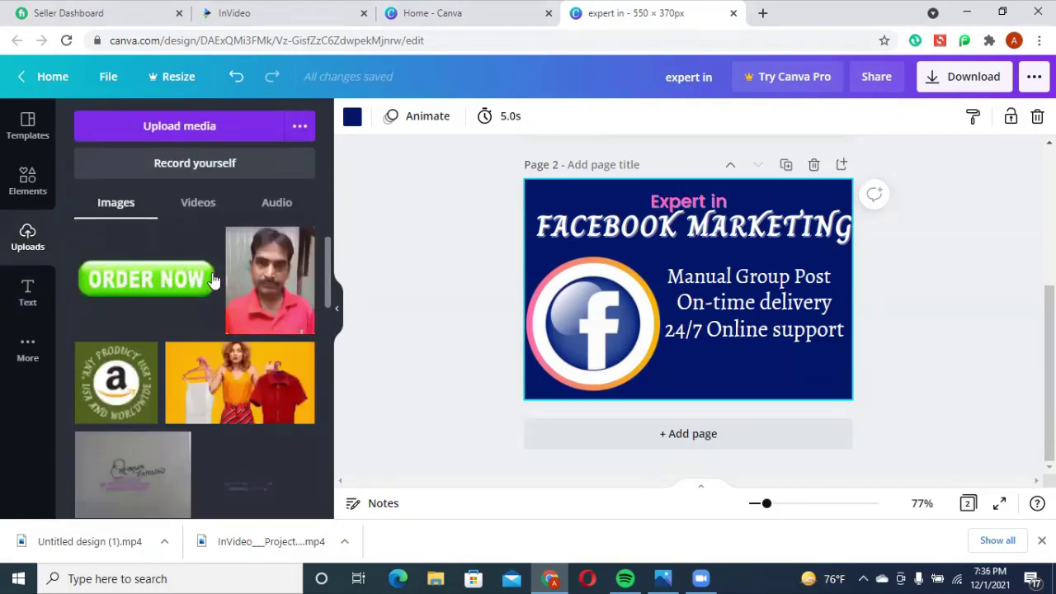
pyautogui.scroll(1, 213, 282)
pyautogui.click(151, 355)
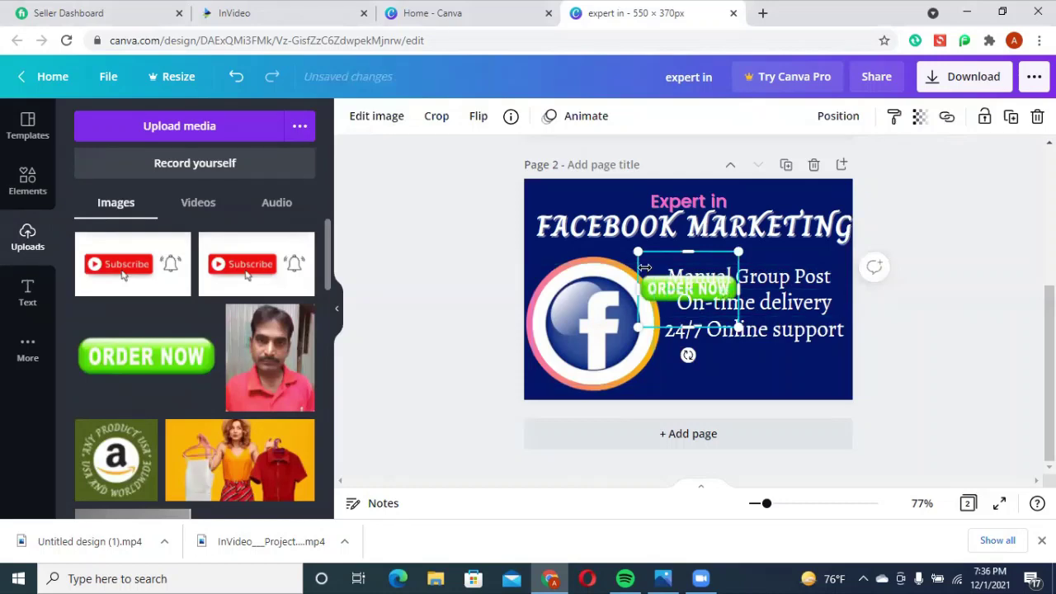
pyautogui.moveTo(658, 274); pyautogui.dragTo(713, 341)
pyautogui.click(908, 275)
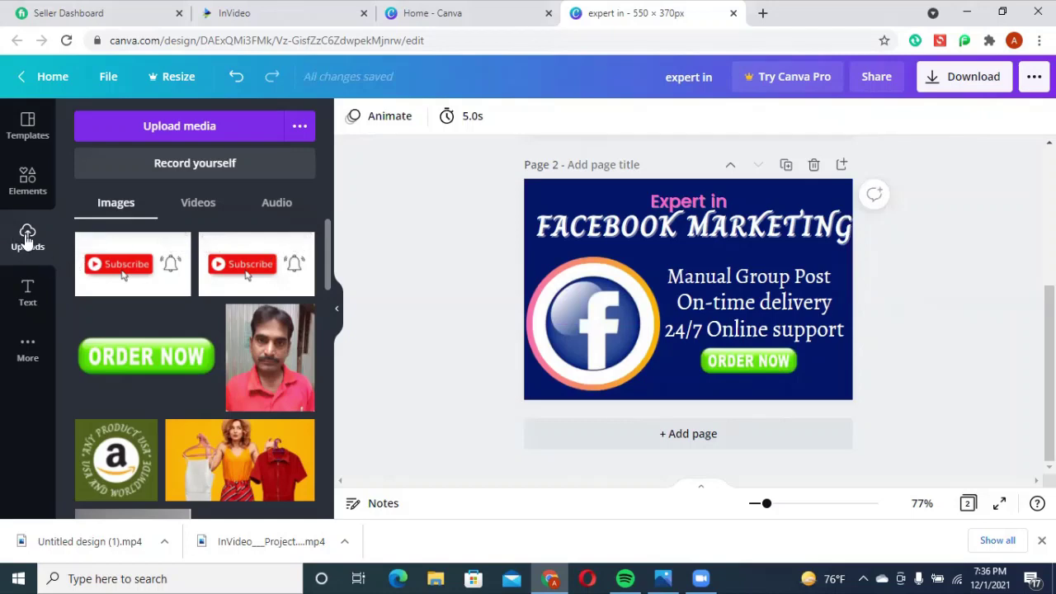
# - Add a new heading text reading "Exclusively on Fiverr" to the page
pyautogui.click(27, 290)
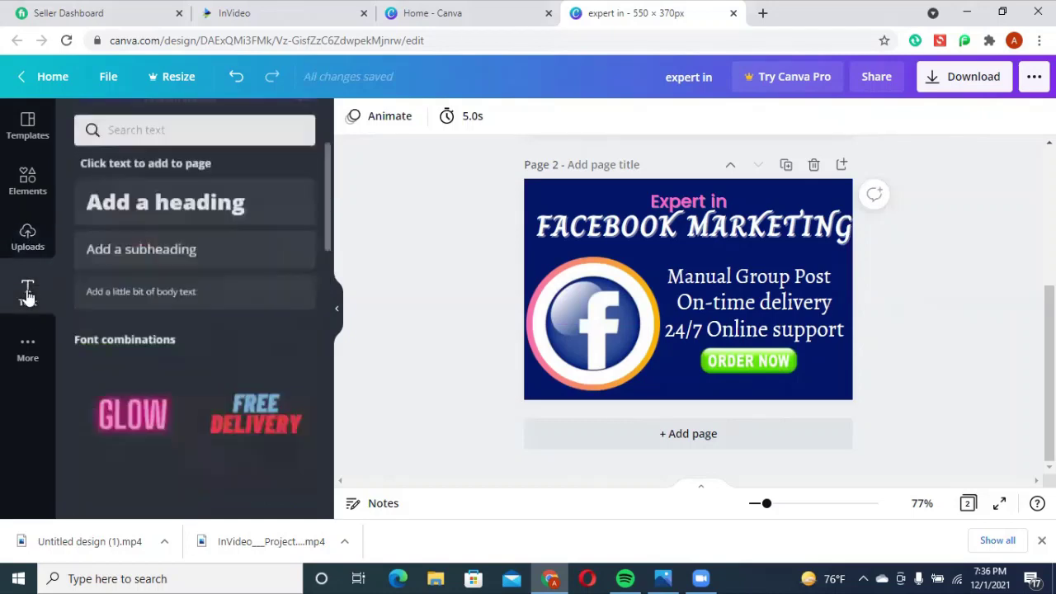
pyautogui.click(157, 204)
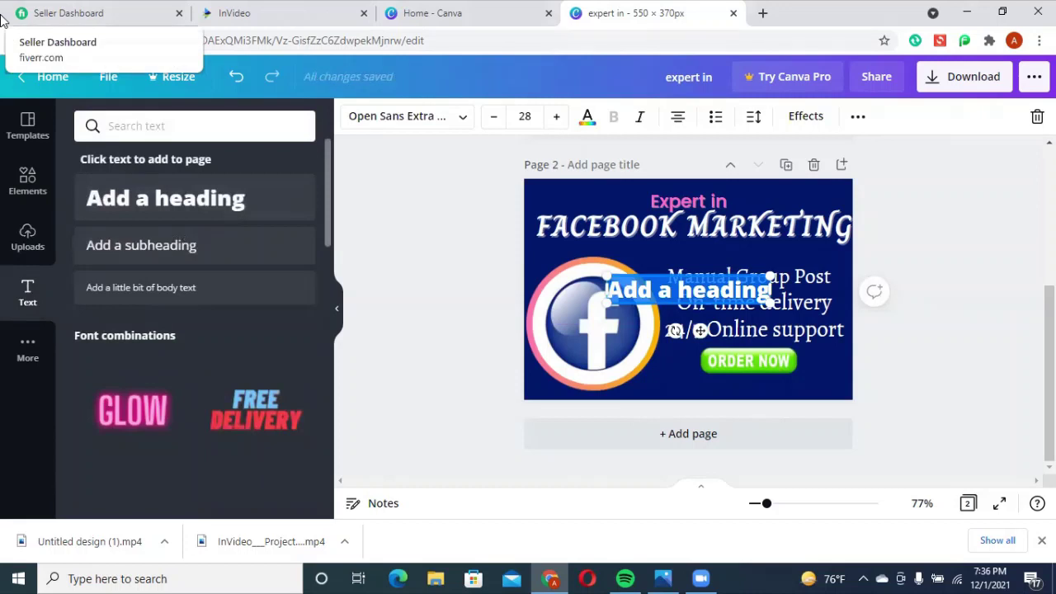
pyautogui.write('Ex')
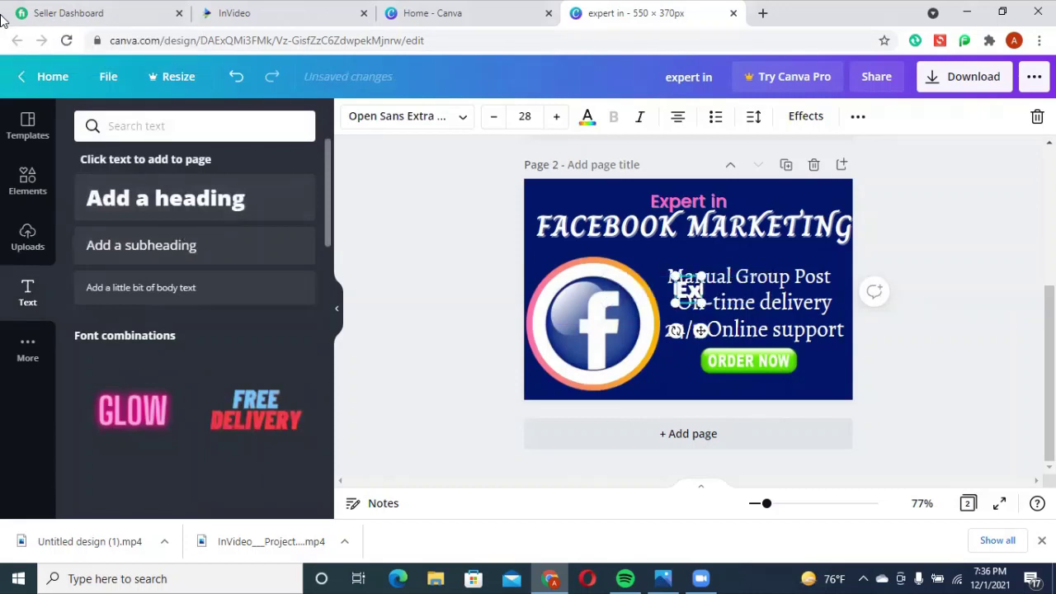
pyautogui.write('clu')
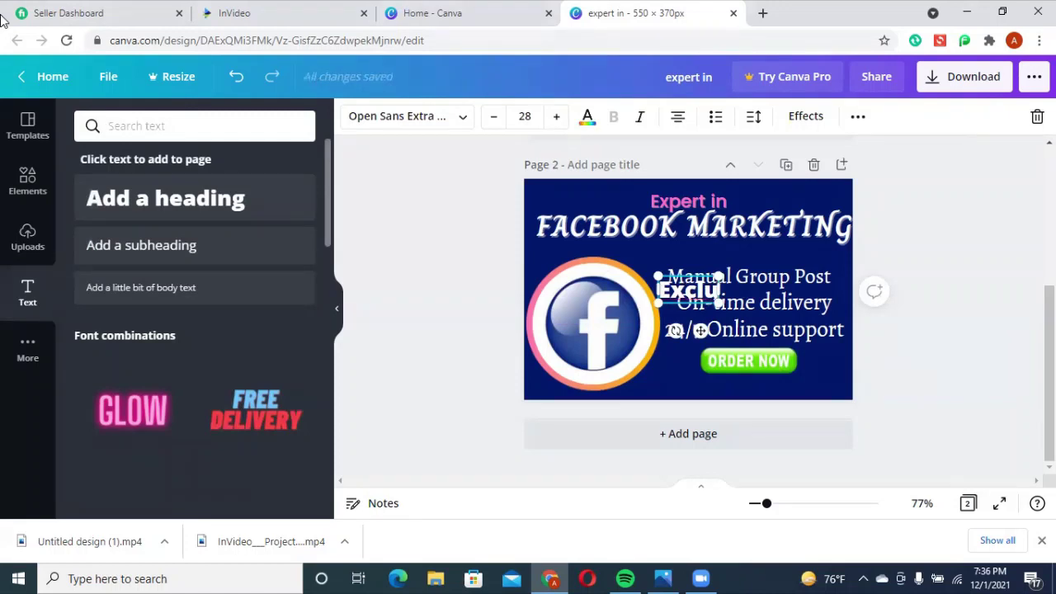
pyautogui.write('siv')
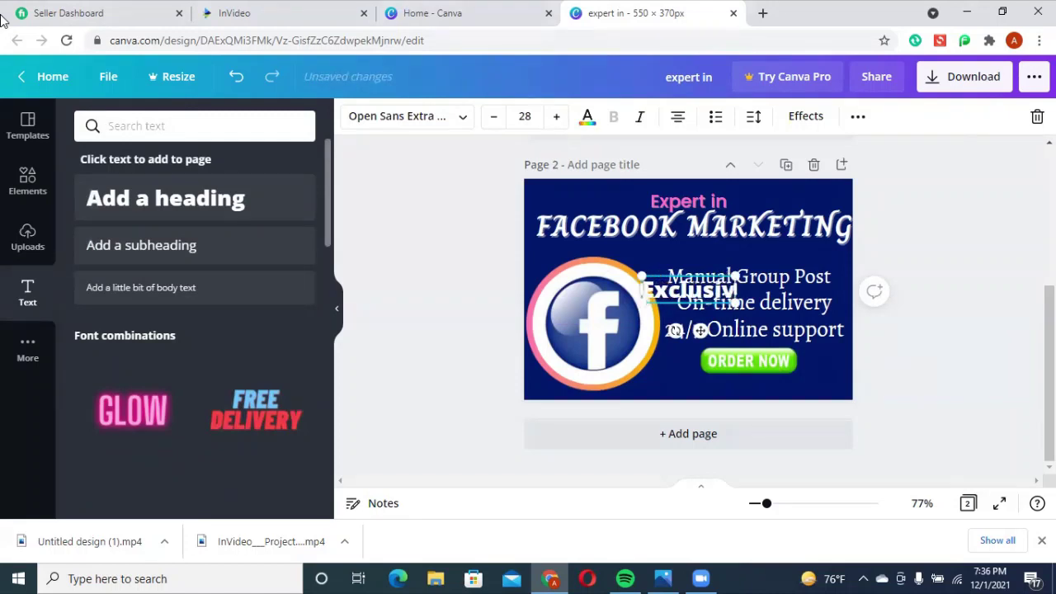
pyautogui.write('ely!')
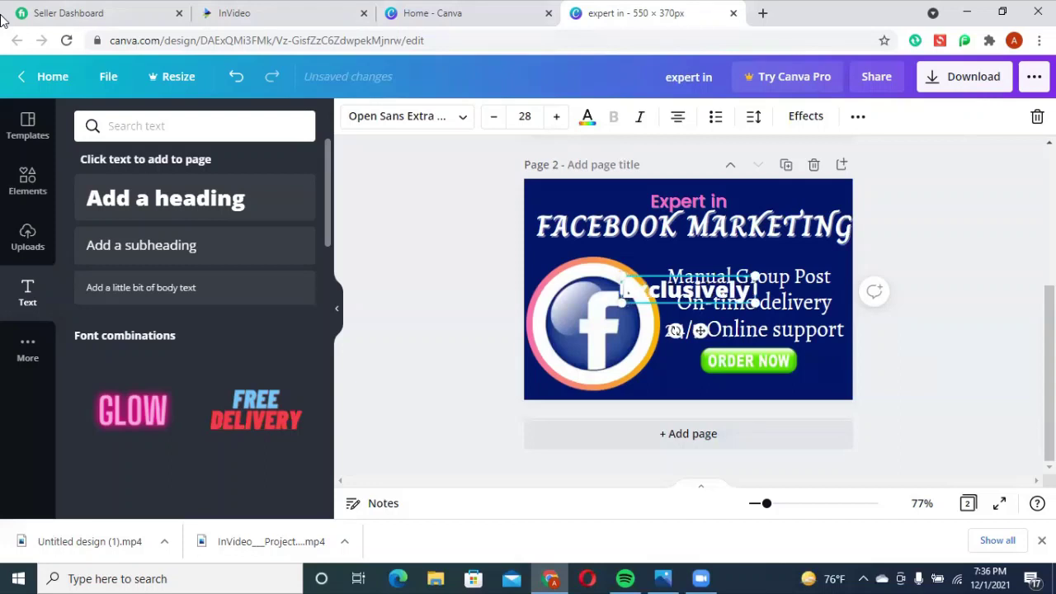
pyautogui.press('BackSpace')
pyautogui.write('on')
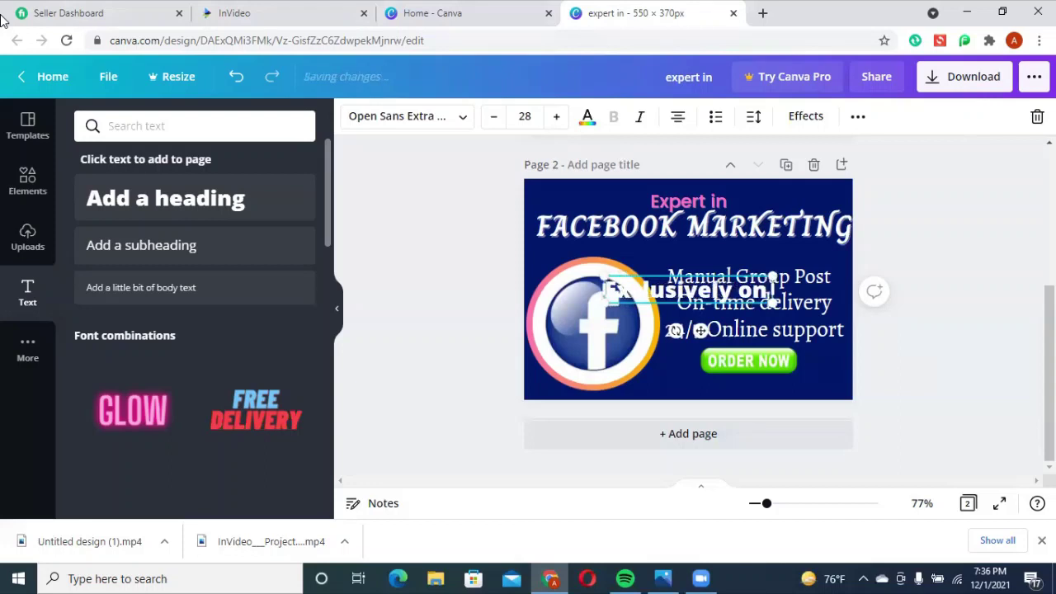
pyautogui.write(' F')
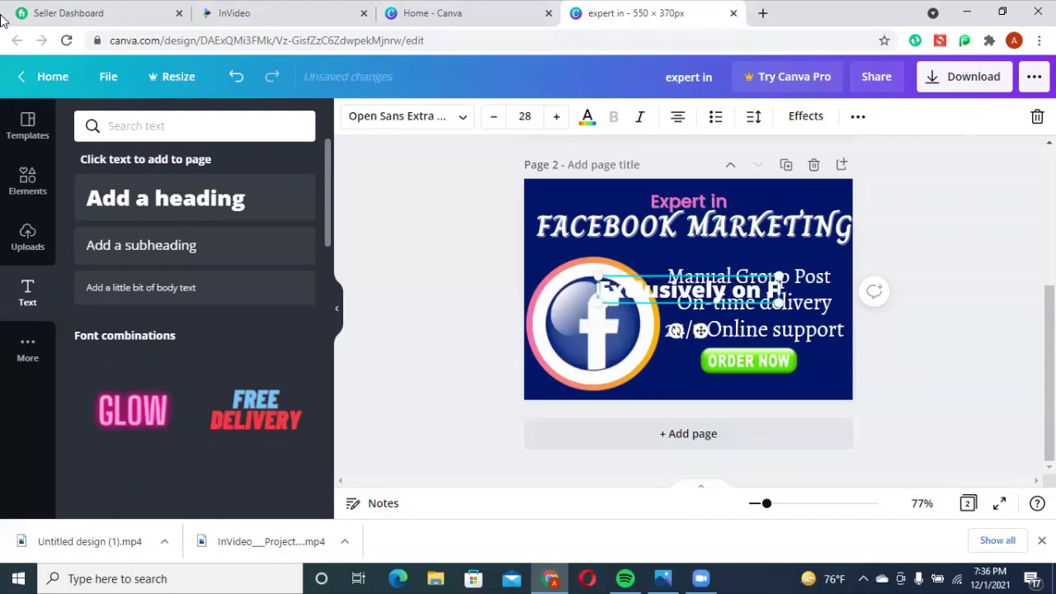
pyautogui.write('iverr')
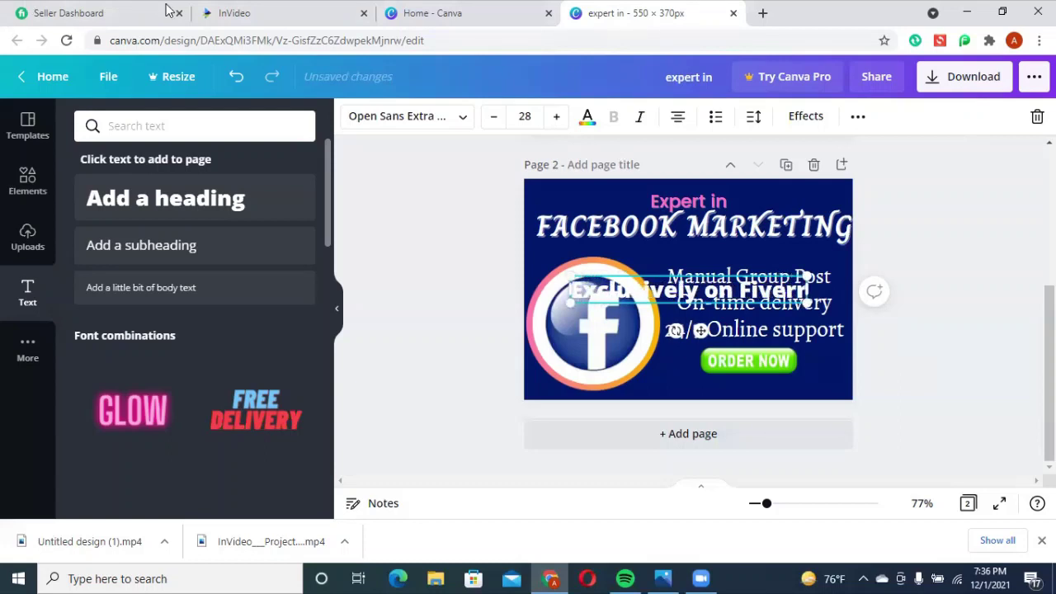
# - Set the "Exclusively on Fiverr" text in Alegreya and move it below the "ORDER NOW" button
pyautogui.click(420, 119)
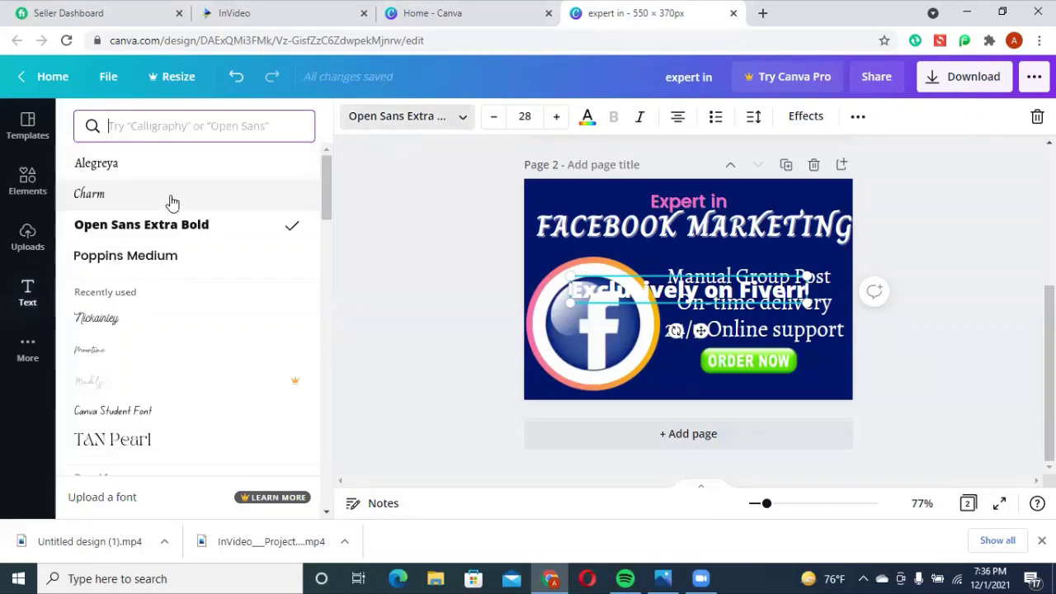
pyautogui.click(167, 174)
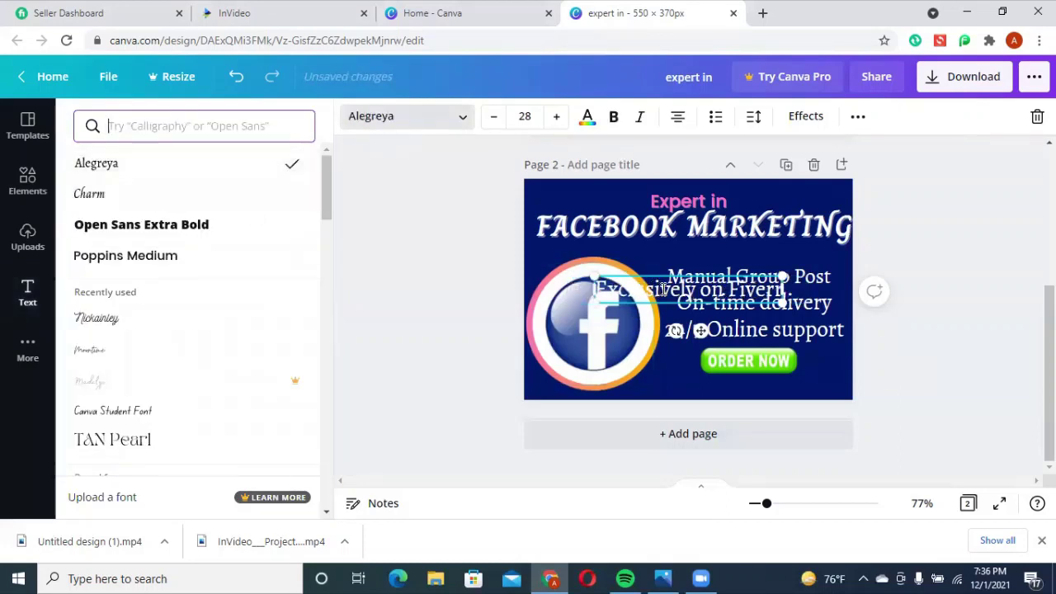
pyautogui.press('Escape')
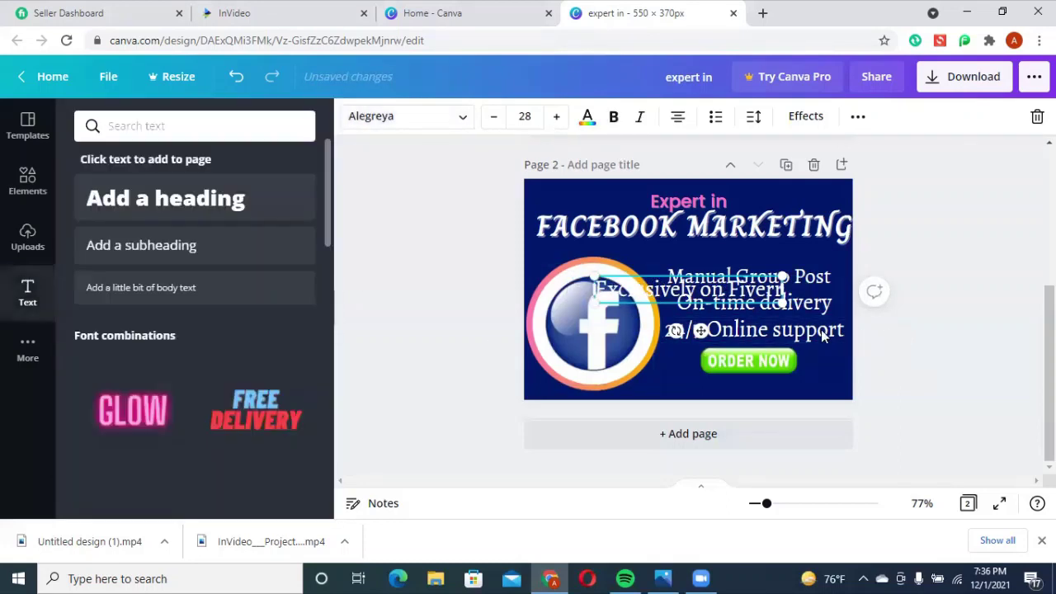
pyautogui.click(684, 371)
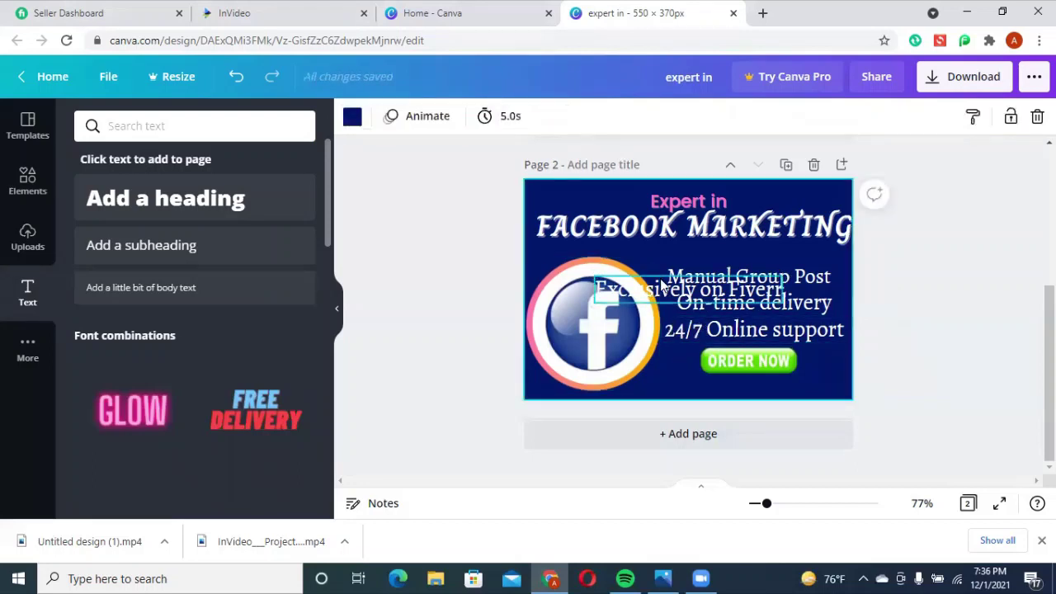
pyautogui.moveTo(673, 288); pyautogui.dragTo(735, 382)
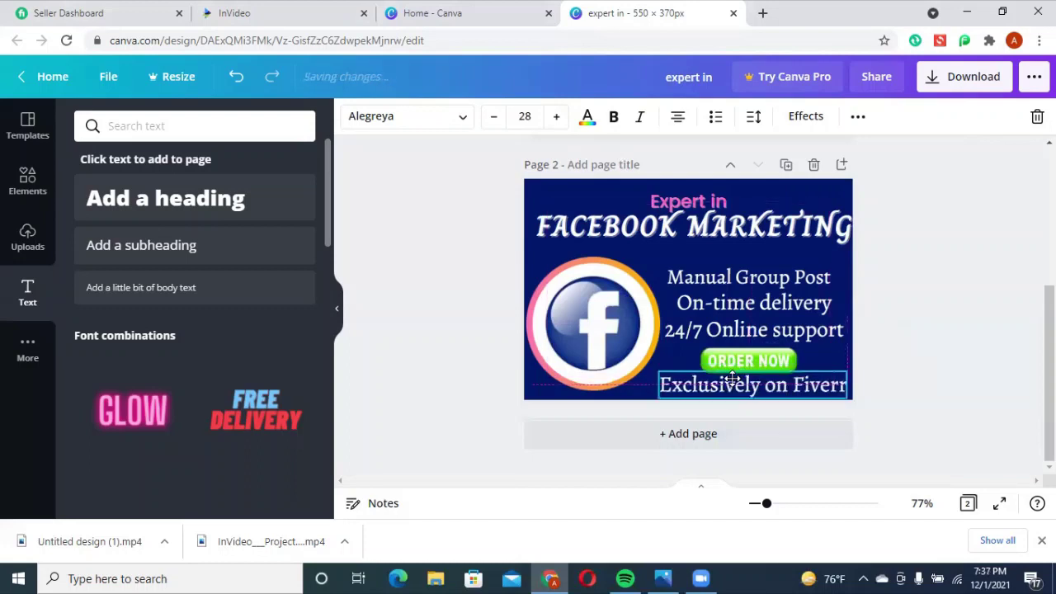
pyautogui.click(904, 324)
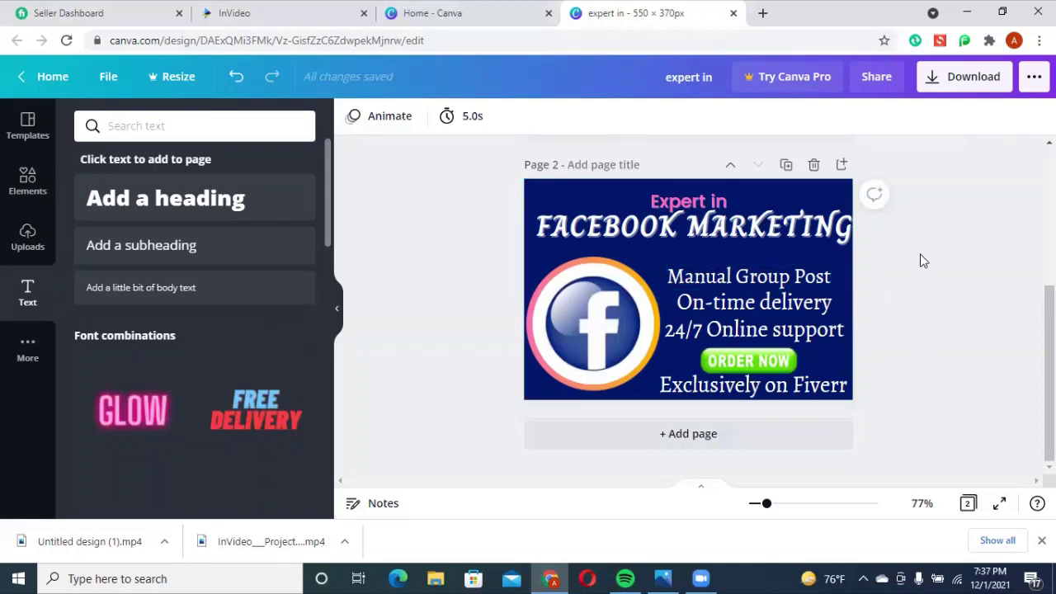
# - Color the "On-time delivery" text pink and the "24/7 Online support" text orange-yellow, using the document colors
pyautogui.click(741, 307)
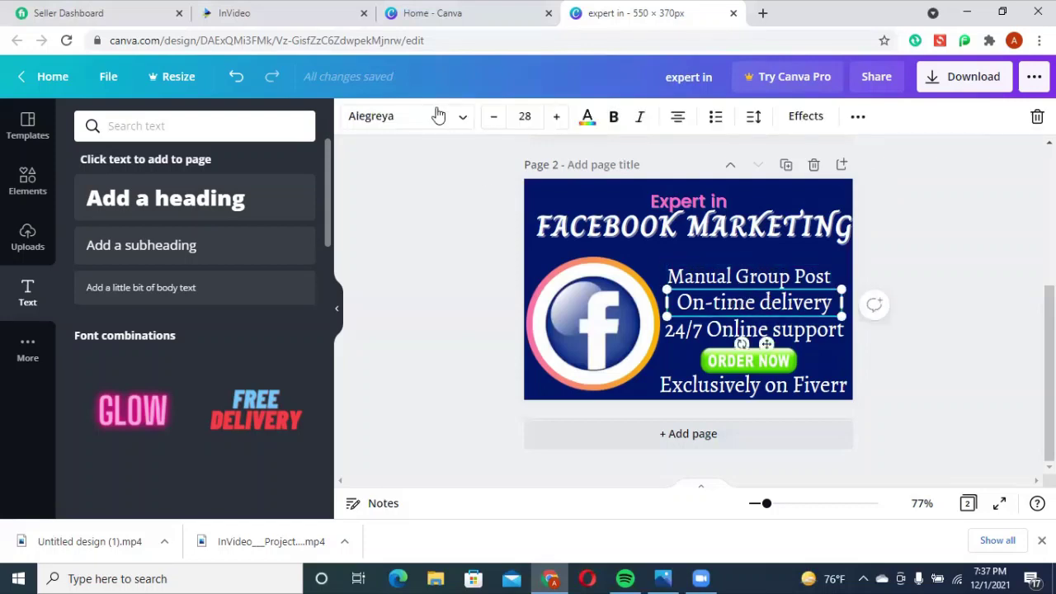
pyautogui.click(588, 118)
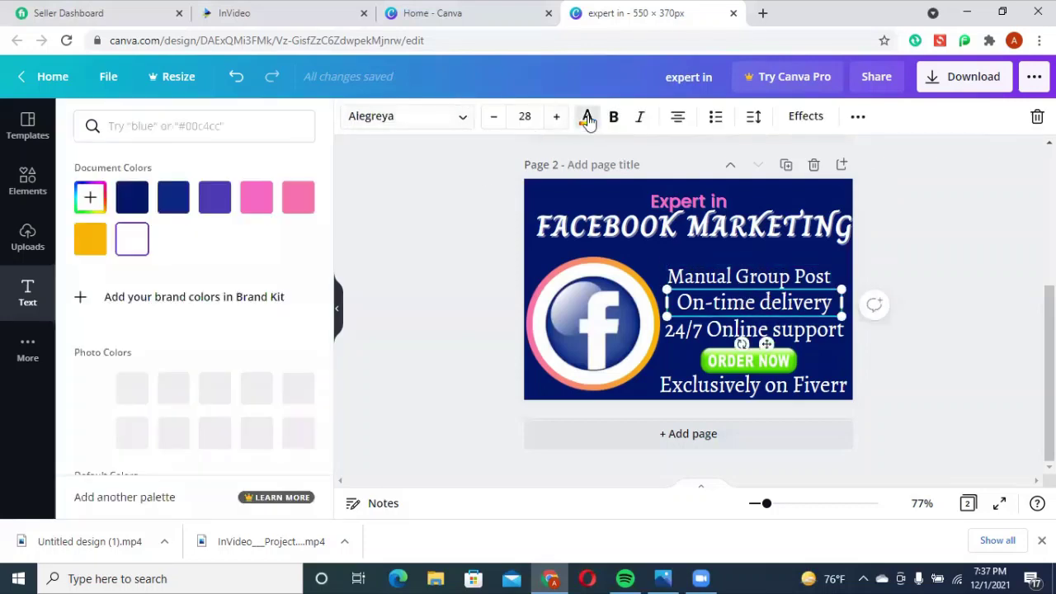
pyautogui.click(257, 202)
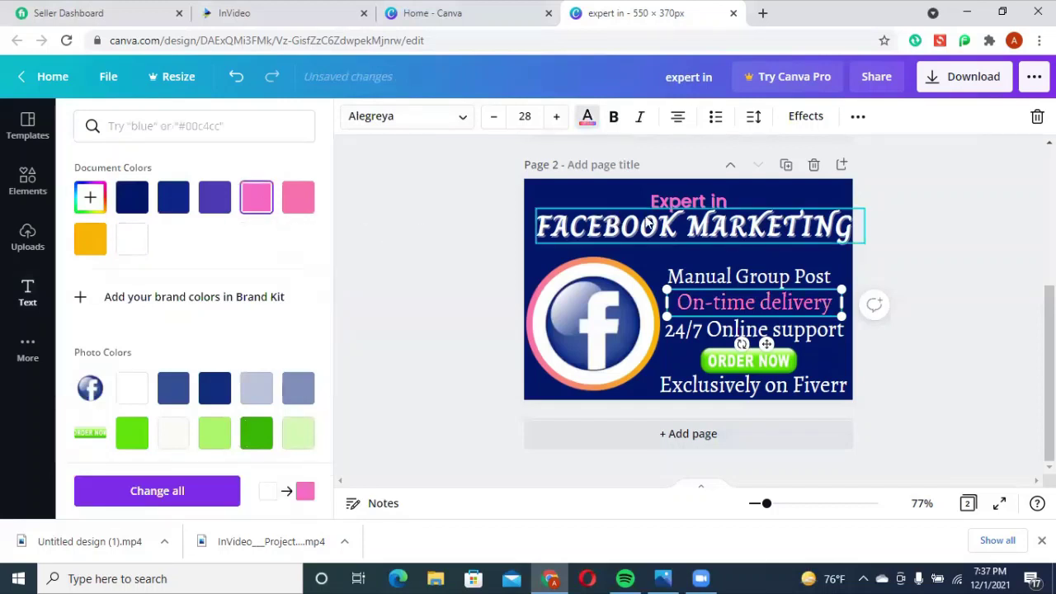
pyautogui.click(798, 327)
pyautogui.click(91, 240)
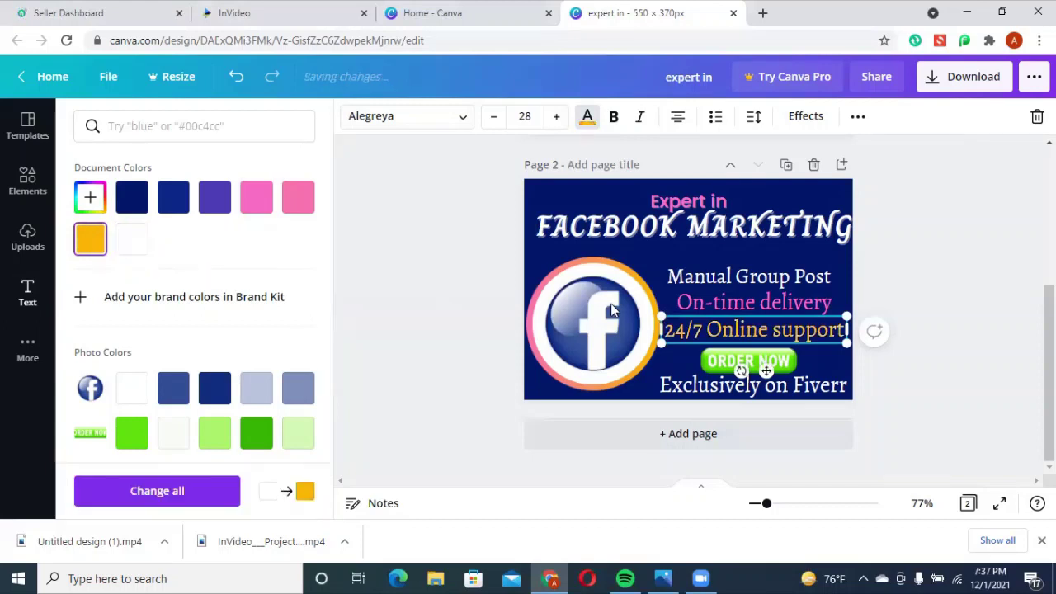
# - Color the "Exclusively on Fiverr" text light green, using a photo color from the "ORDER NOW" image
pyautogui.click(726, 394)
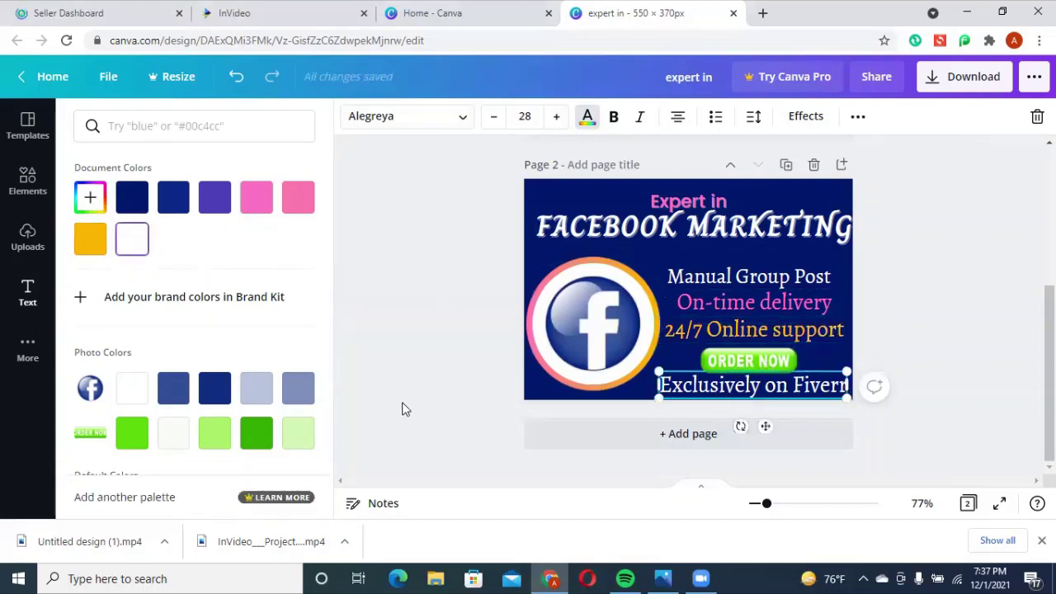
pyautogui.click(214, 437)
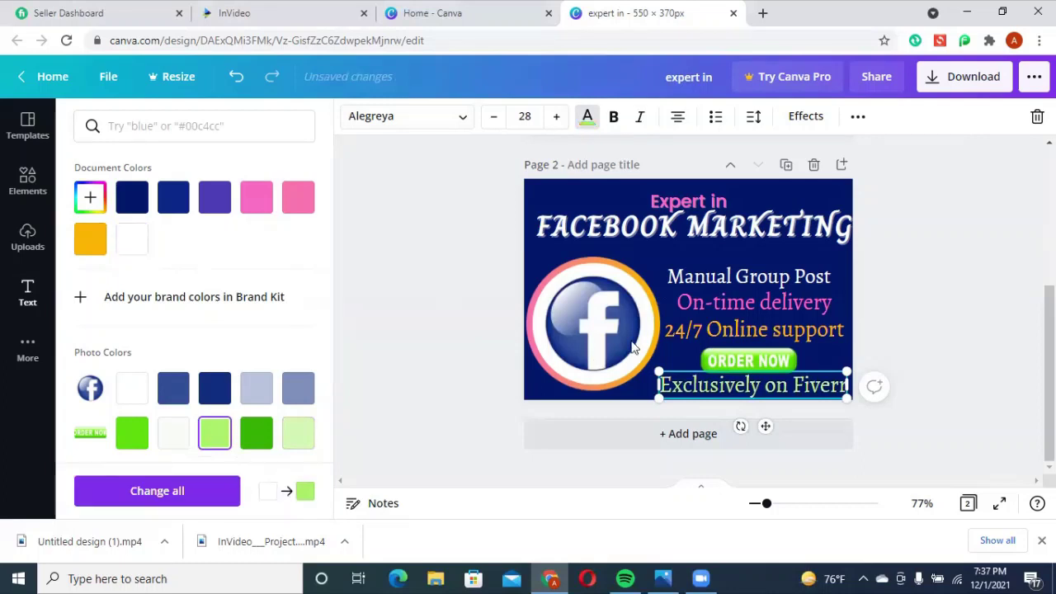
pyautogui.click(941, 246)
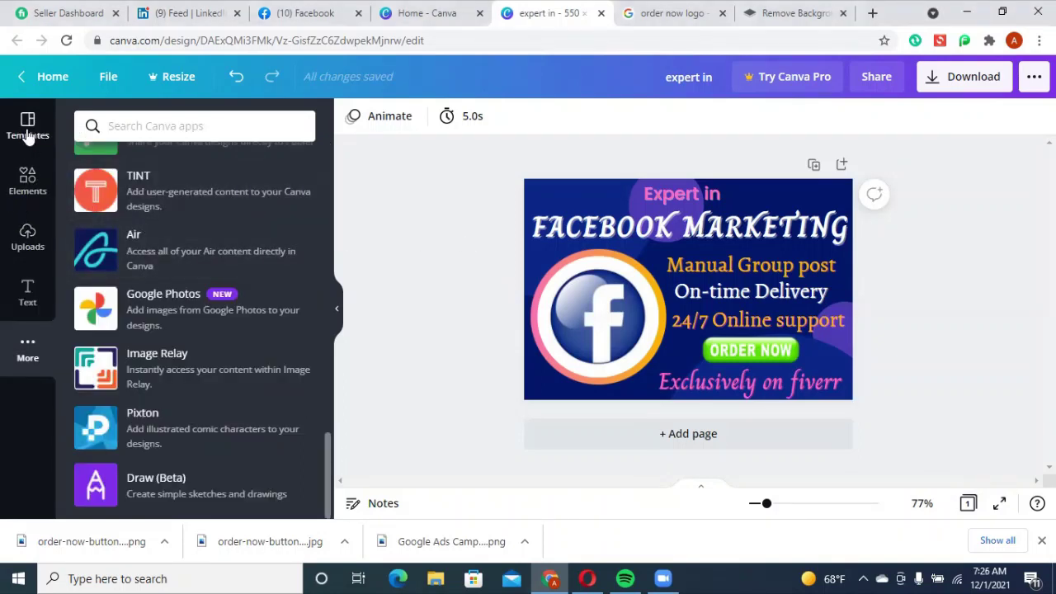
# - Browse the available templates and the full set of recently used elements
pyautogui.click(28, 128)
pyautogui.scroll(-6, 181, 257)
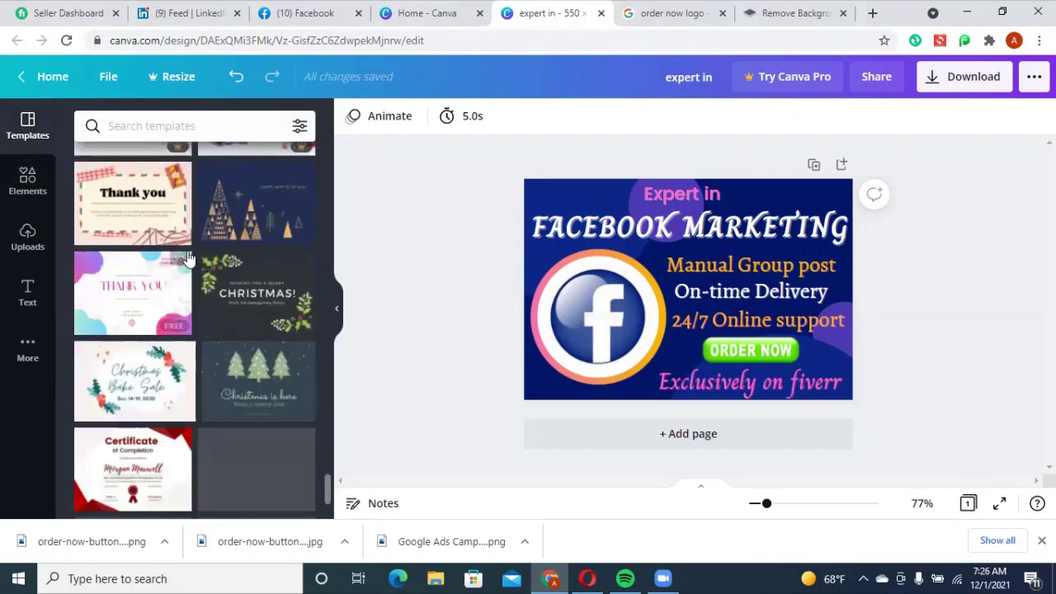
pyautogui.scroll(-2, 140, 247)
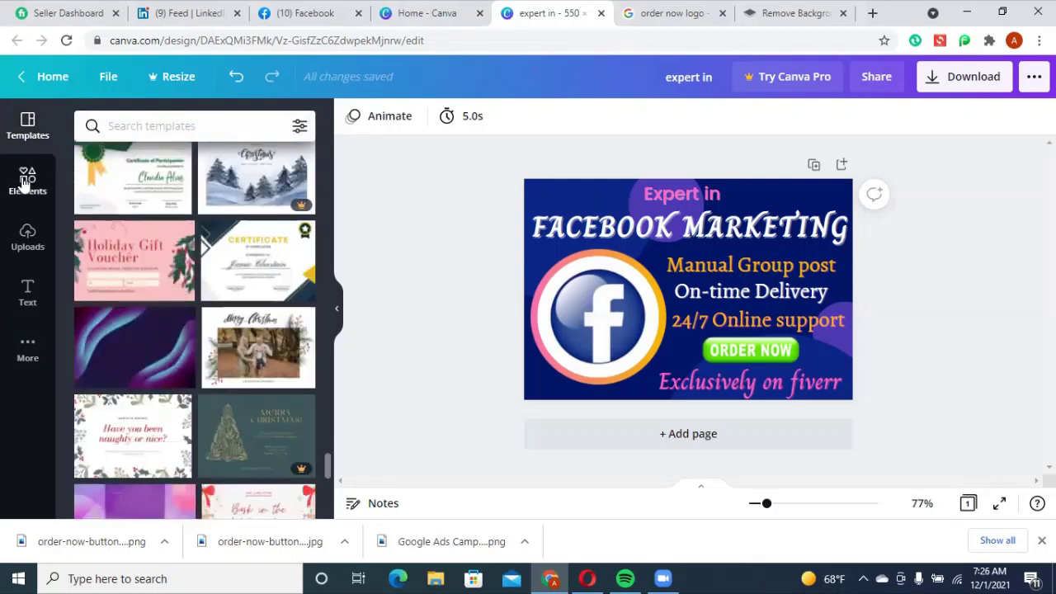
pyautogui.click(27, 178)
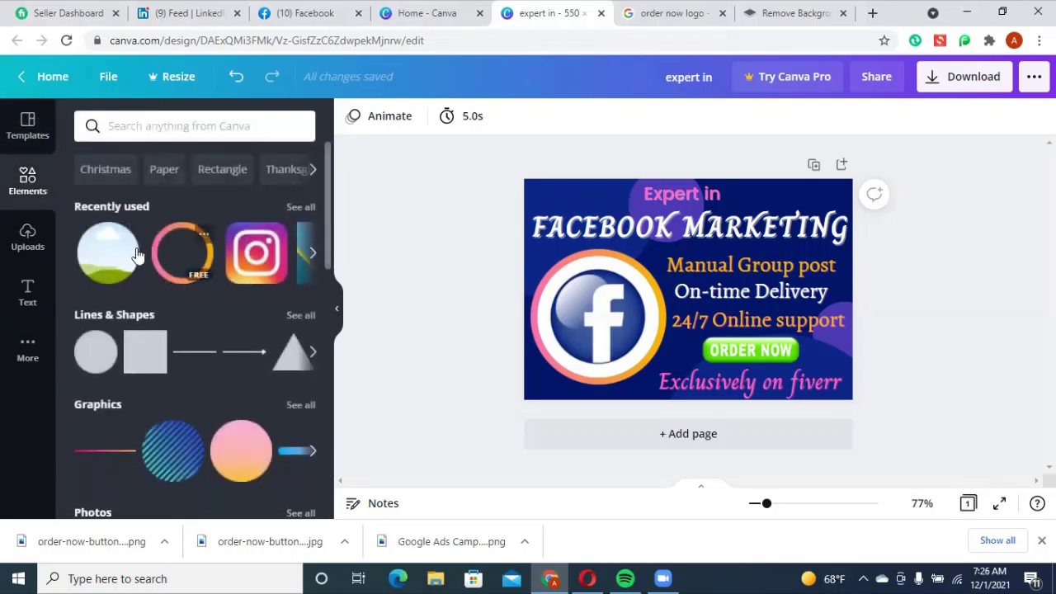
pyautogui.click(300, 207)
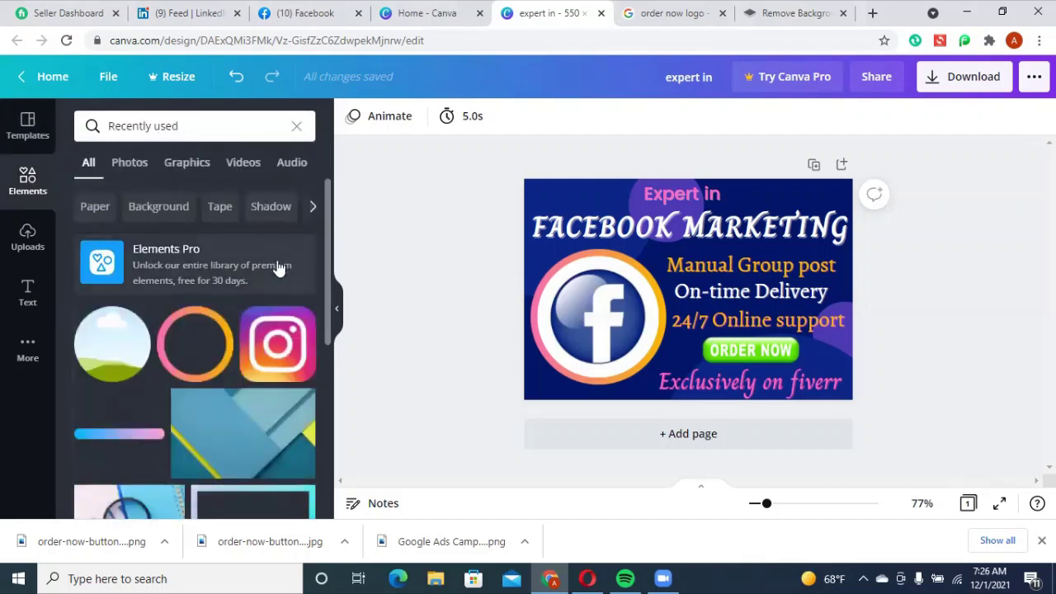
pyautogui.scroll(-5, 276, 272)
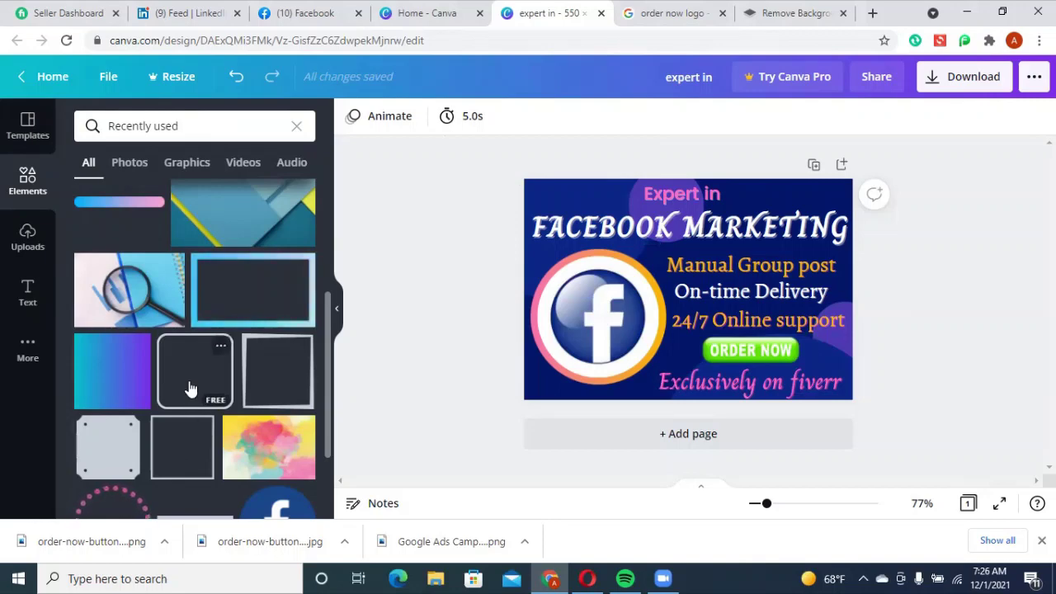
pyautogui.scroll(-3, 184, 375)
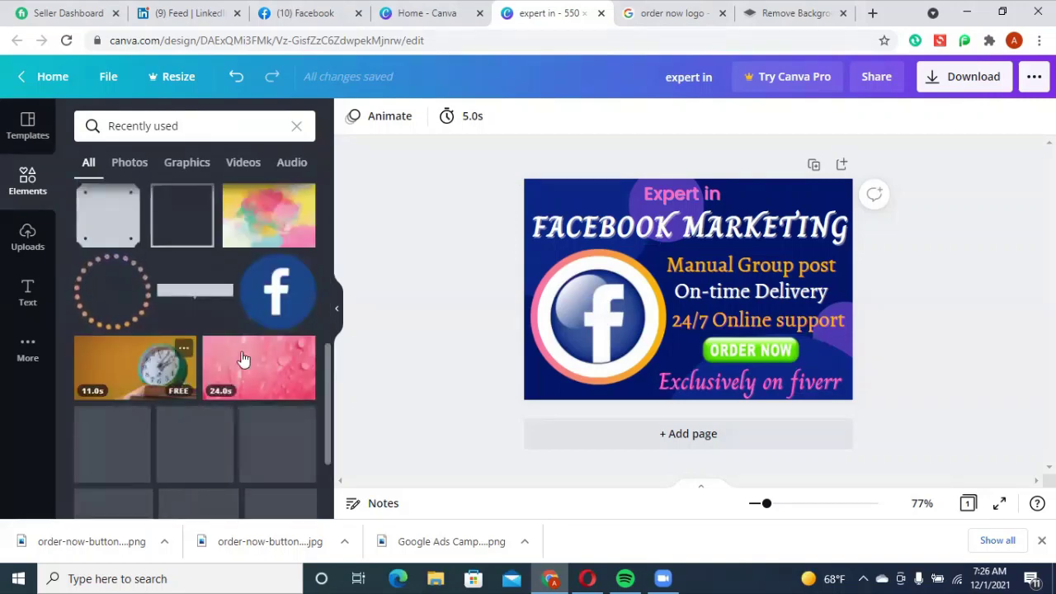
pyautogui.scroll(-1, 240, 349)
pyautogui.scroll(2, 165, 321)
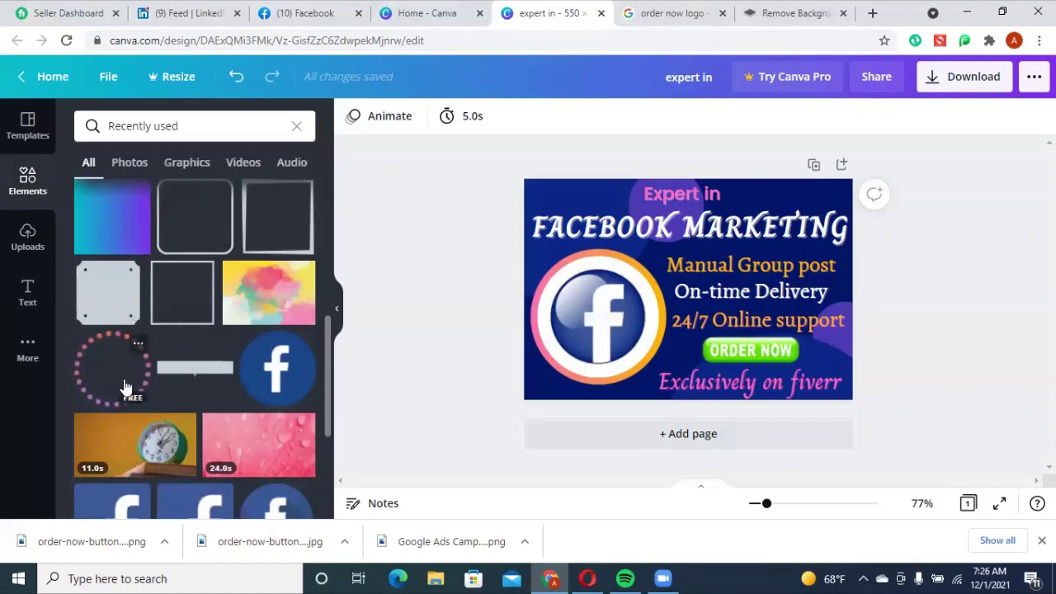
pyautogui.scroll(-2, 222, 341)
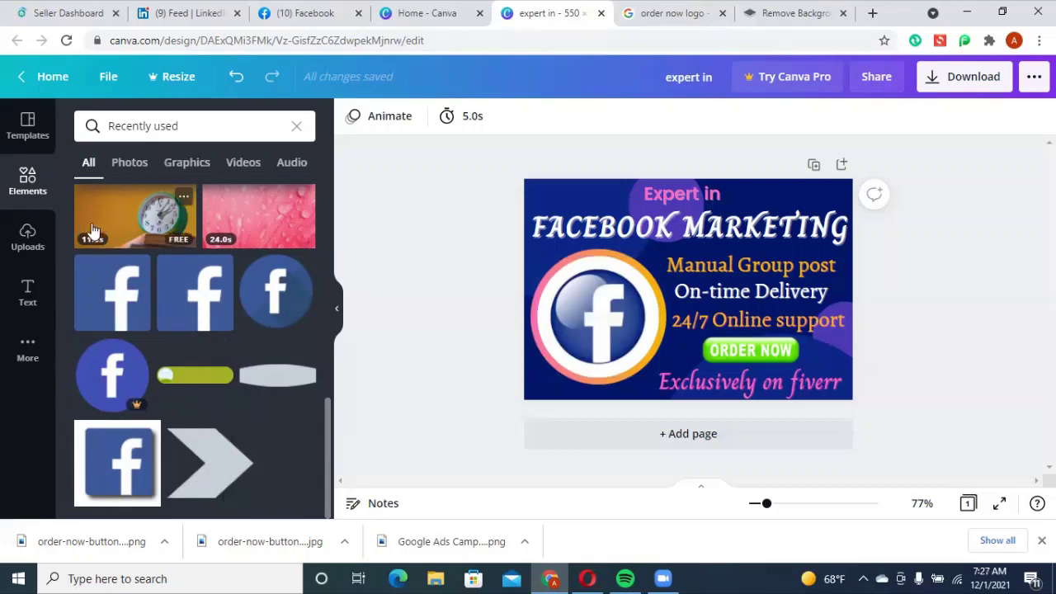
pyautogui.click(297, 128)
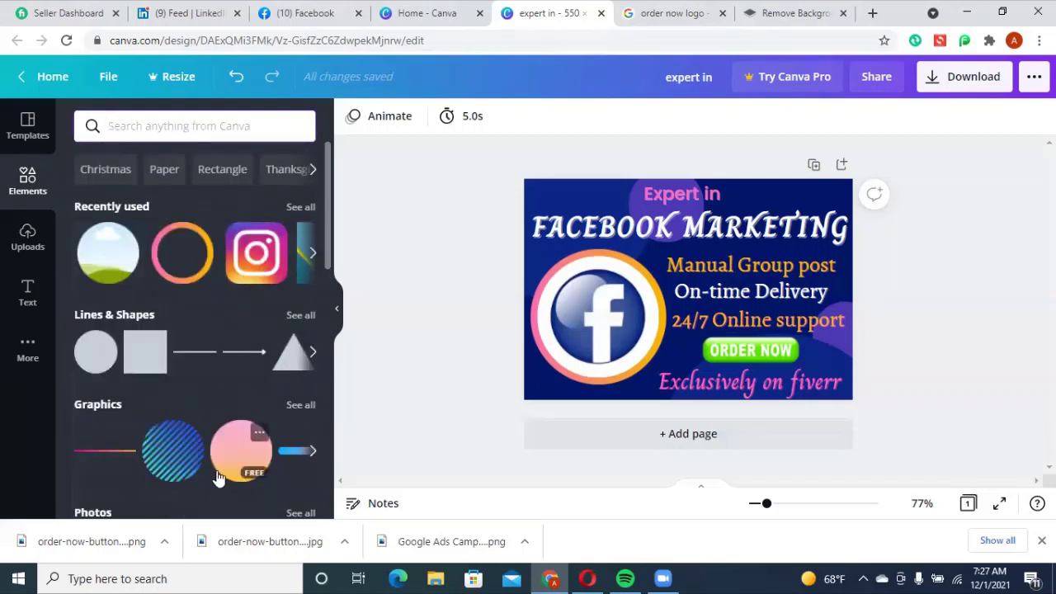
# - Browse the full graphics collection, including the gradient, sticker, Coronavirus, Bold Foliage and Zodiac Symbols sets, and return to the templates
pyautogui.scroll(-1, 214, 442)
pyautogui.click(312, 373)
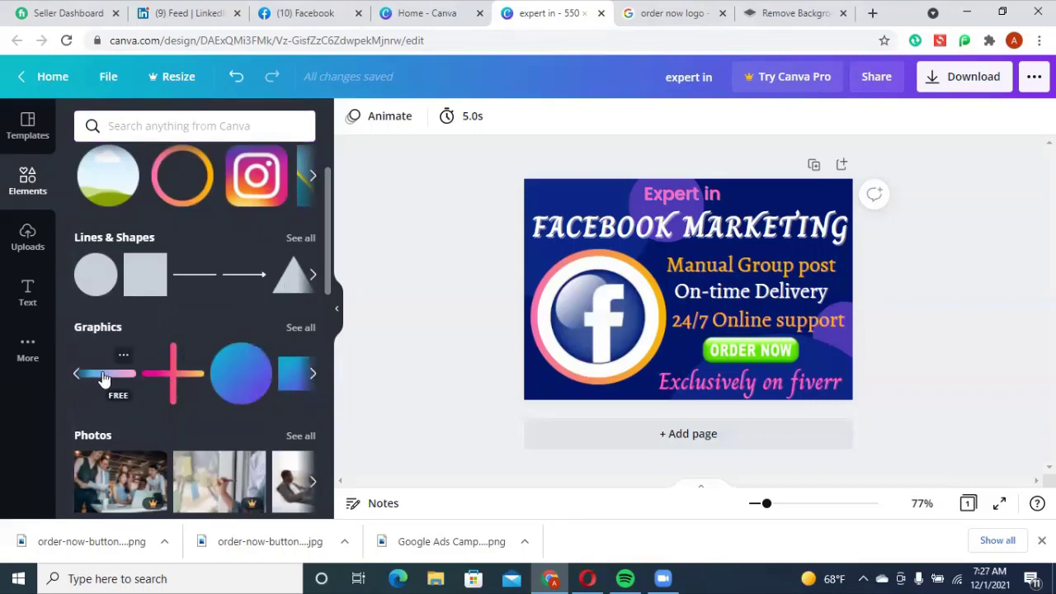
pyautogui.click(301, 329)
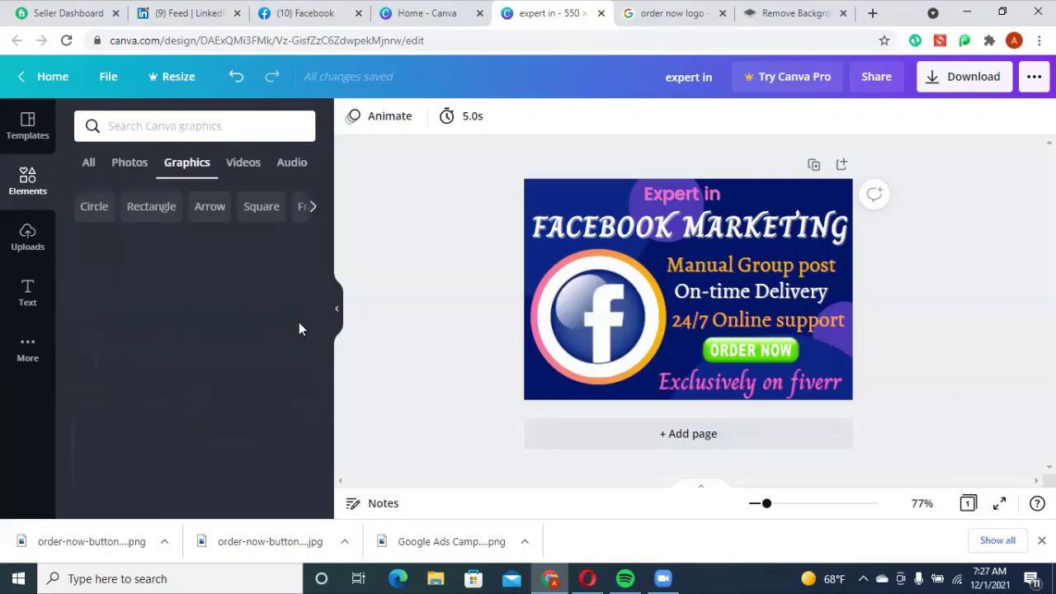
pyautogui.scroll(-3, 264, 327)
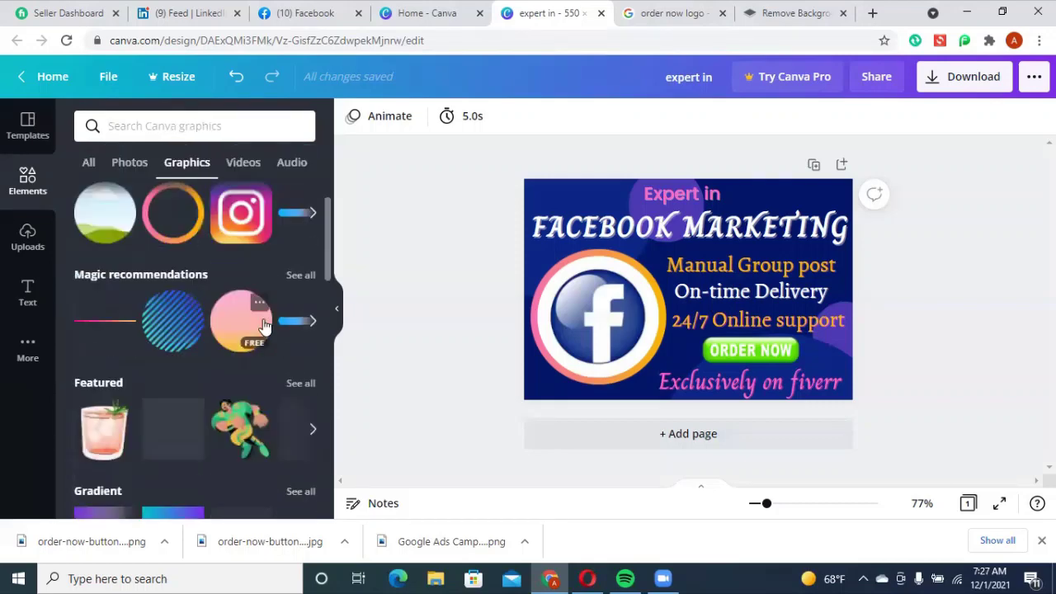
pyautogui.scroll(1, 265, 325)
pyautogui.scroll(-3, 264, 326)
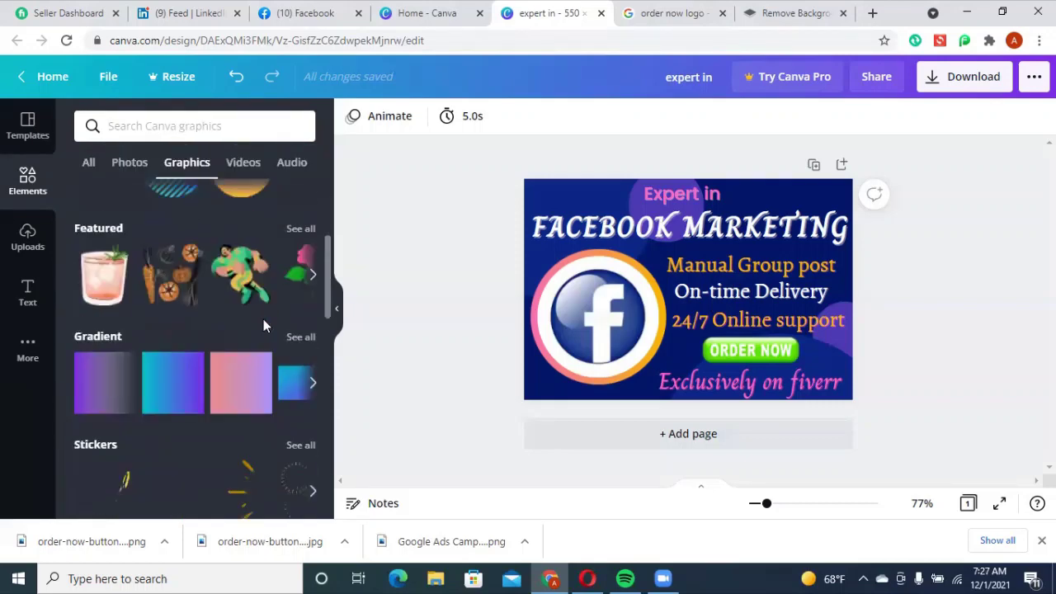
pyautogui.scroll(-2, 265, 325)
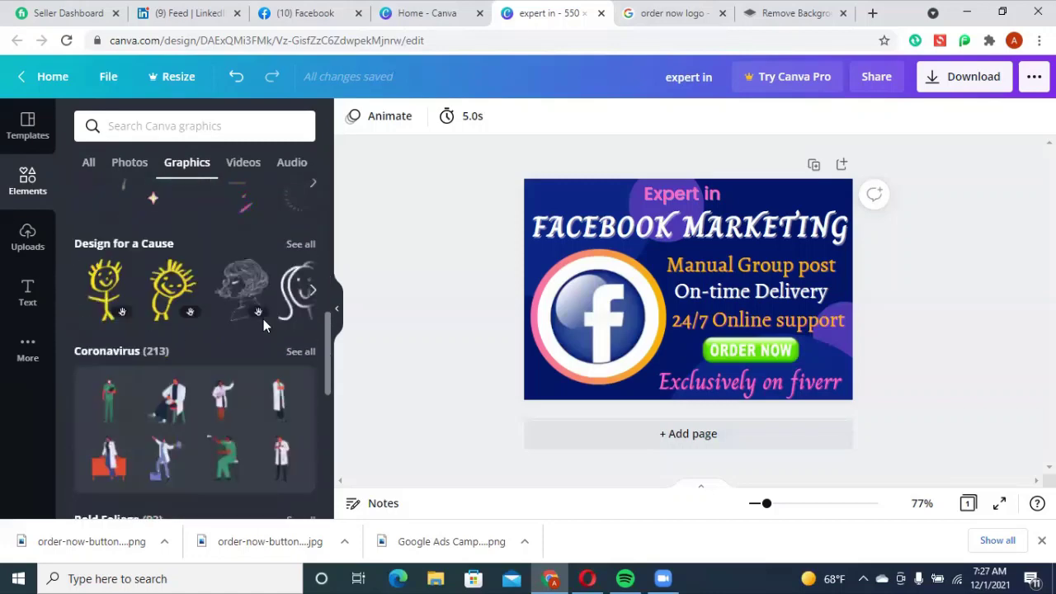
pyautogui.scroll(-2, 206, 344)
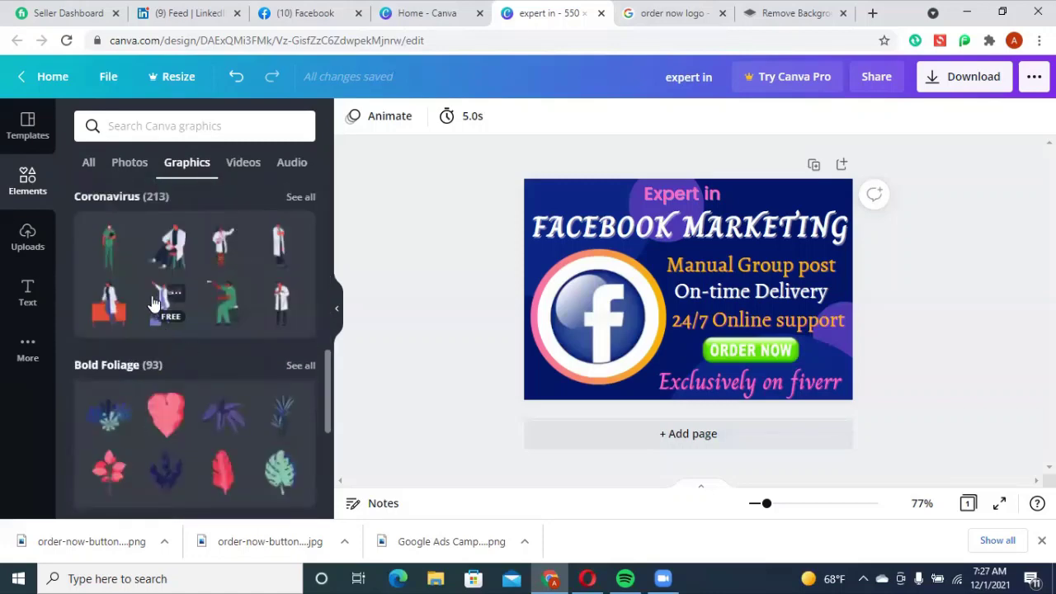
pyautogui.scroll(-2, 235, 293)
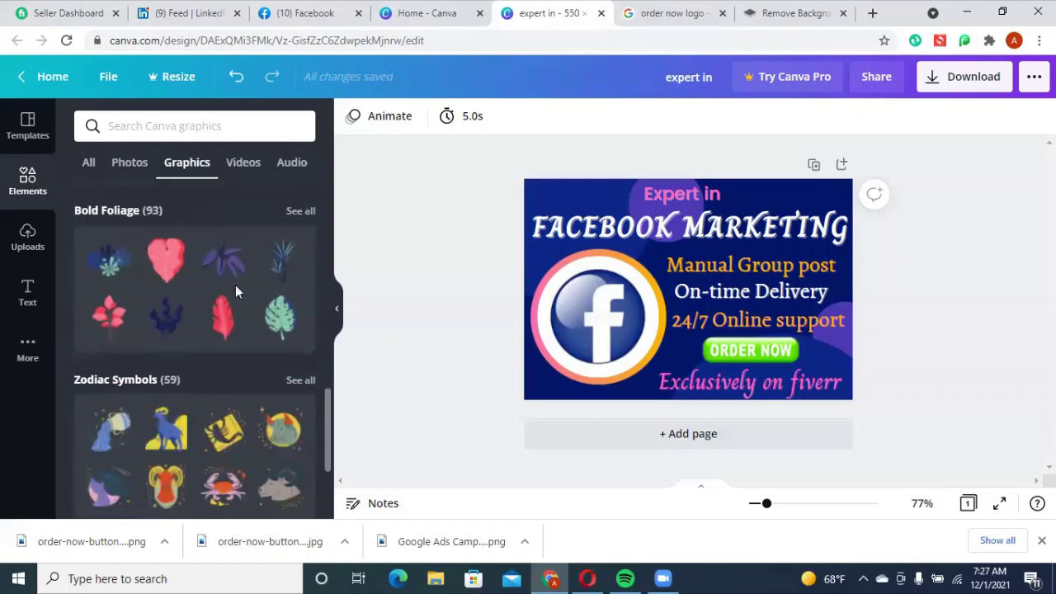
pyautogui.scroll(-2, 235, 291)
pyautogui.scroll(8, 231, 297)
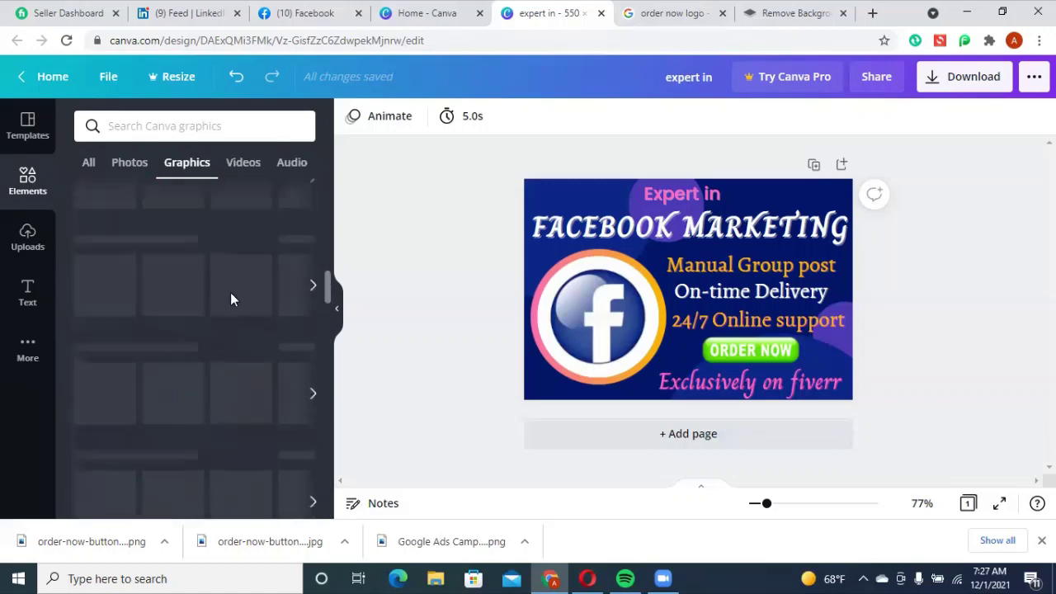
pyautogui.scroll(5, 222, 293)
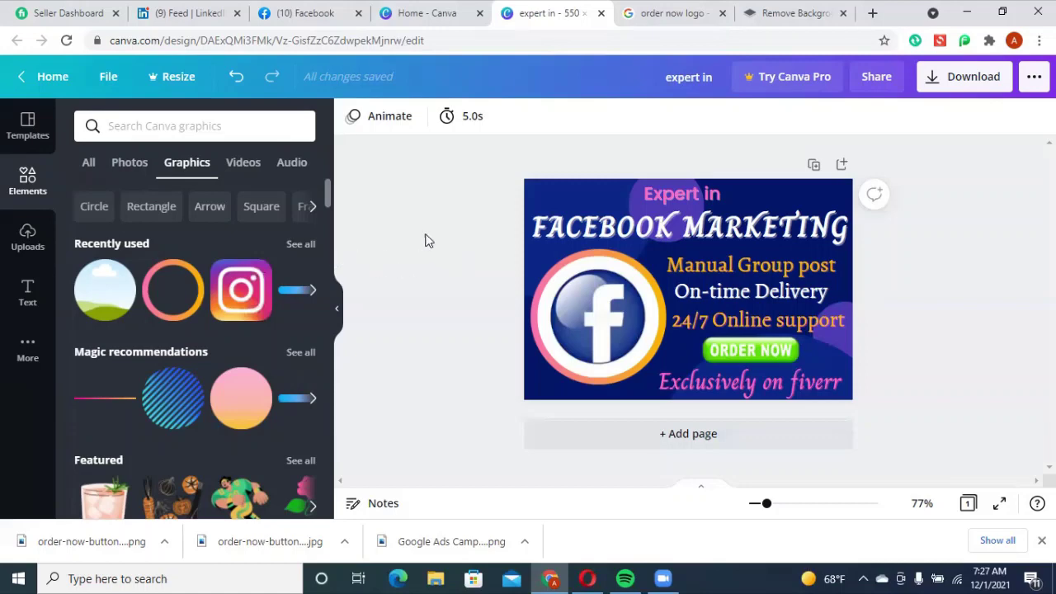
pyautogui.click(27, 122)
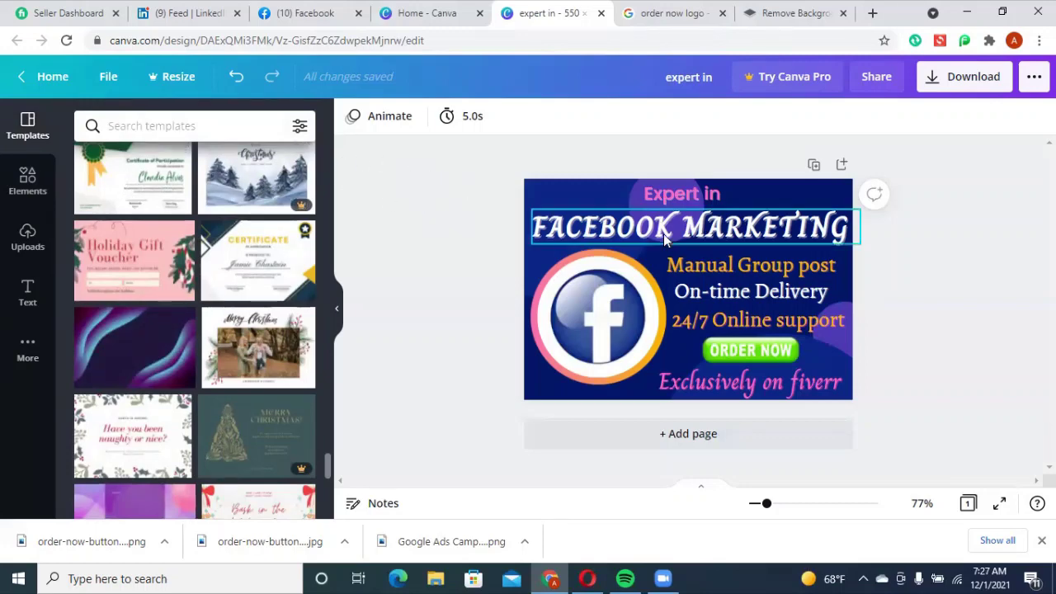
# - Review the text effects, additional formatting options and transparency setting of the "FACEBOOK MARKETING" heading, leaving the transparency at 100
pyautogui.click(687, 230)
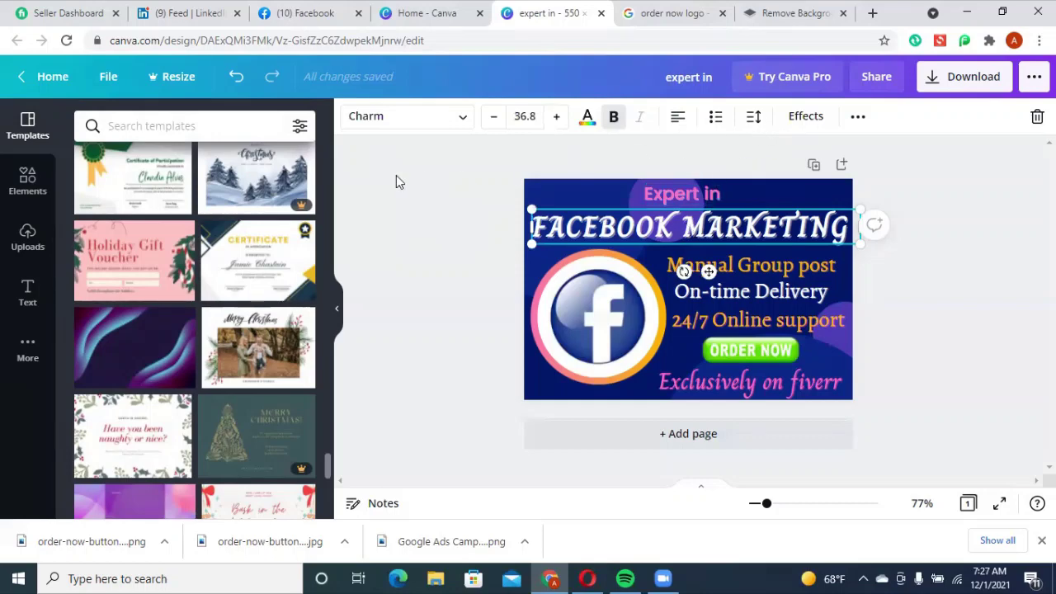
pyautogui.click(799, 117)
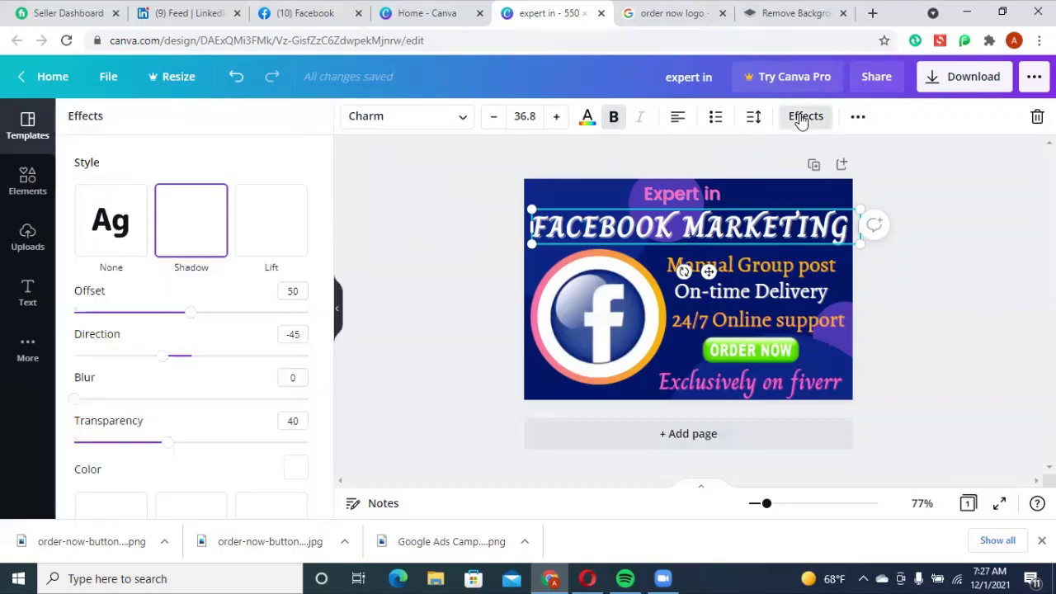
pyautogui.click(859, 118)
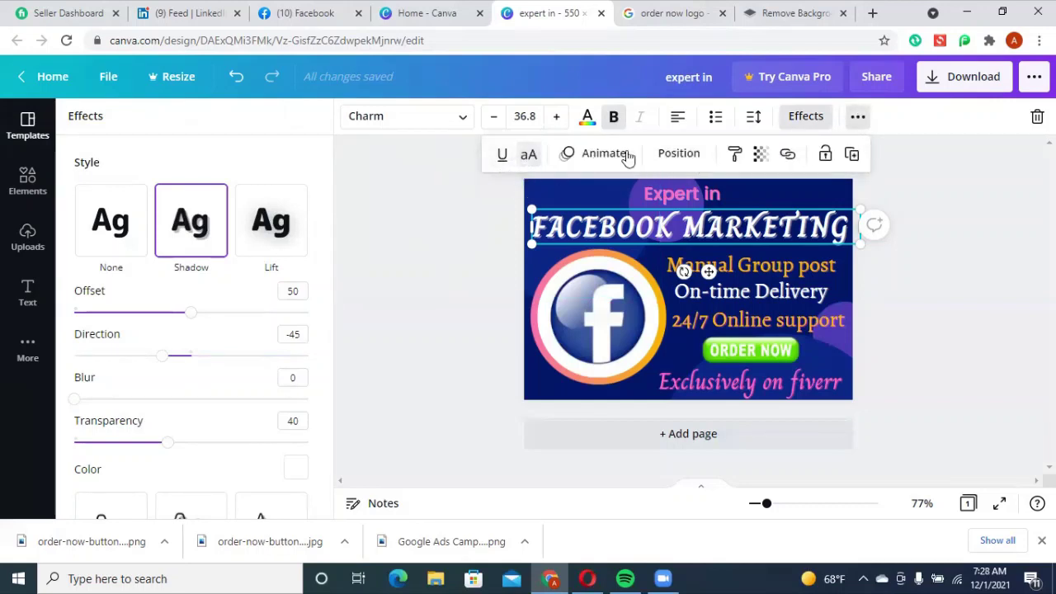
pyautogui.click(761, 156)
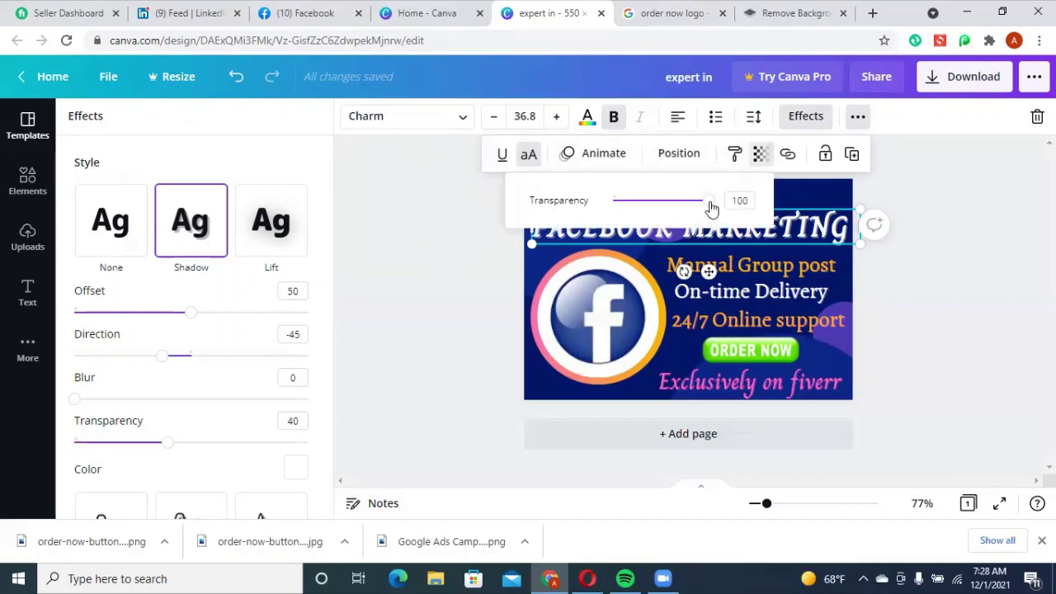
pyautogui.moveTo(709, 203); pyautogui.dragTo(747, 198)
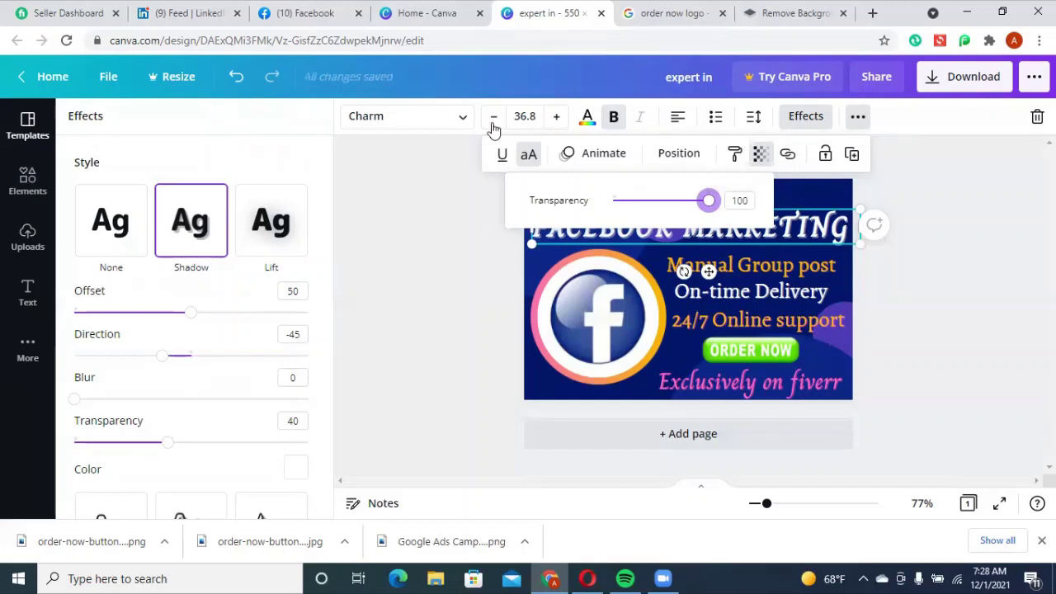
pyautogui.click(953, 184)
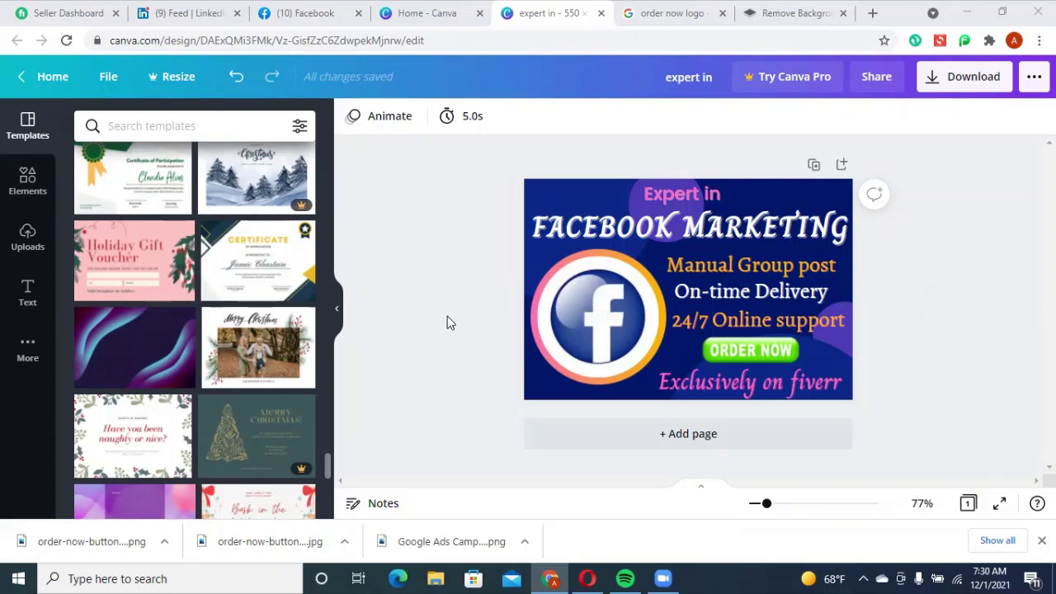
# - Review the custom size options for a new design on the Canva home page and return to the Facebook Marketing design
pyautogui.moveTo(446, 322); pyautogui.dragTo(476, 250)
pyautogui.click(427, 11)
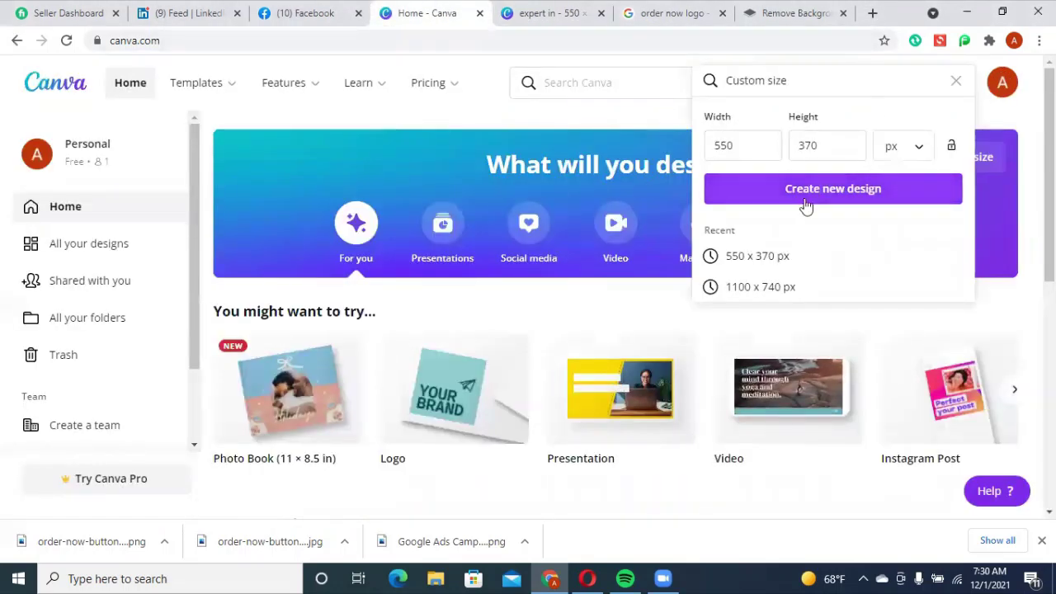
pyautogui.click(1015, 207)
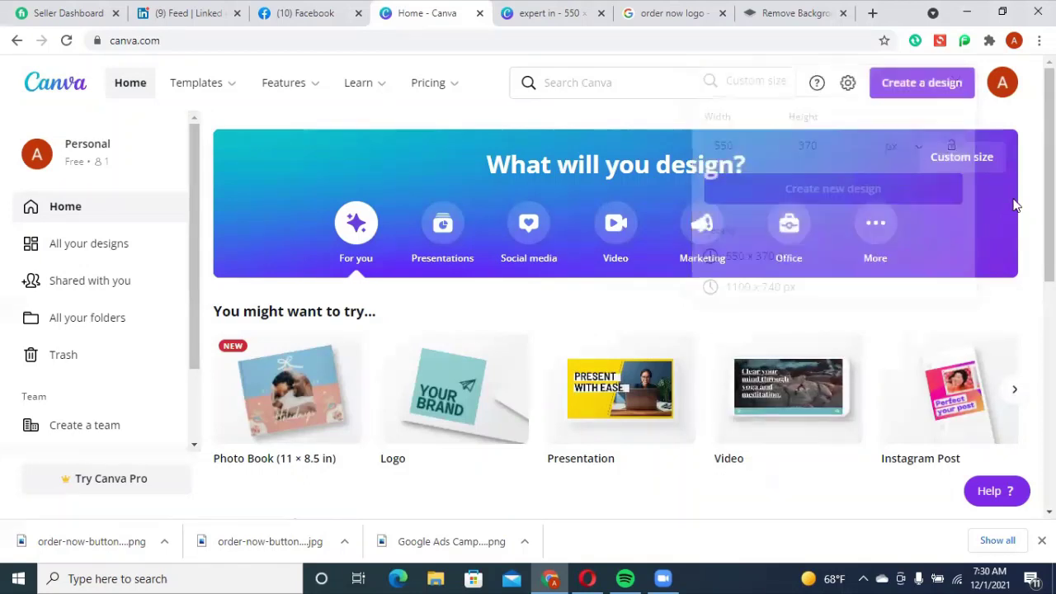
pyautogui.click(933, 86)
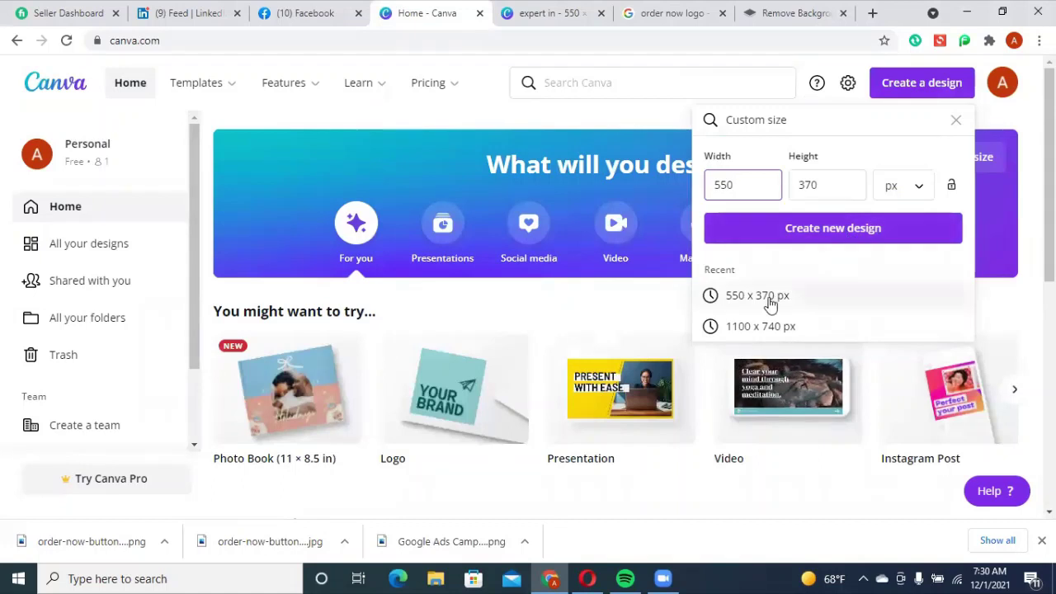
pyautogui.click(1010, 101)
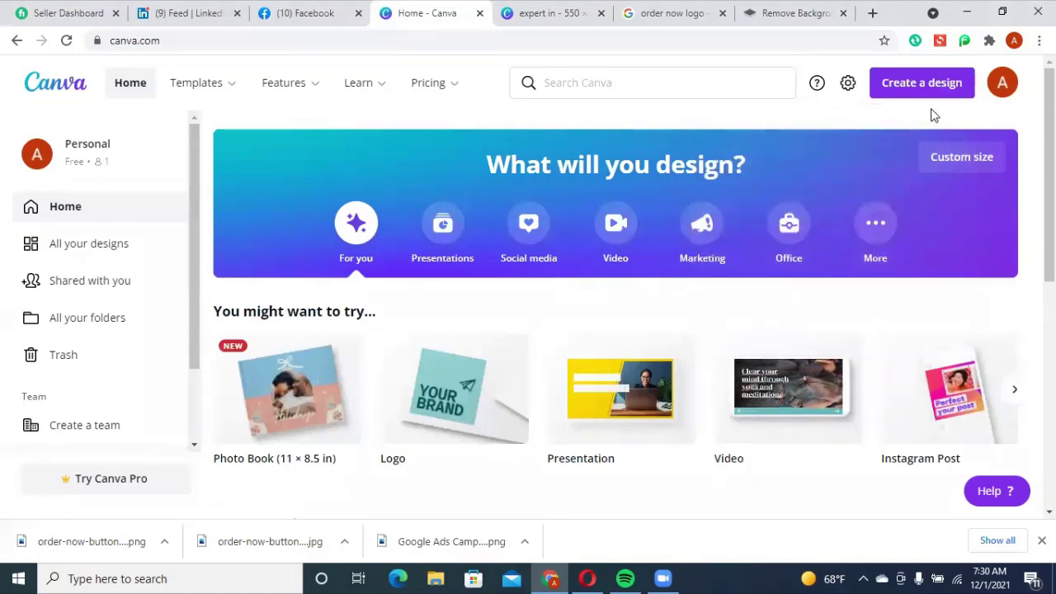
pyautogui.click(933, 85)
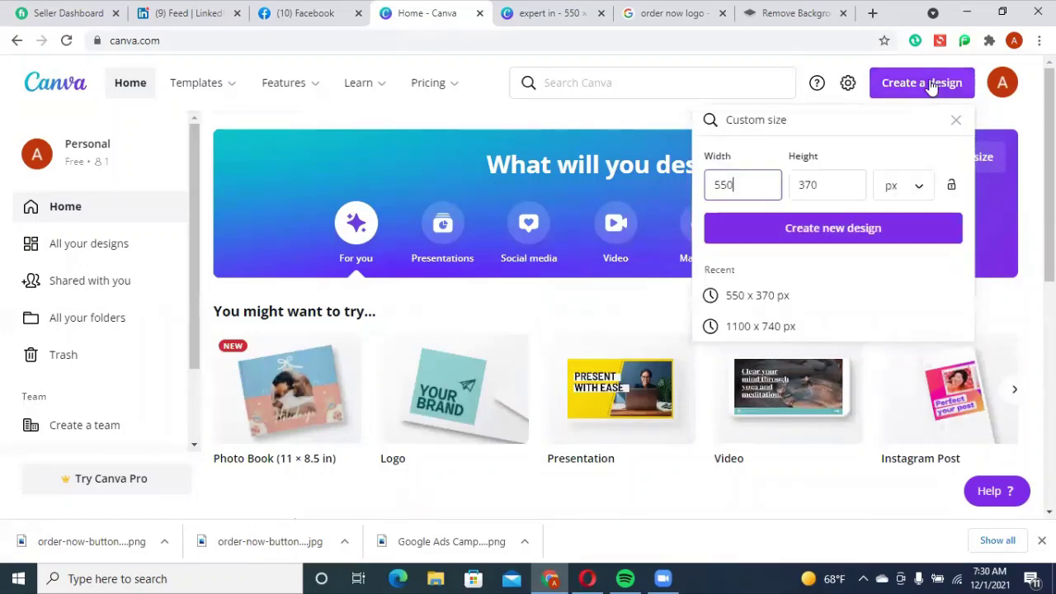
pyautogui.hotkey('ctrl', 'Tab')
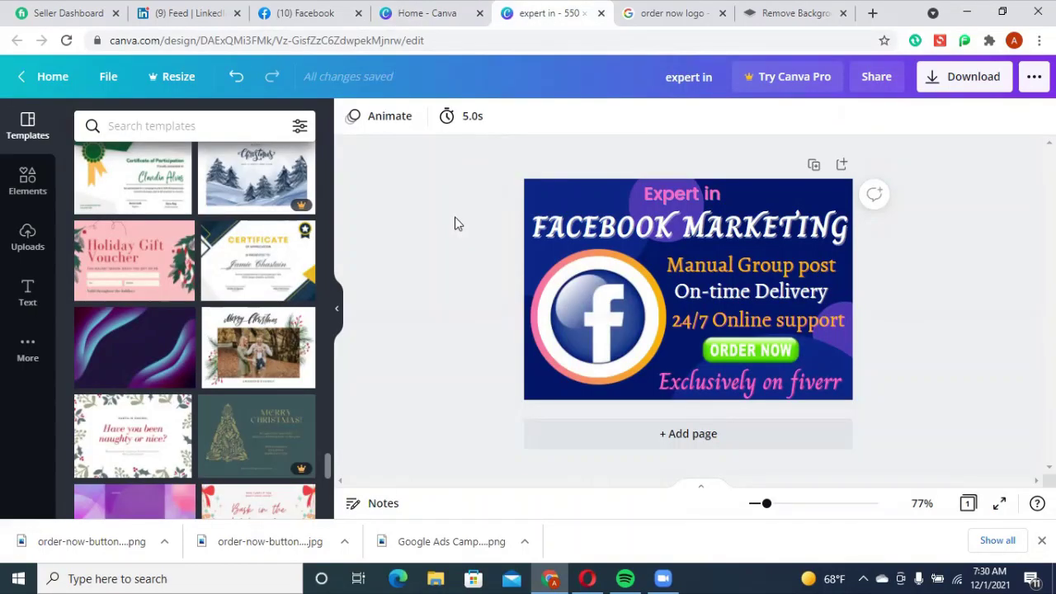